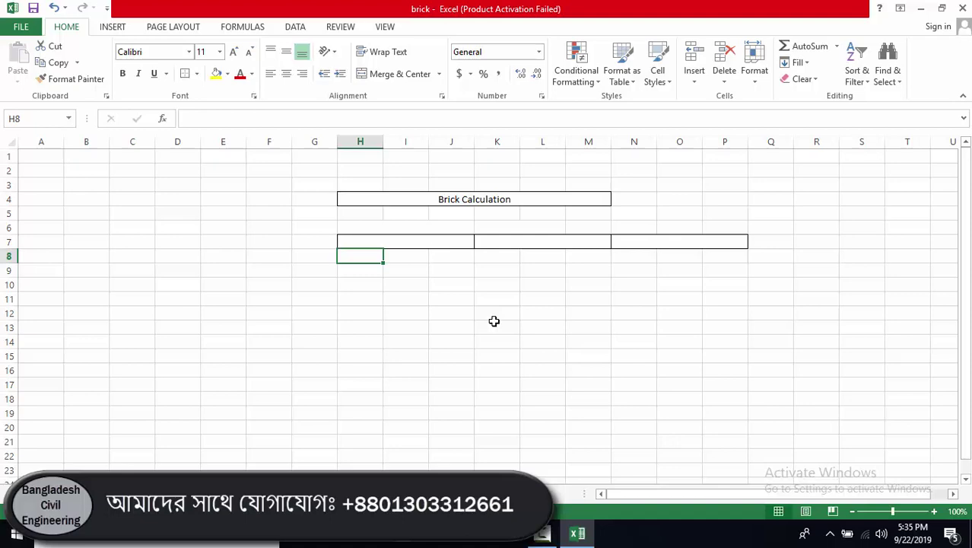
Enter 10 in H7, 10 in K7 and 5 in N7 as wall length, height and thickness.
click(425, 246)
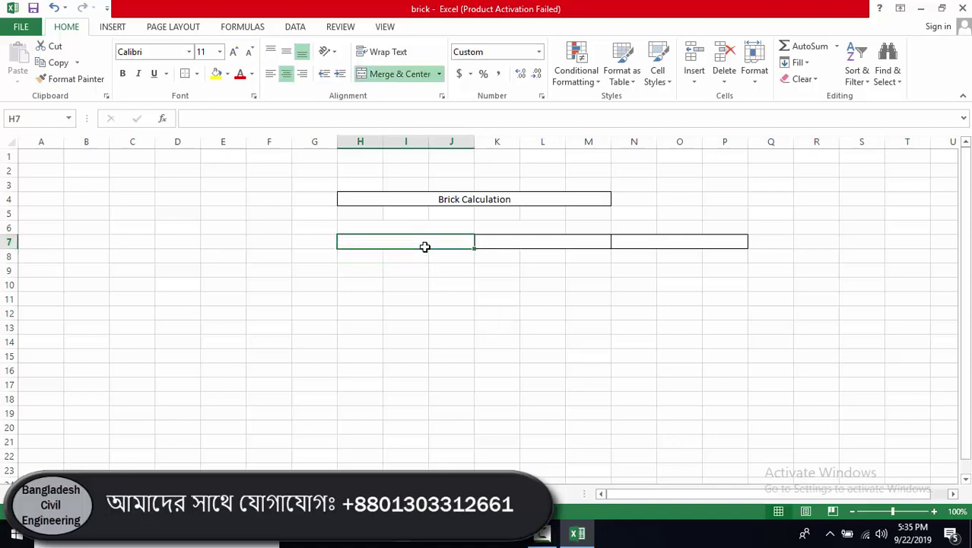
text(10)
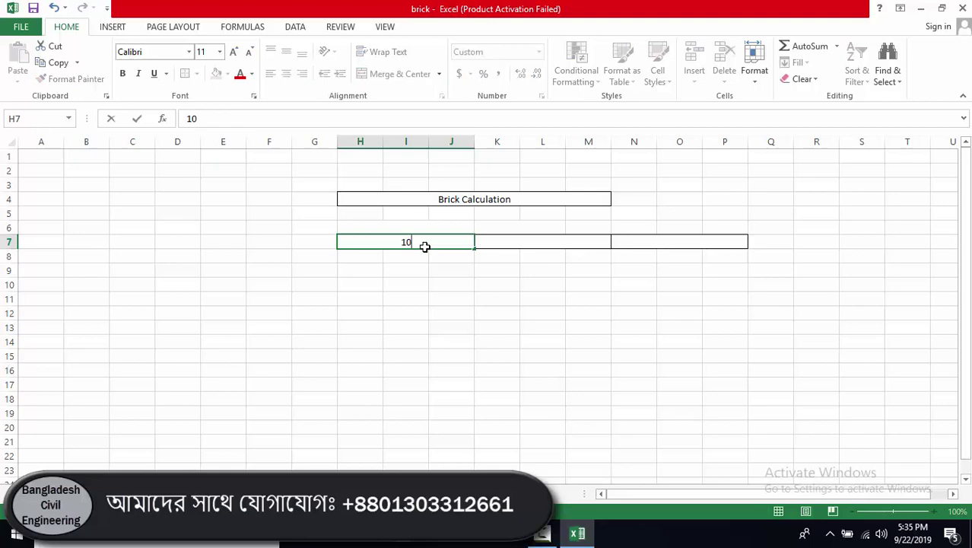
key(Tab)
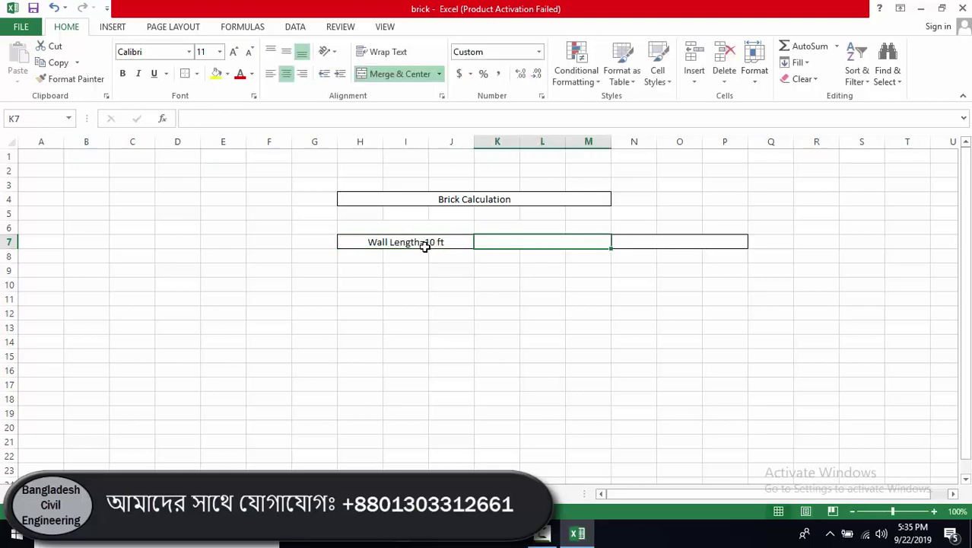
text(10)
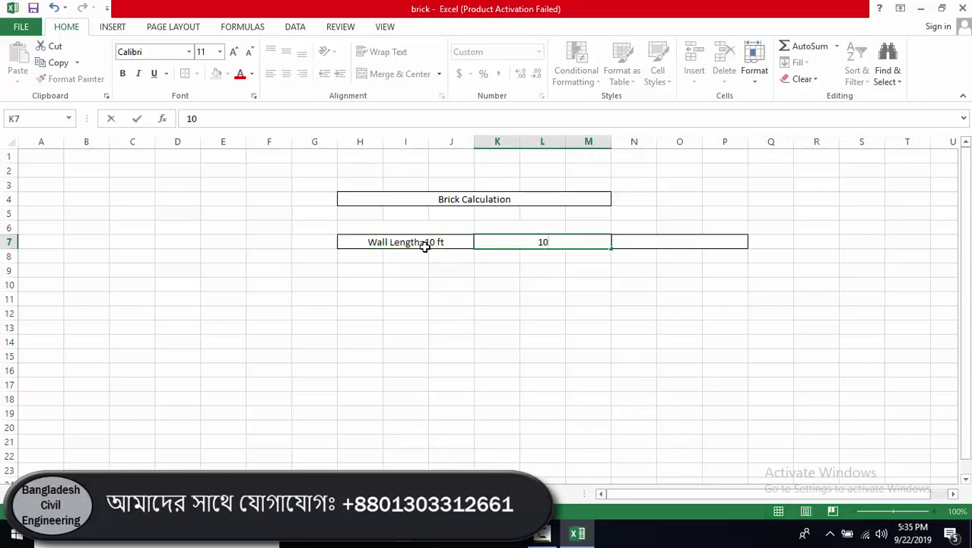
key(Tab)
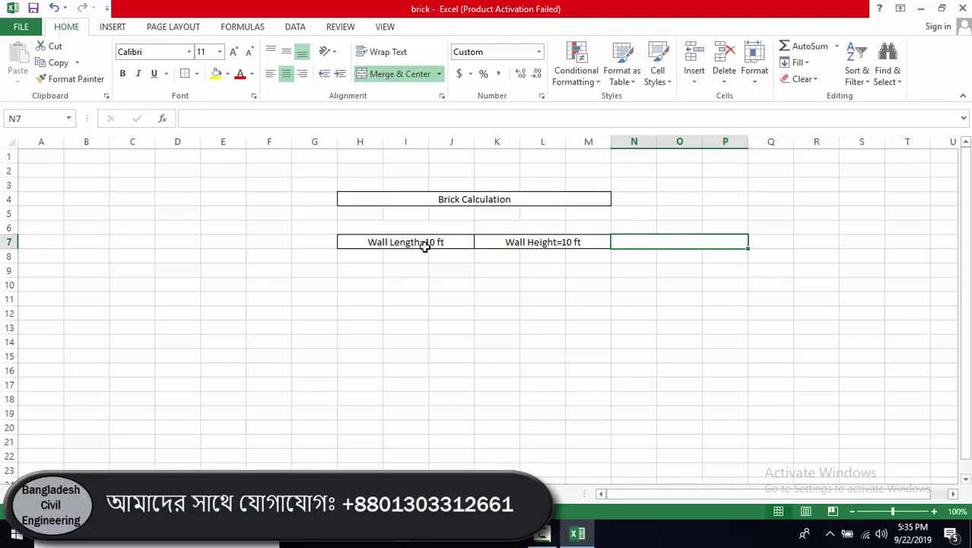
click(659, 241)
text(5)
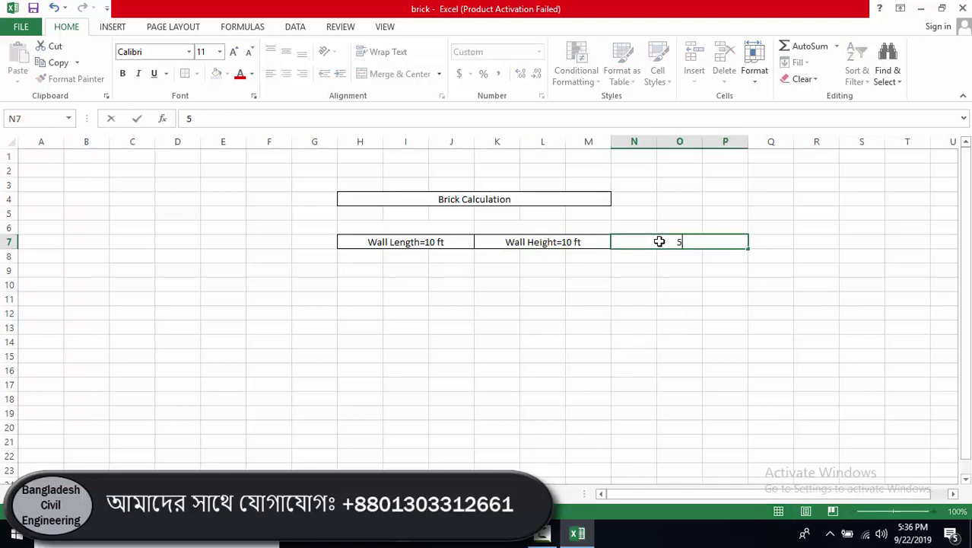
text(Wall Thickness=5 inch)
key(Return)
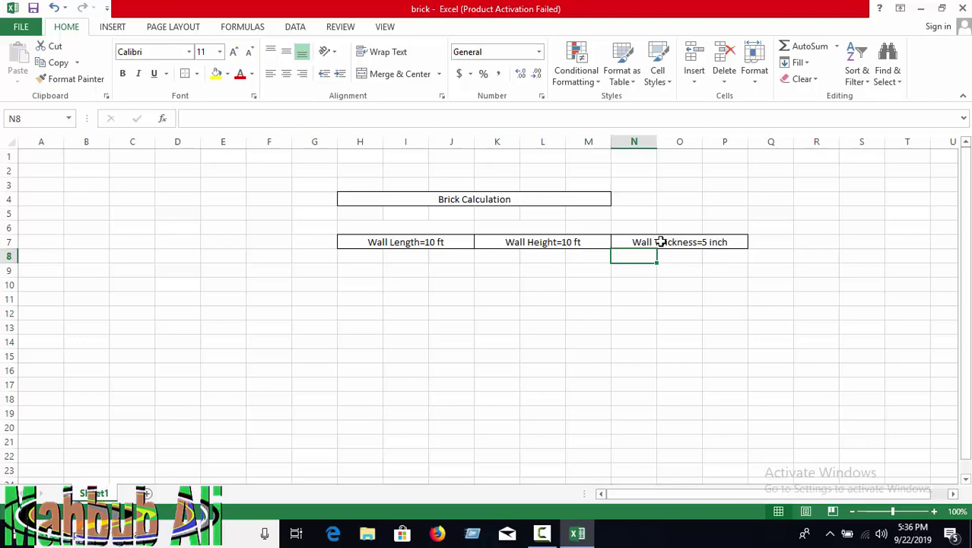
Merge N8:P8 and enter the formula =N7*1 in it.
drag(659, 255, 722, 257)
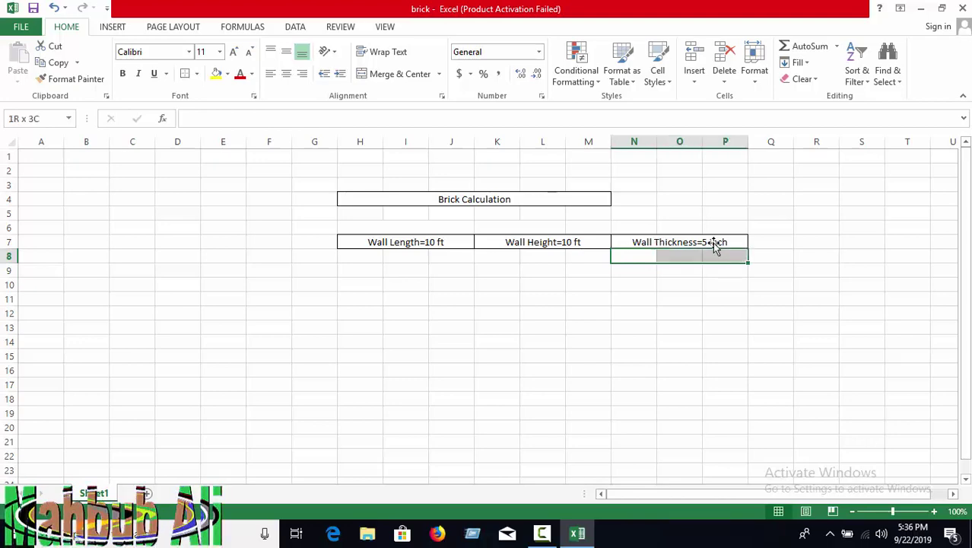
click(385, 75)
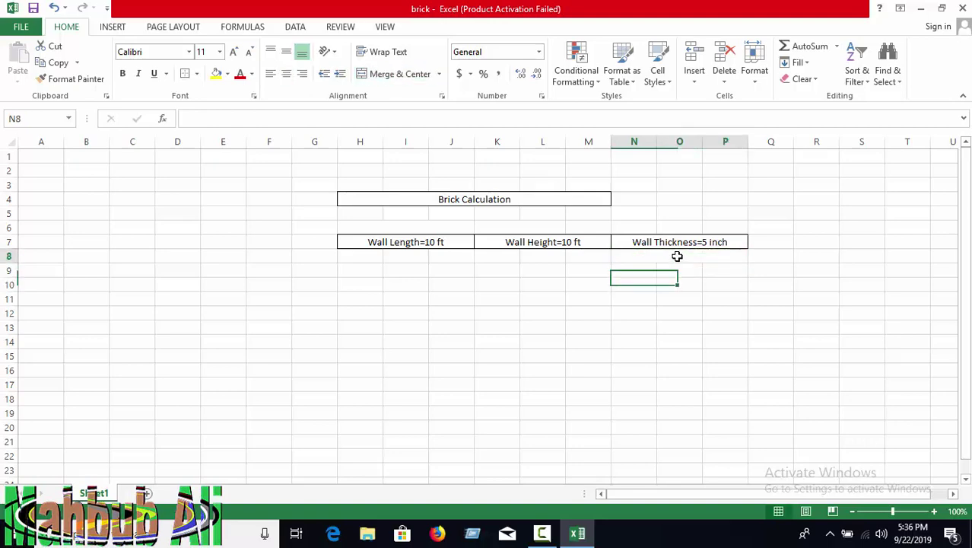
text(=)
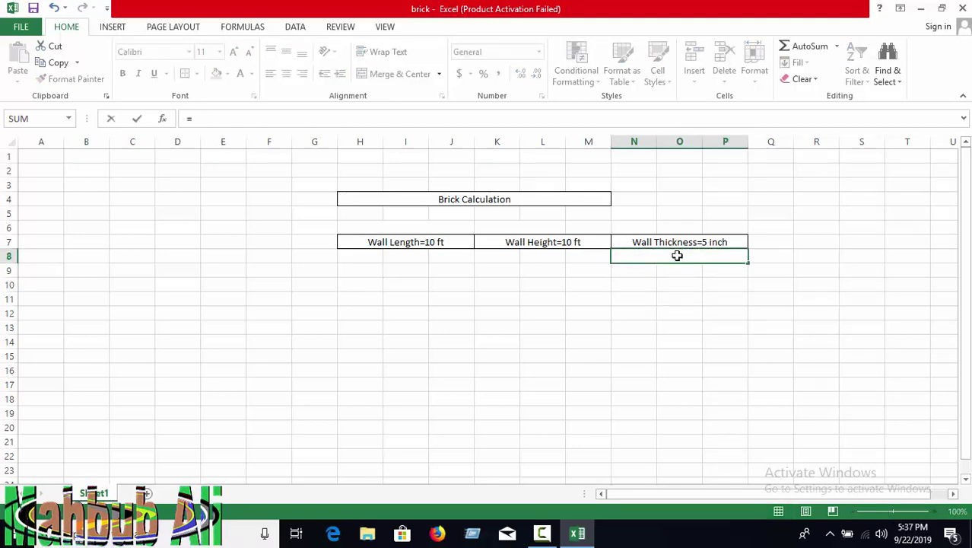
key(Up)
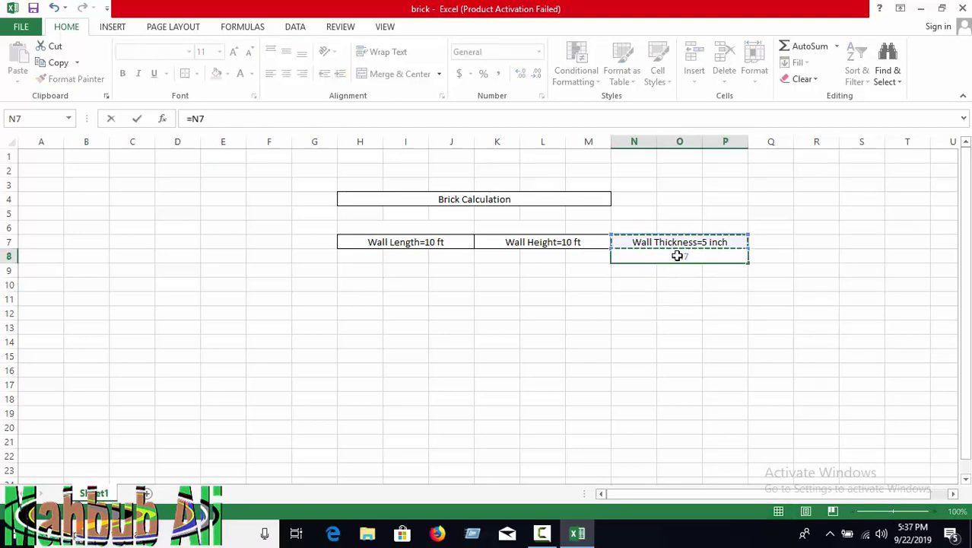
text(*)
text(1)
key(Return)
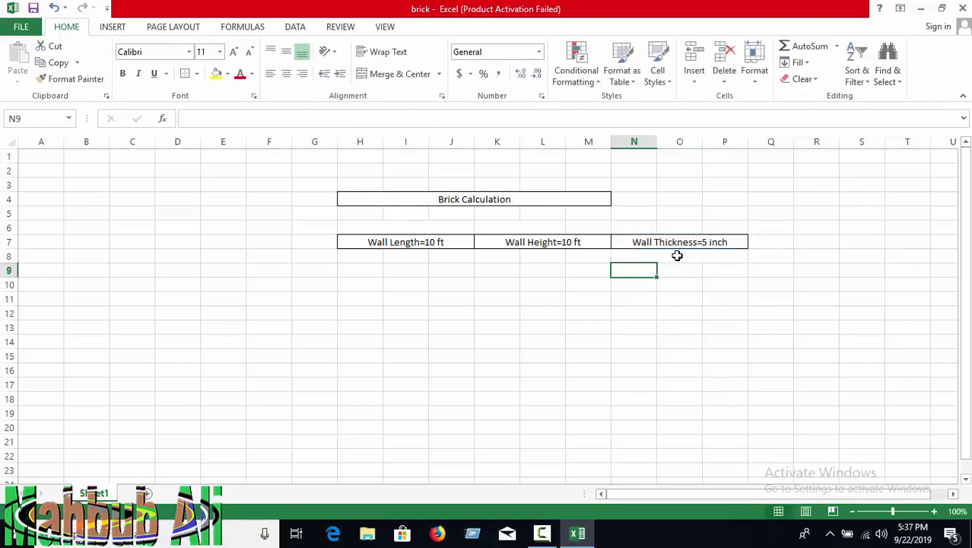
Change the wall thickness in N7 to 10.
click(680, 242)
text(1)
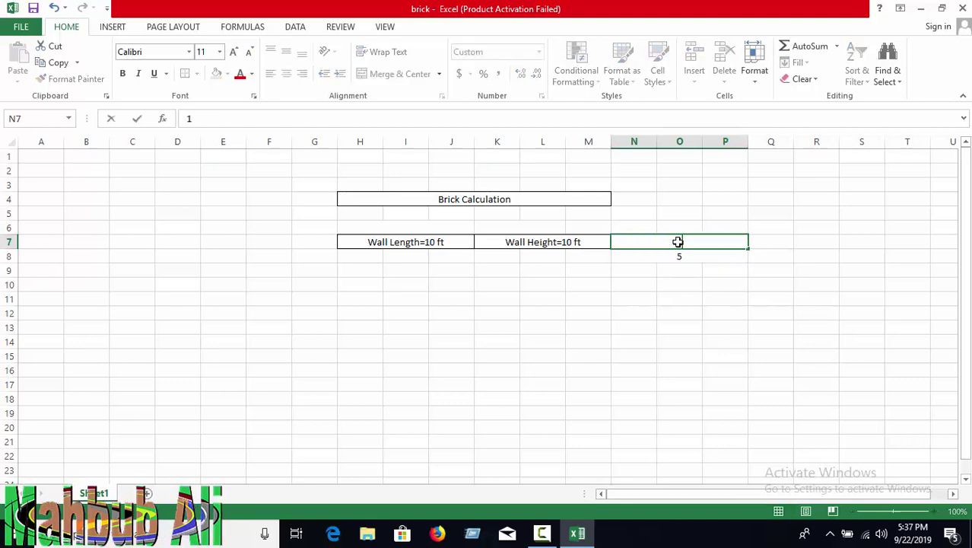
text(0 inch)
key(Return)
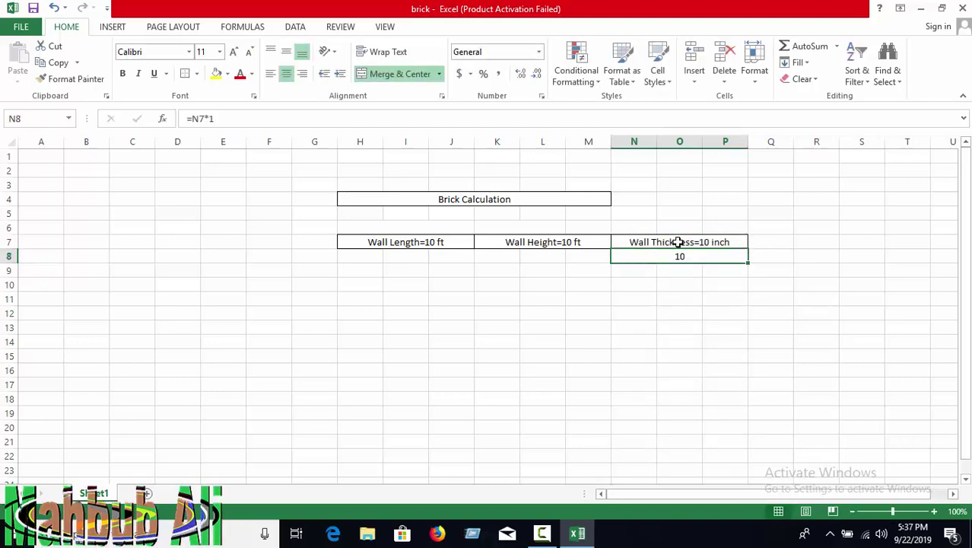
click(679, 242)
click(679, 256)
Apply the custom number format 0.0 "Nos" to N8 so it shows 10.0 Nos.
right_click(680, 257)
click(728, 455)
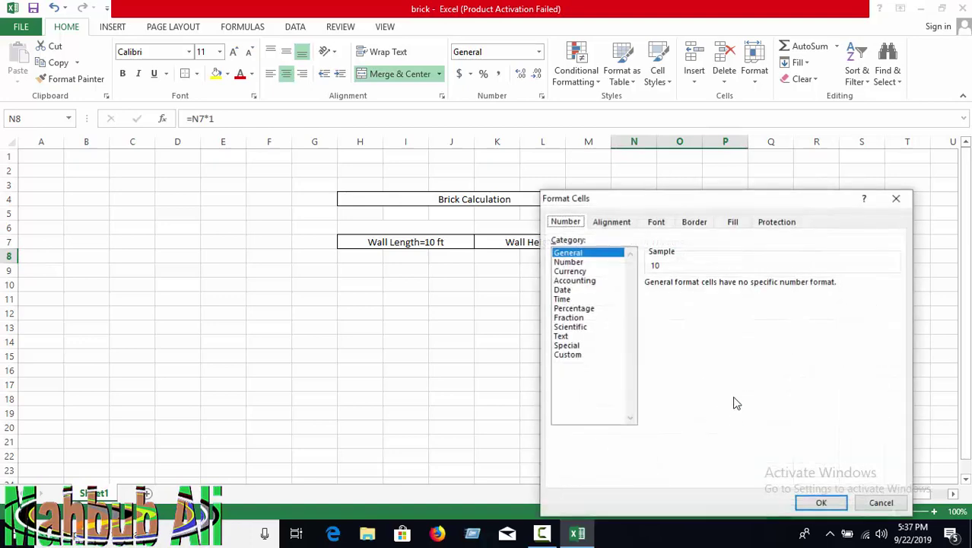
click(570, 355)
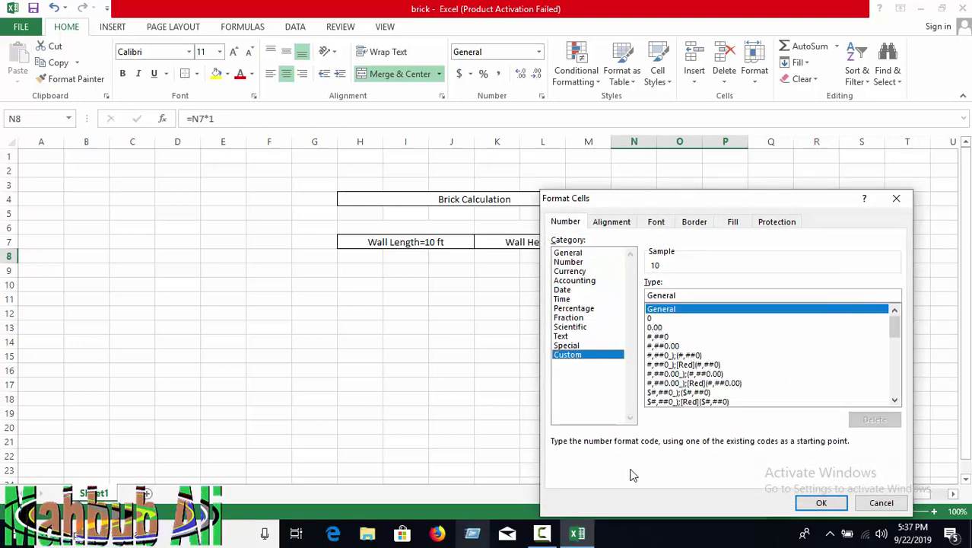
click(658, 328)
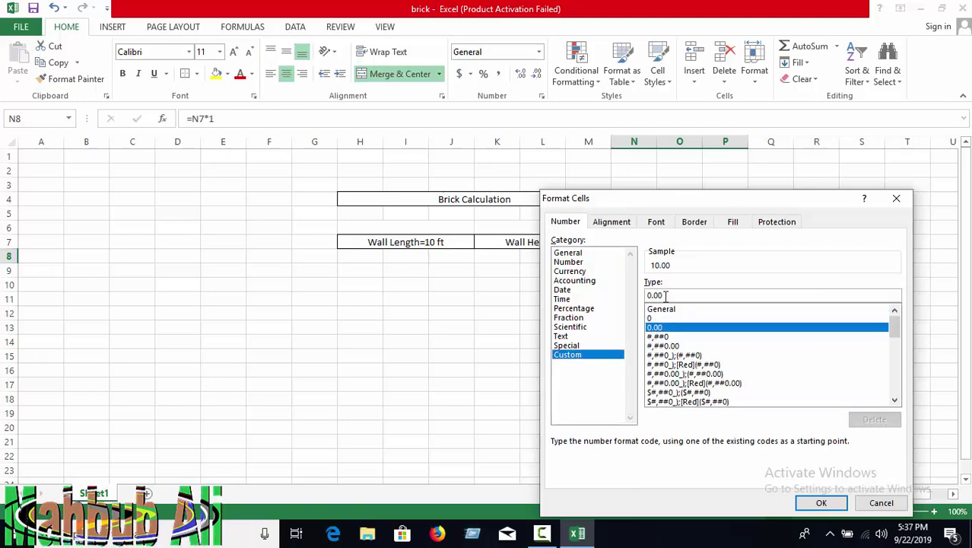
click(675, 295)
key(BackSpace)
text("Nos")
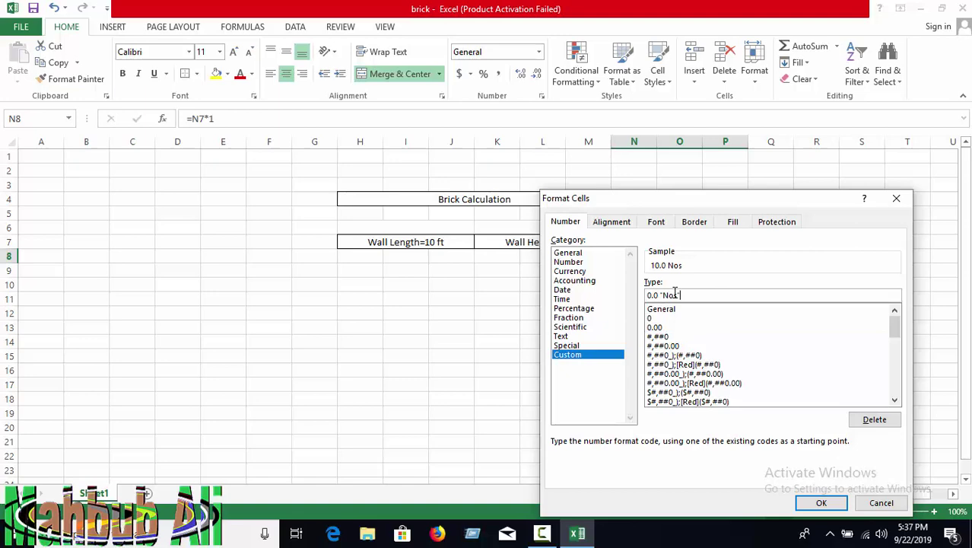
key(Return)
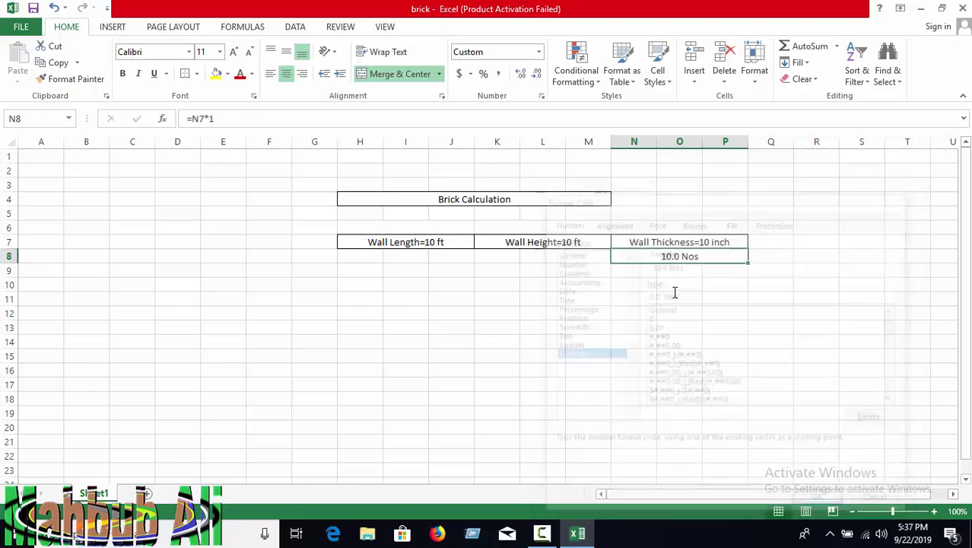
click(689, 340)
click(675, 256)
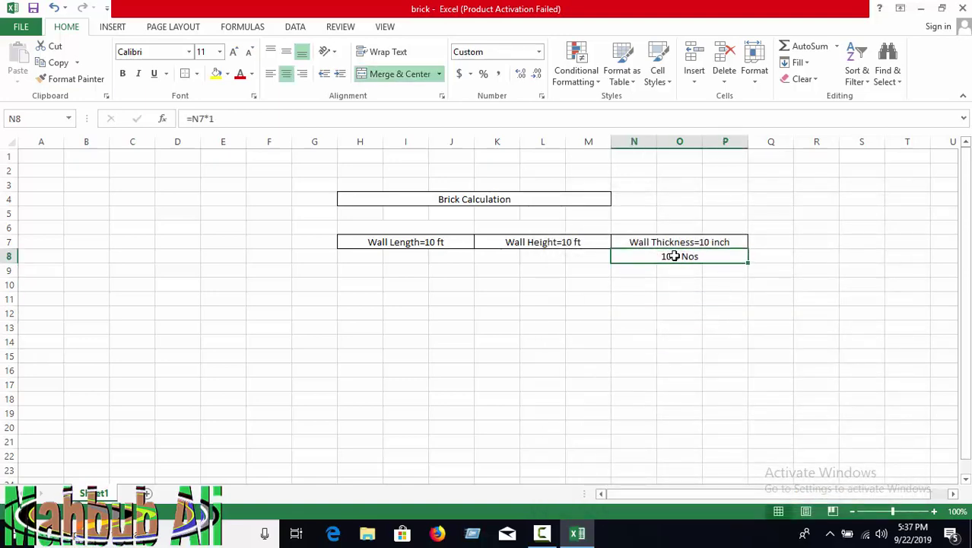
Prefix N8's custom format with "Brick=" so it reads Brick=10.0 Nos.
right_click(667, 257)
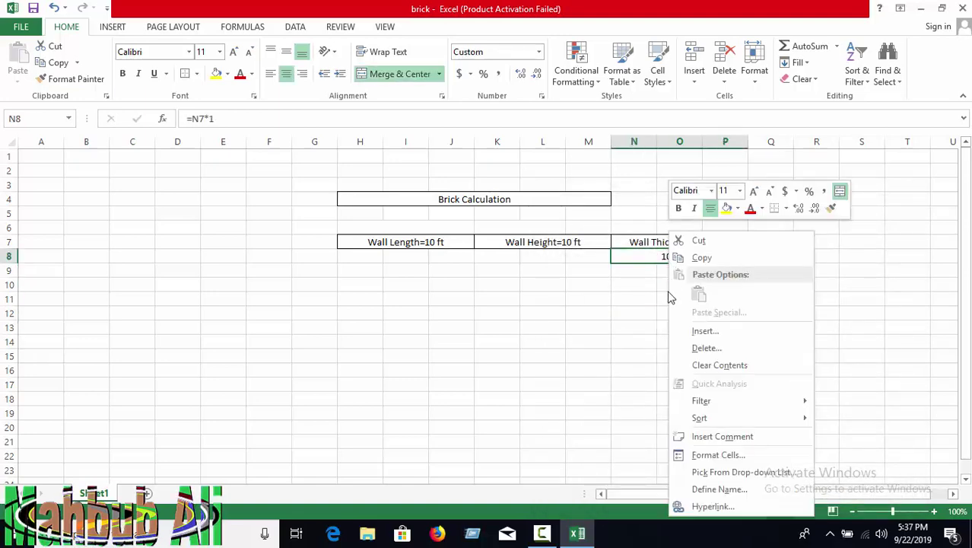
click(701, 454)
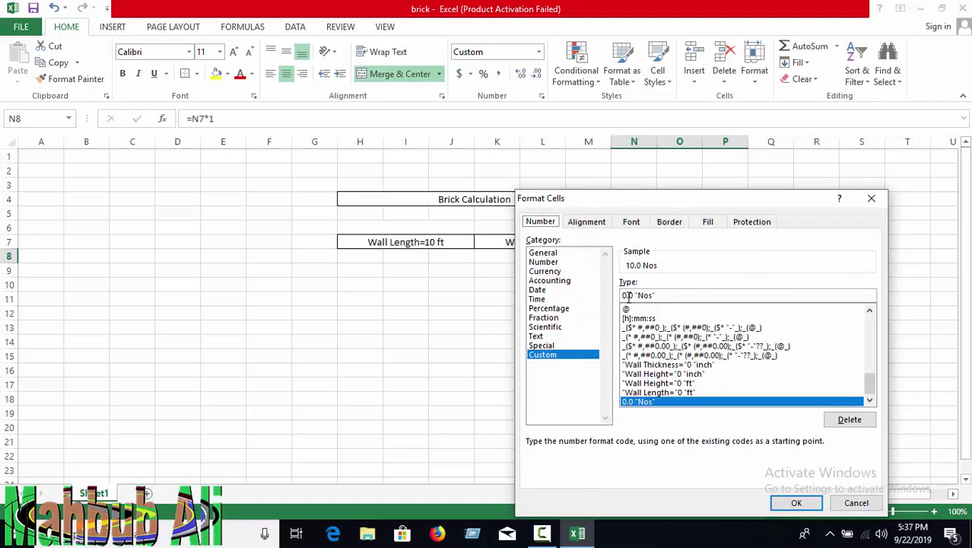
click(624, 295)
text(#)
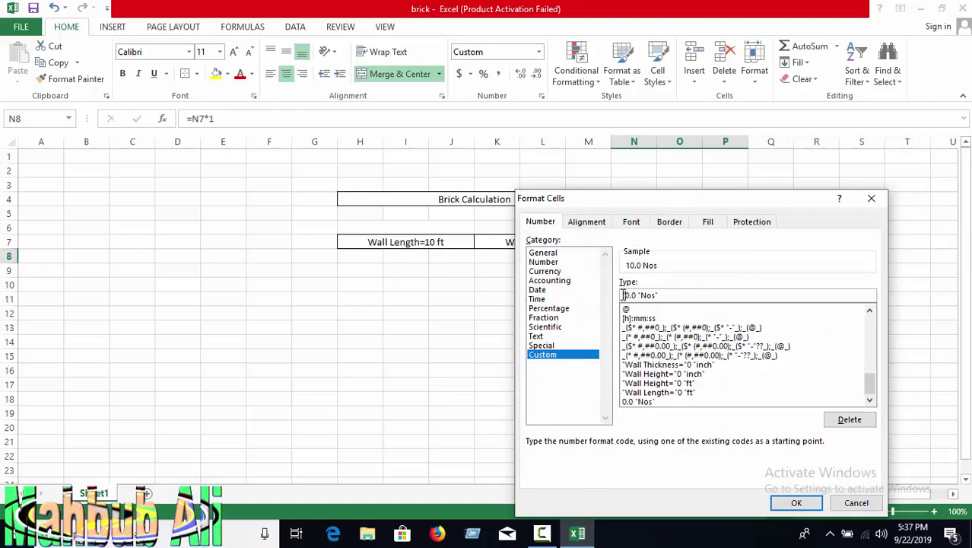
text(Br)
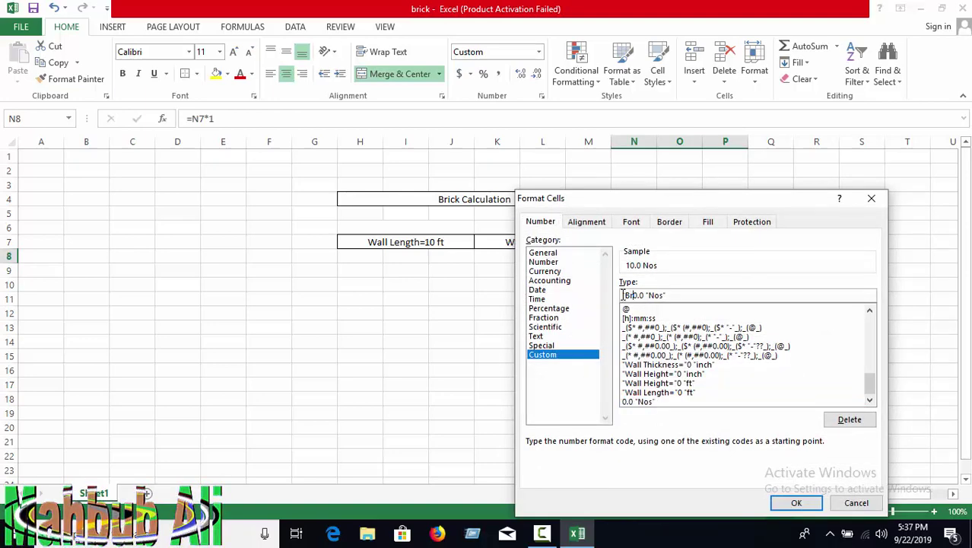
text(ick)
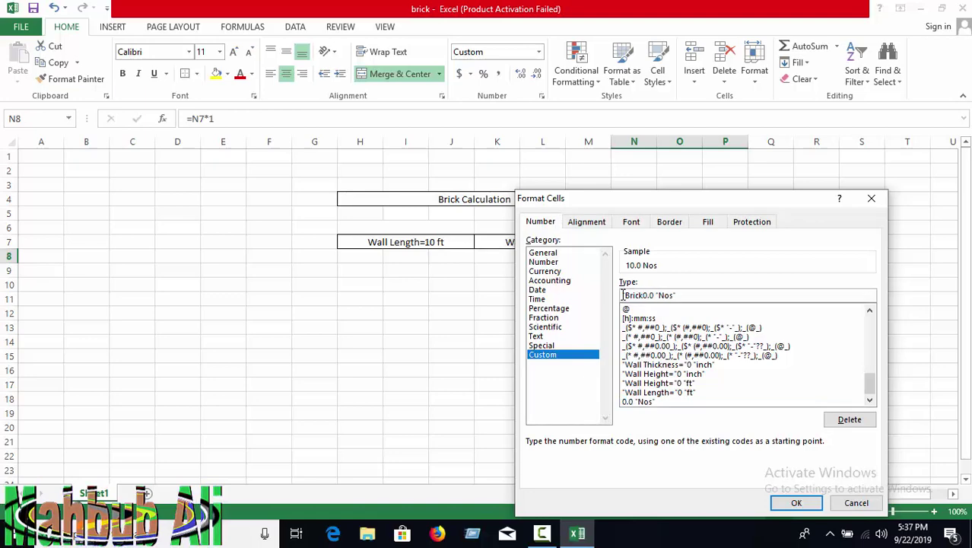
text(=)
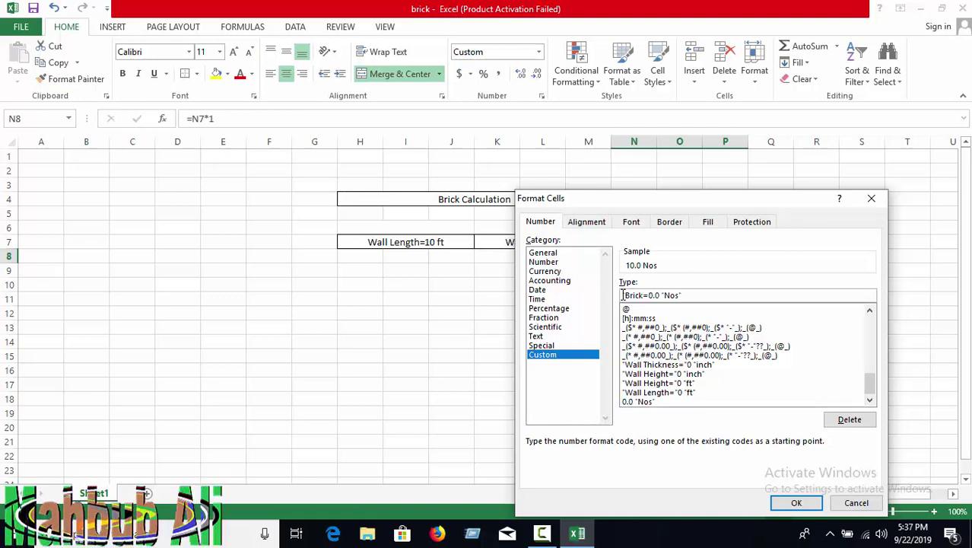
text(")
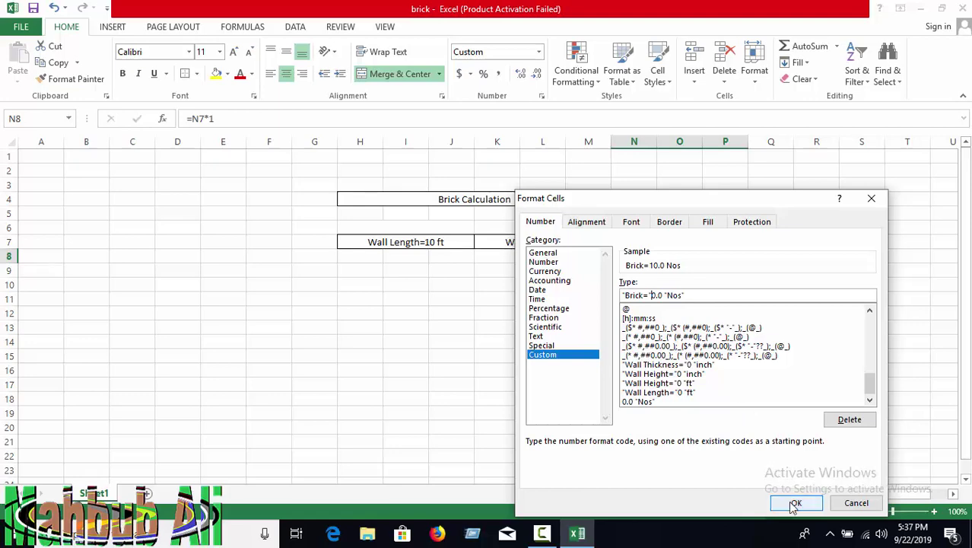
click(797, 502)
click(671, 315)
click(668, 257)
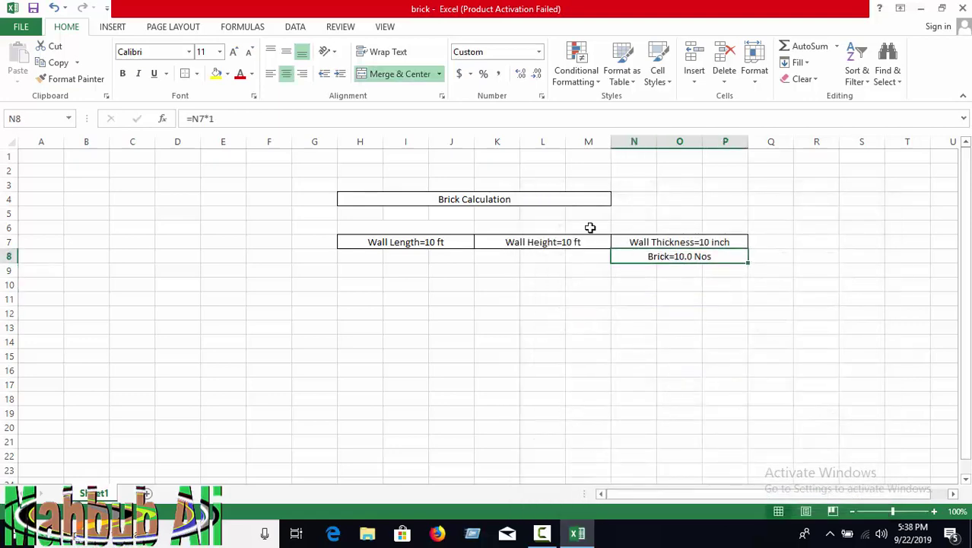
click(636, 297)
click(651, 257)
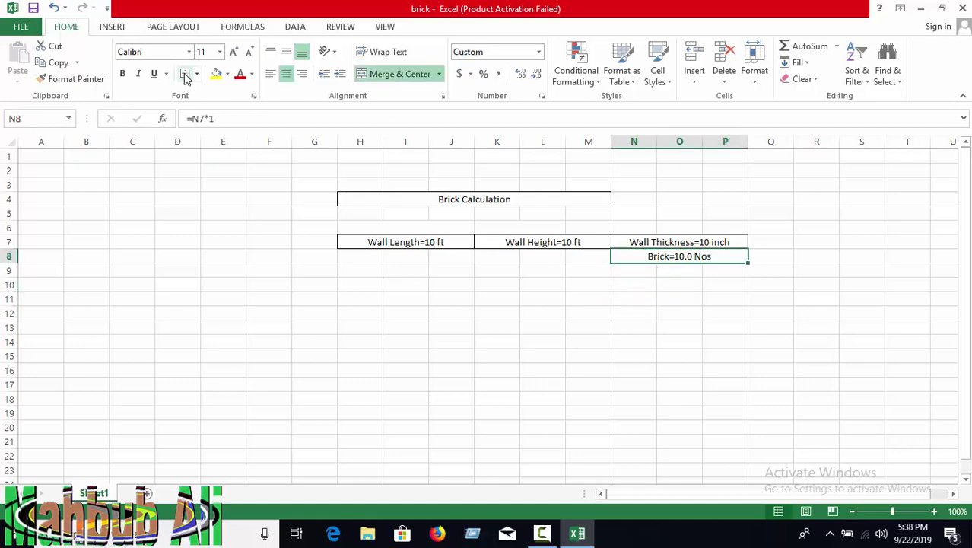
Append "Per fT^2" to N8's custom format so it reads Brick=10.0 Nos Per fT^2.
click(538, 326)
click(630, 257)
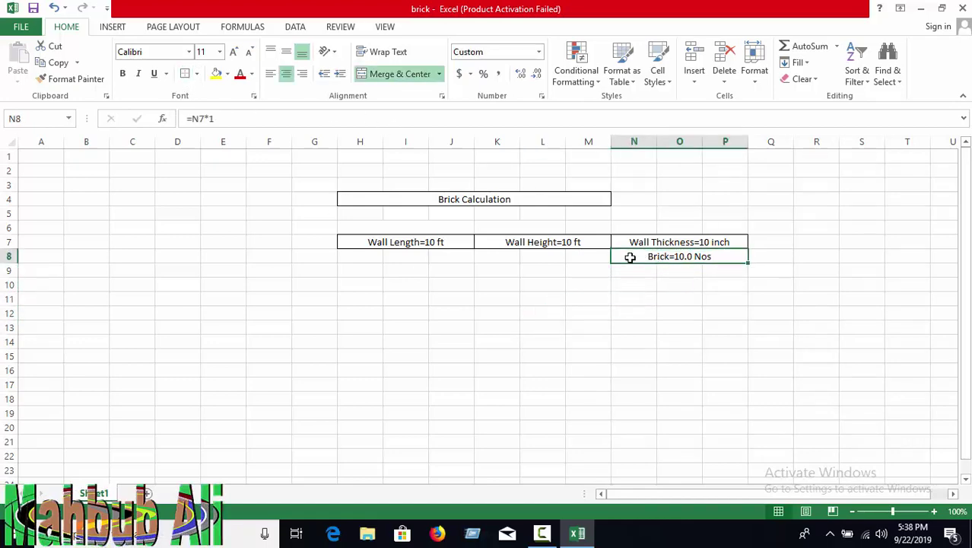
right_click(631, 257)
click(681, 455)
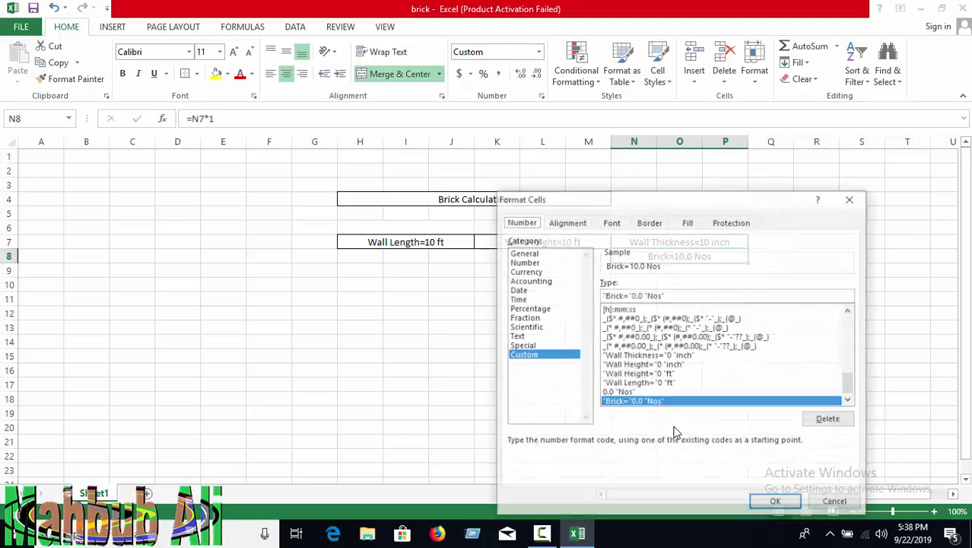
click(664, 295)
text(P)
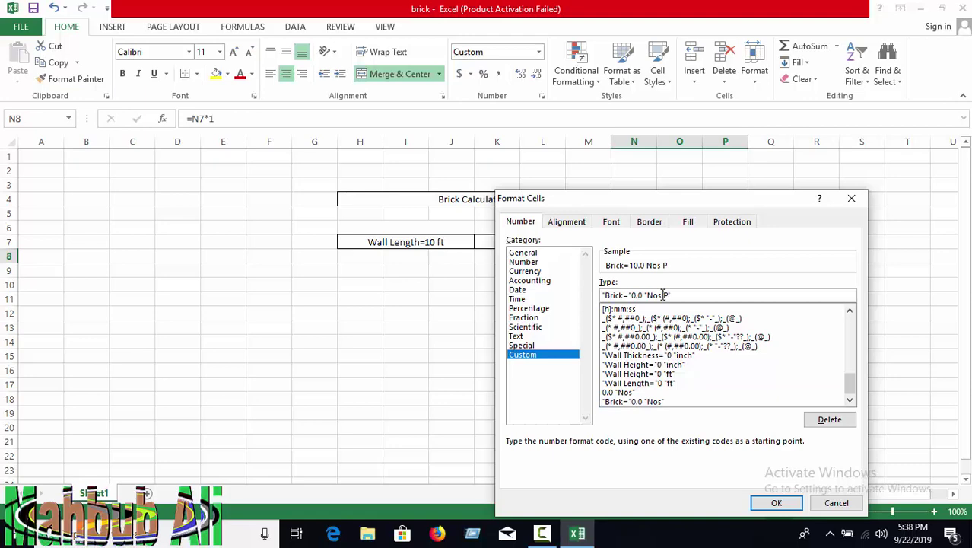
text(er f)
text(T^)
text(2)
key(Return)
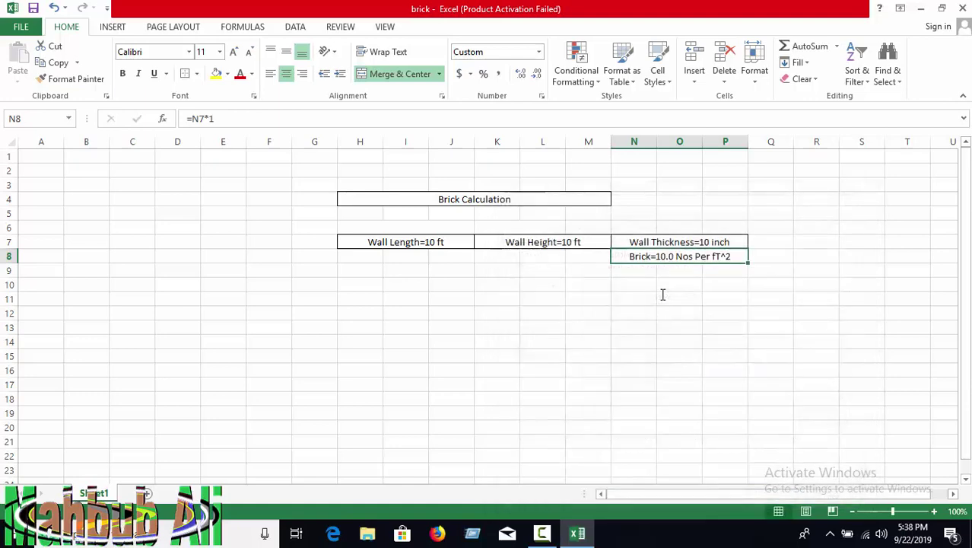
click(667, 326)
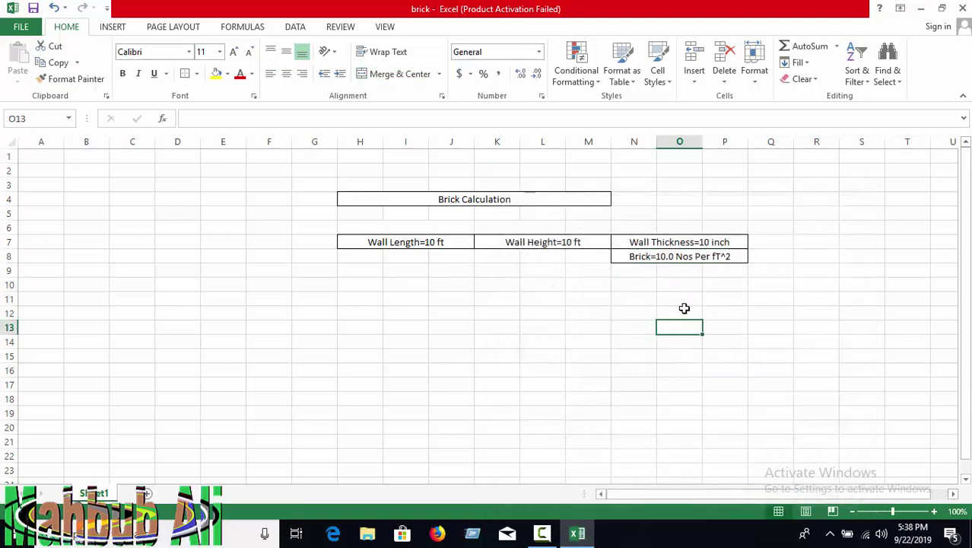
Change the wall thickness in N7 to 5.
click(677, 243)
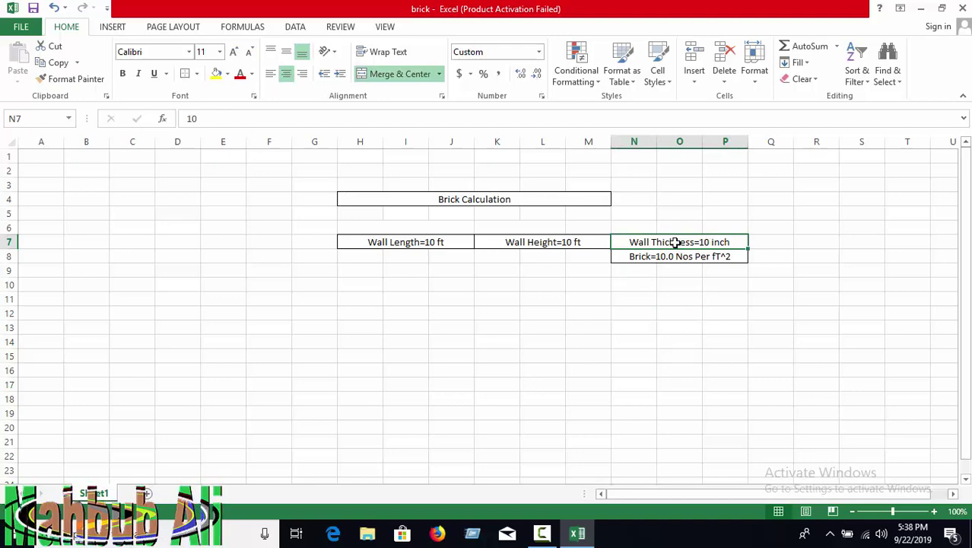
click(766, 384)
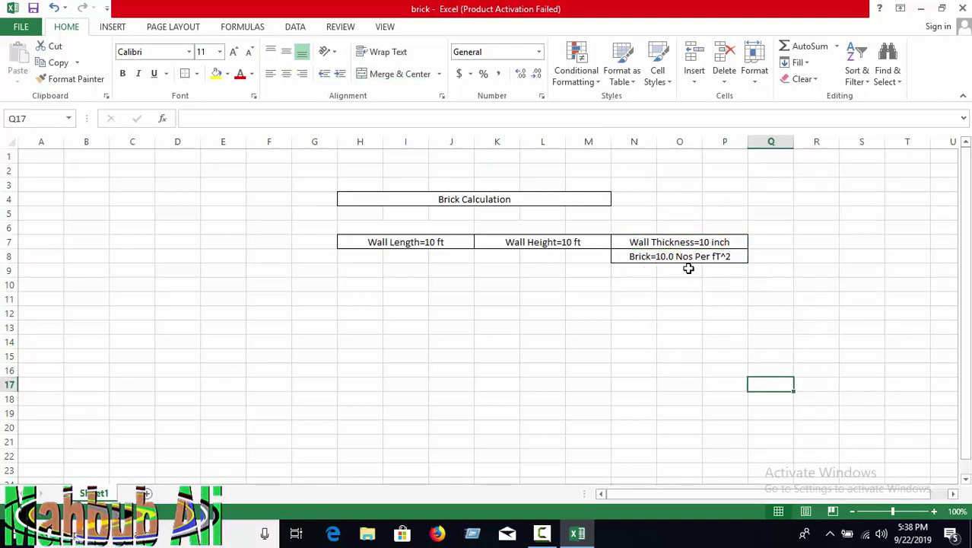
click(673, 242)
text(5)
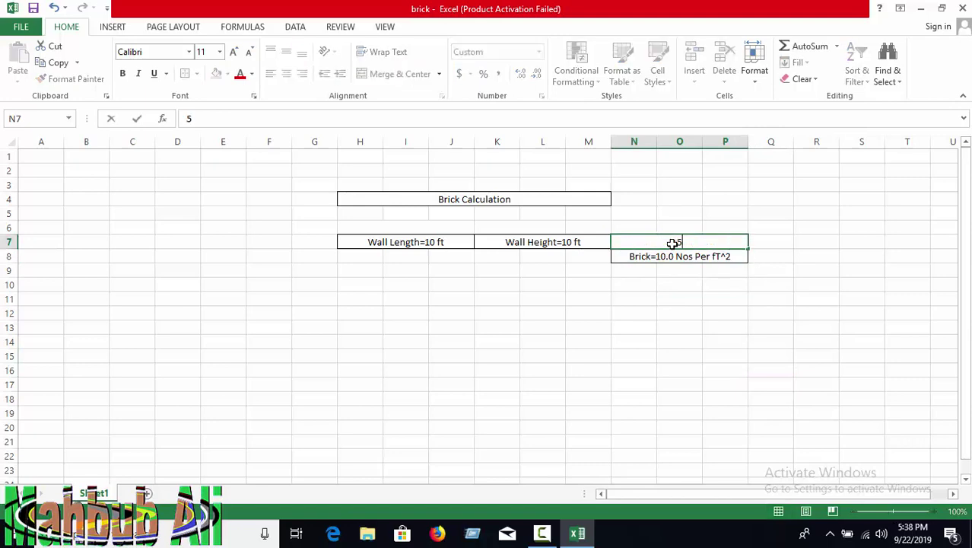
key(Return)
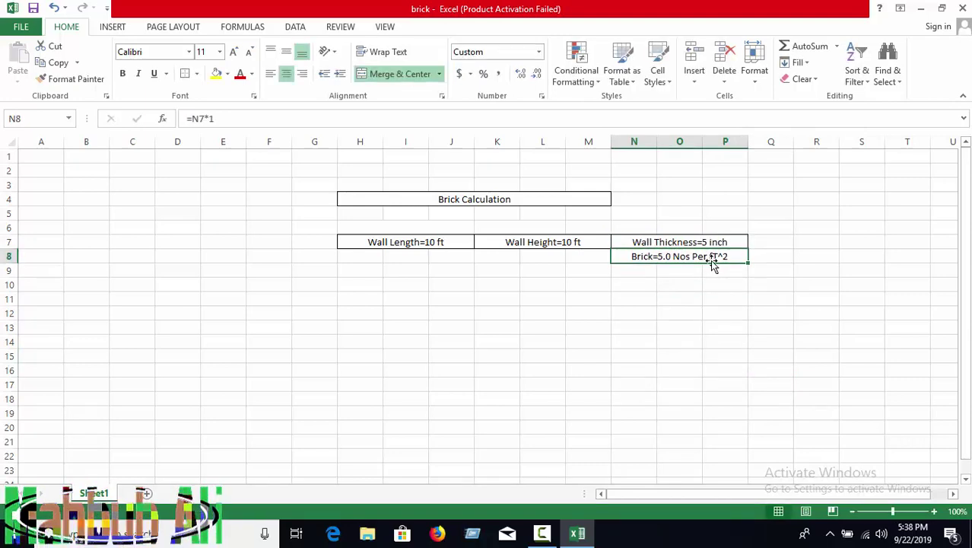
Correct N8's custom format unit from fT^2 to ft^2.
right_click(694, 256)
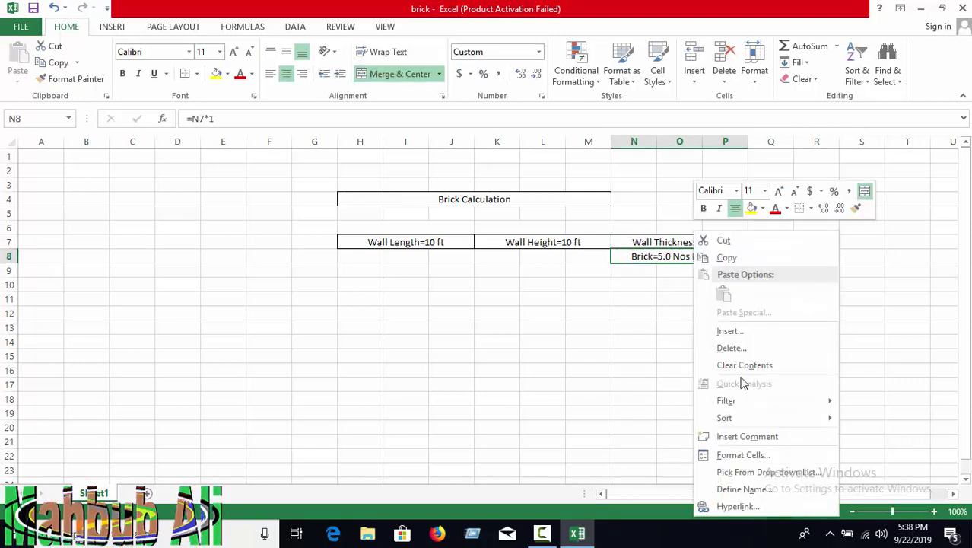
click(748, 455)
click(754, 296)
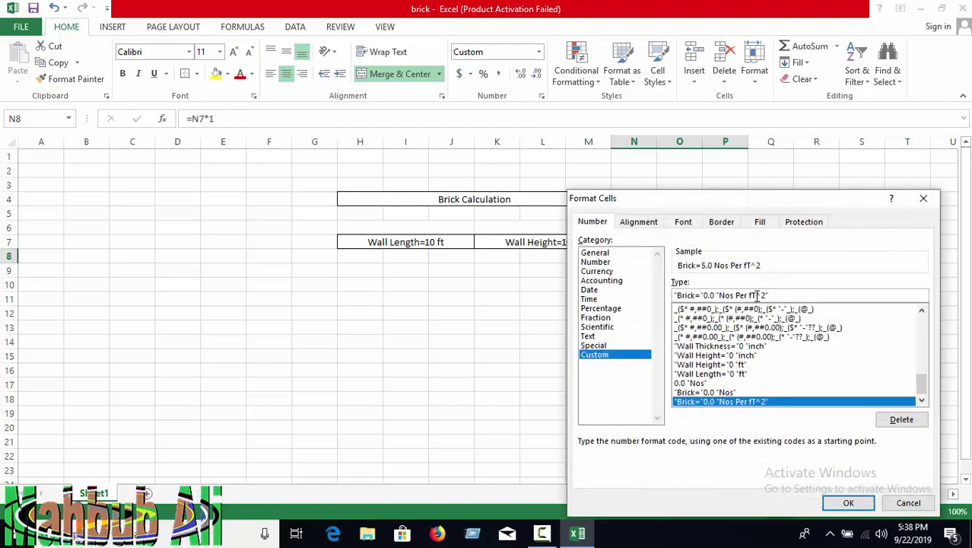
key(BackSpace)
text(t)
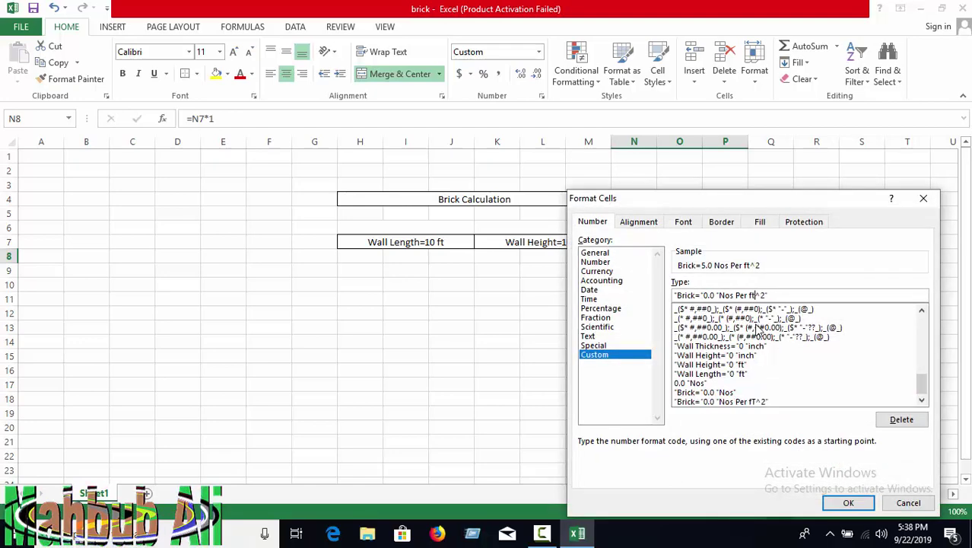
click(848, 502)
click(706, 350)
click(408, 336)
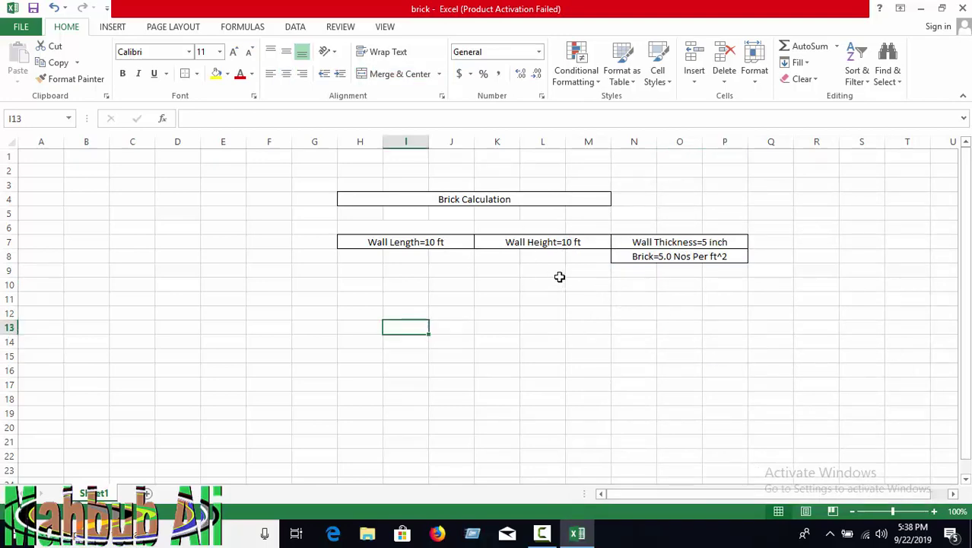
Review the Wall Length, Wall Height and Brick result cells.
click(411, 241)
click(549, 289)
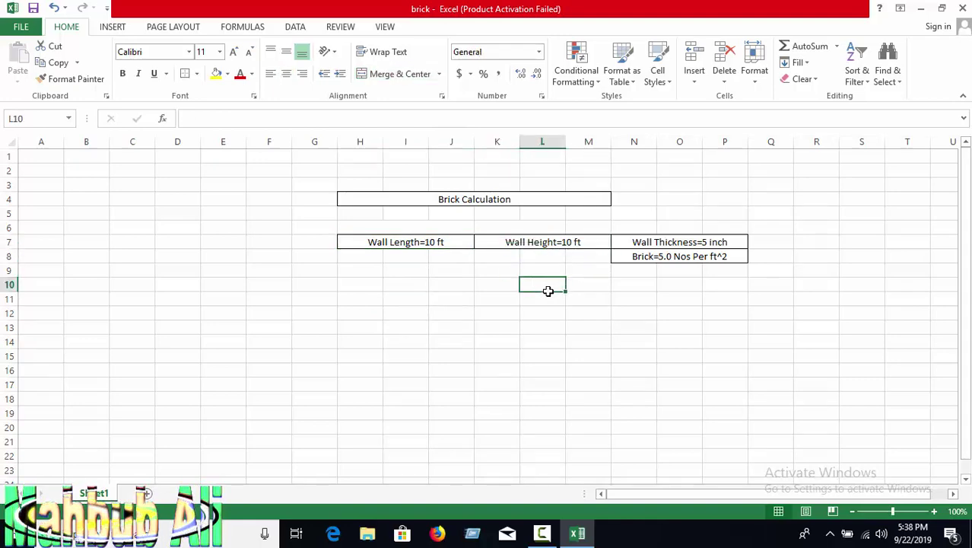
click(692, 257)
click(561, 241)
click(430, 241)
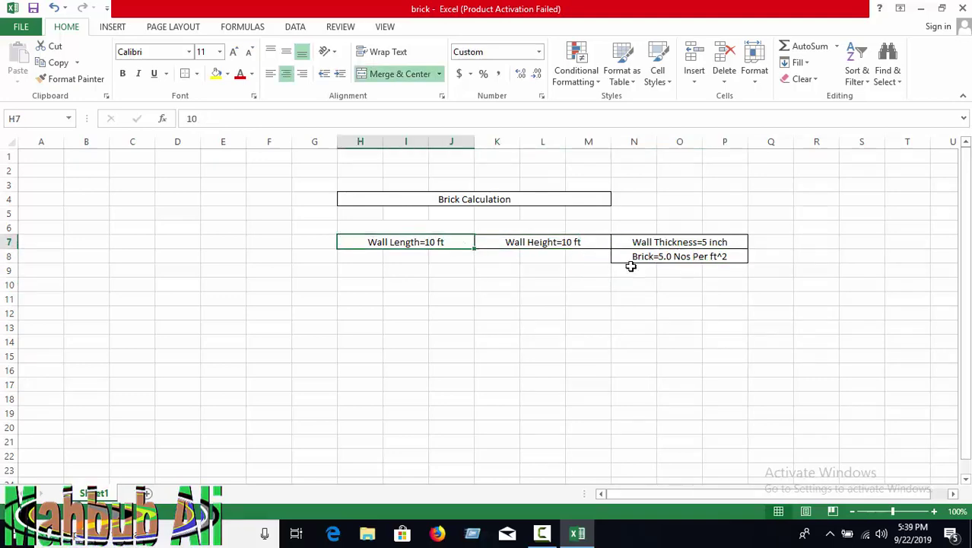
click(655, 258)
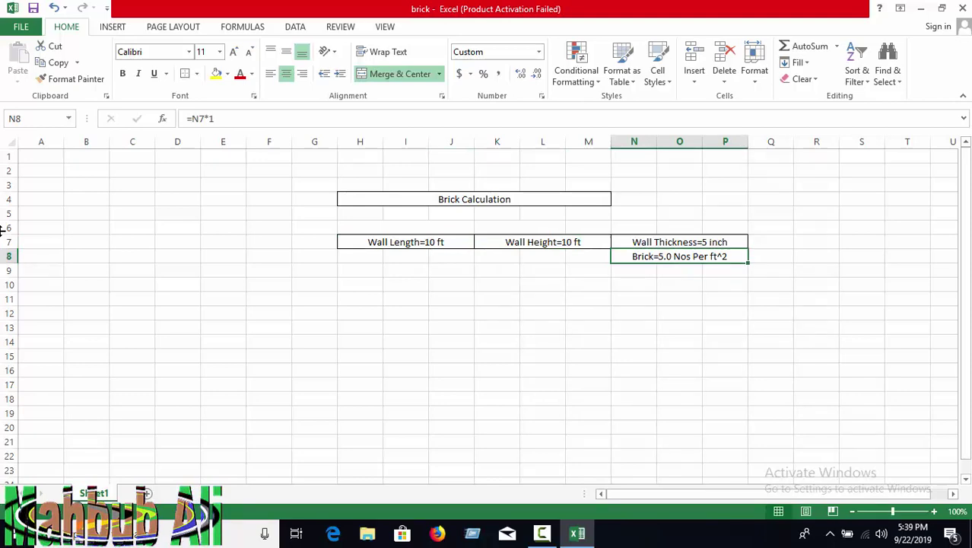
Enter the label Door Size in H10 and give it a border.
click(404, 284)
text(Door )
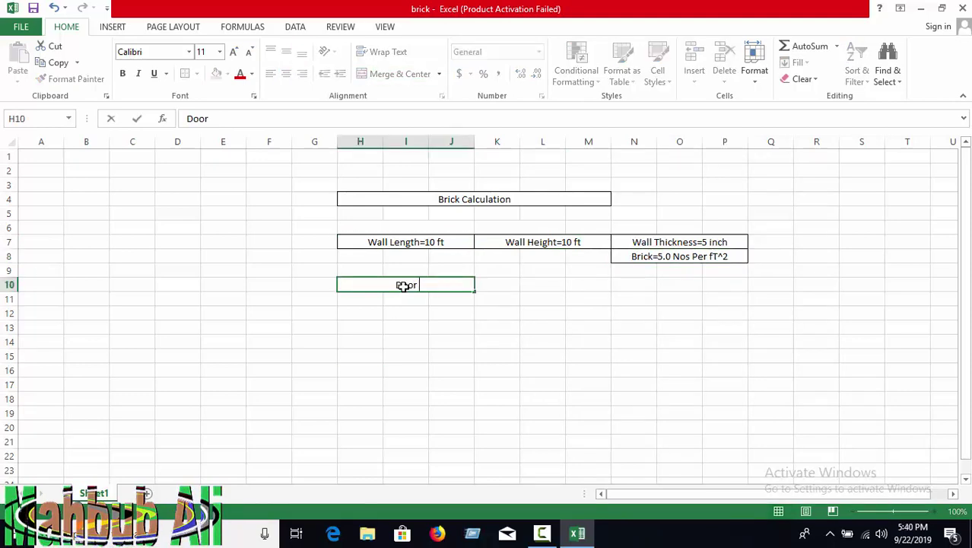
text(Siz)
text(e)
key(Return)
click(404, 285)
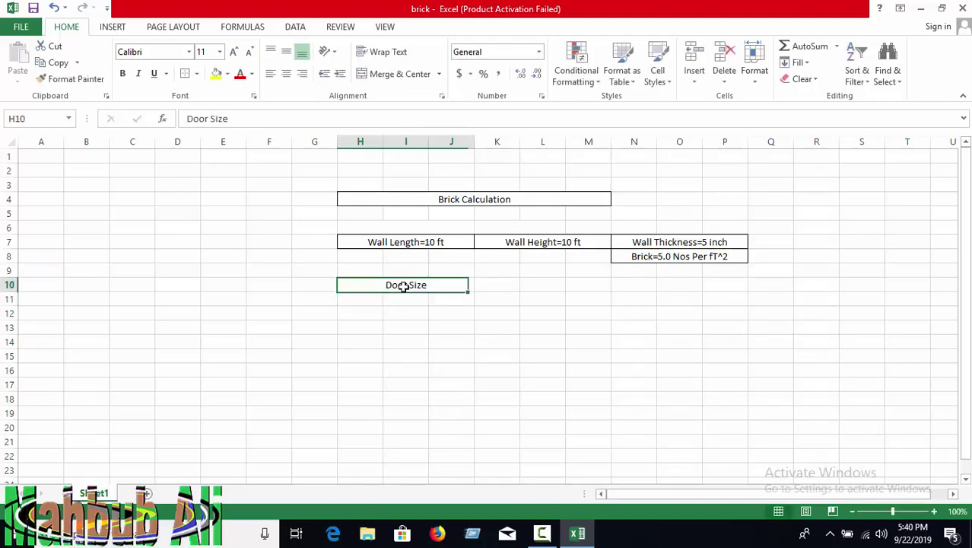
click(185, 73)
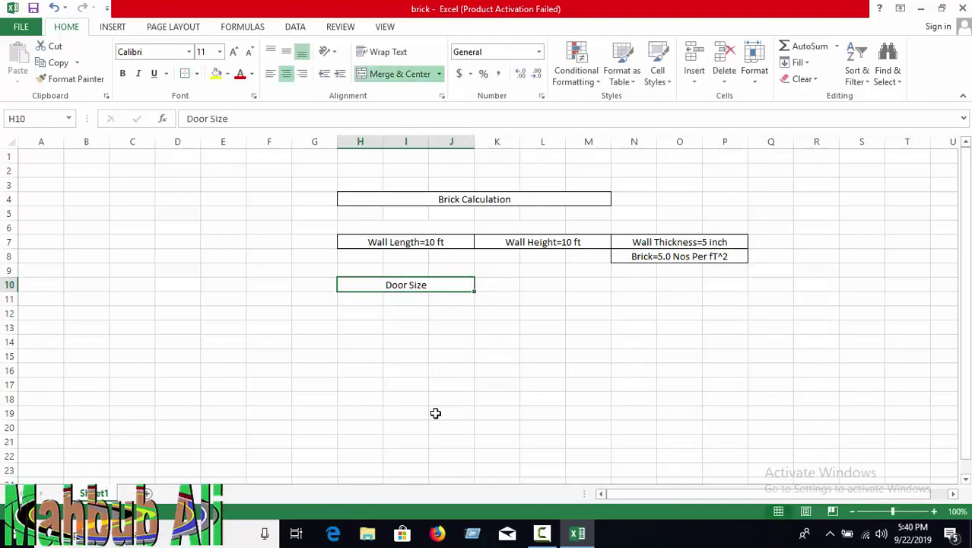
click(440, 387)
Unmerge the Door Size cell, then merge and centre it across H10:I10.
drag(372, 304, 433, 302)
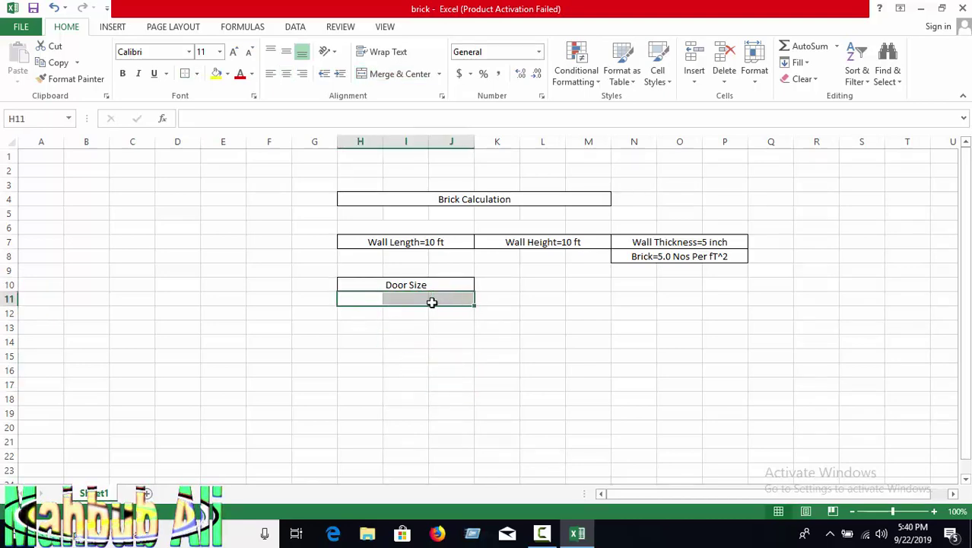
click(419, 341)
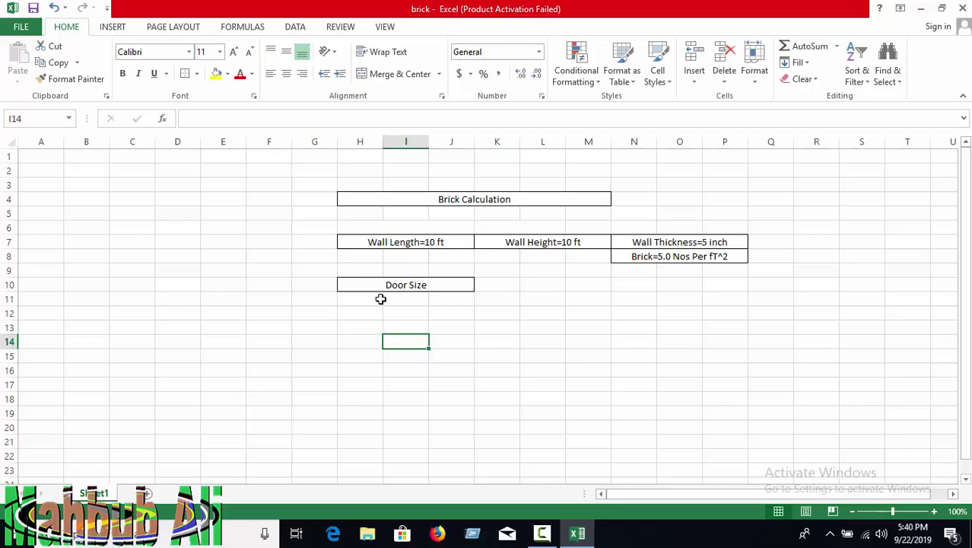
click(407, 285)
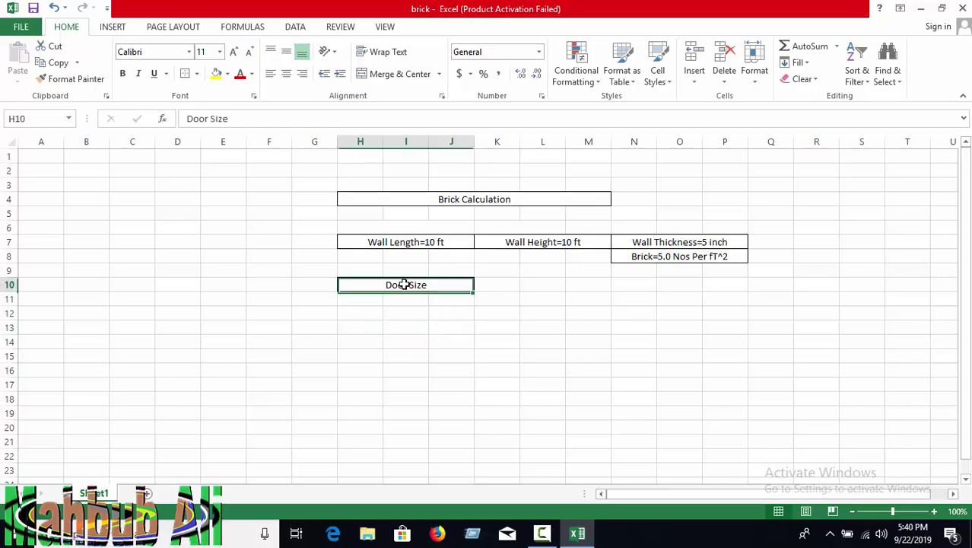
click(272, 74)
click(374, 76)
click(402, 358)
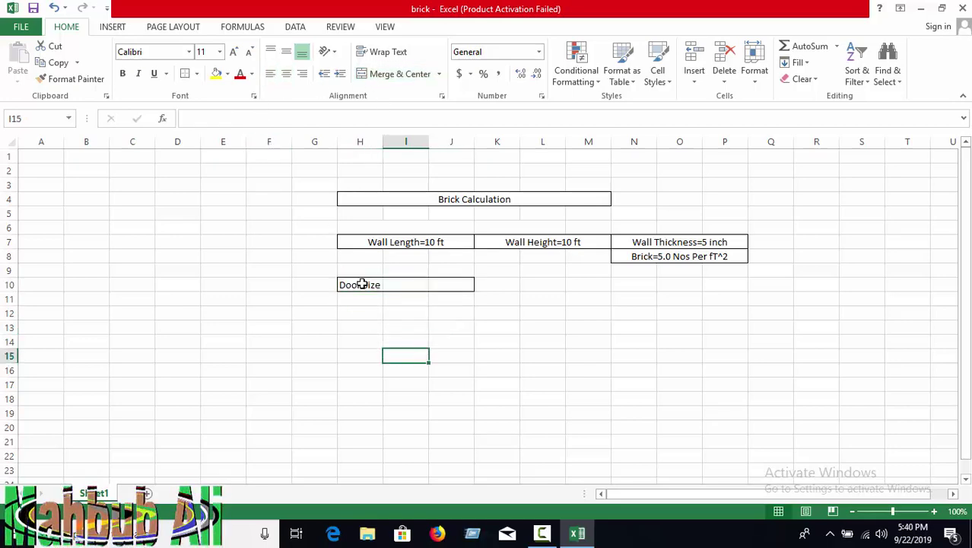
drag(361, 282, 402, 284)
click(398, 74)
click(414, 355)
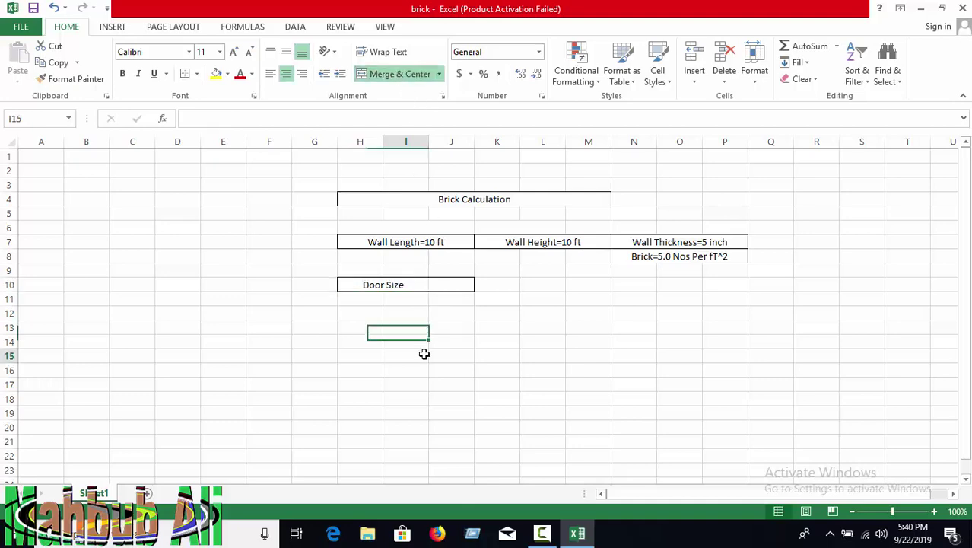
click(364, 302)
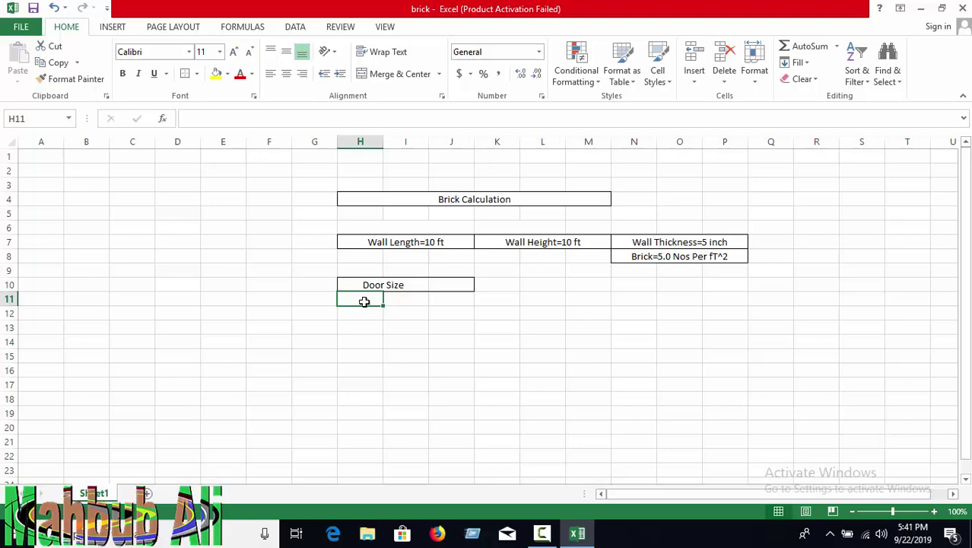
Enter the door size values 3.5 in H11 and 7 in I11.
click(412, 397)
click(372, 302)
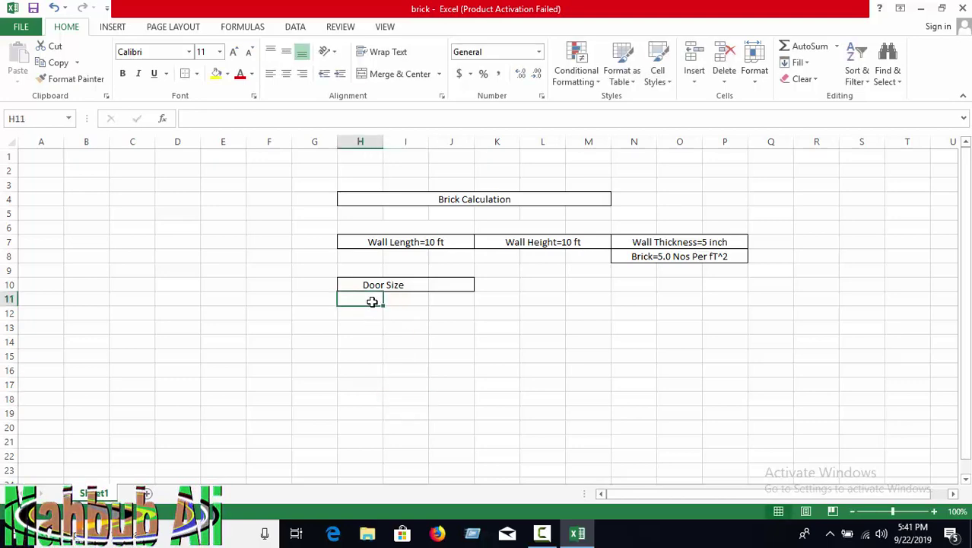
text(3.5)
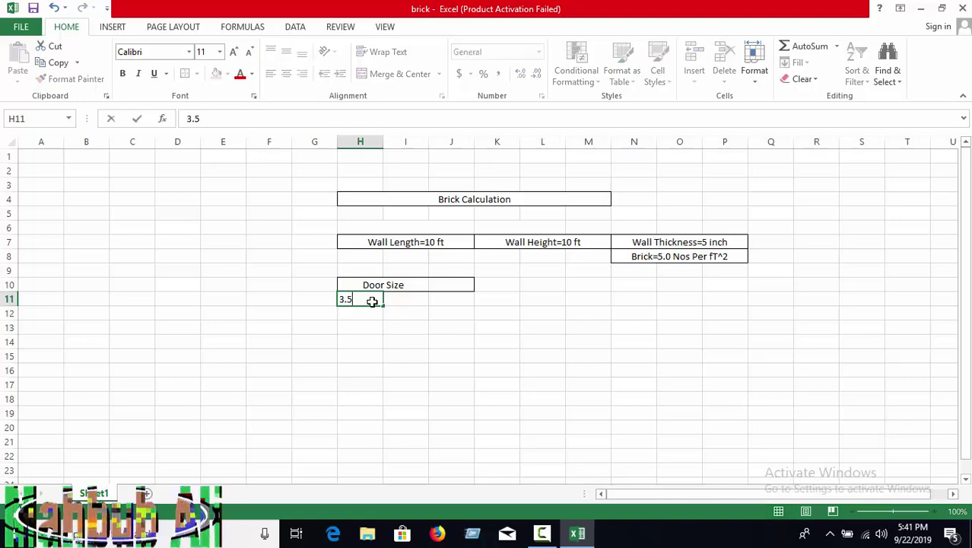
key(Tab)
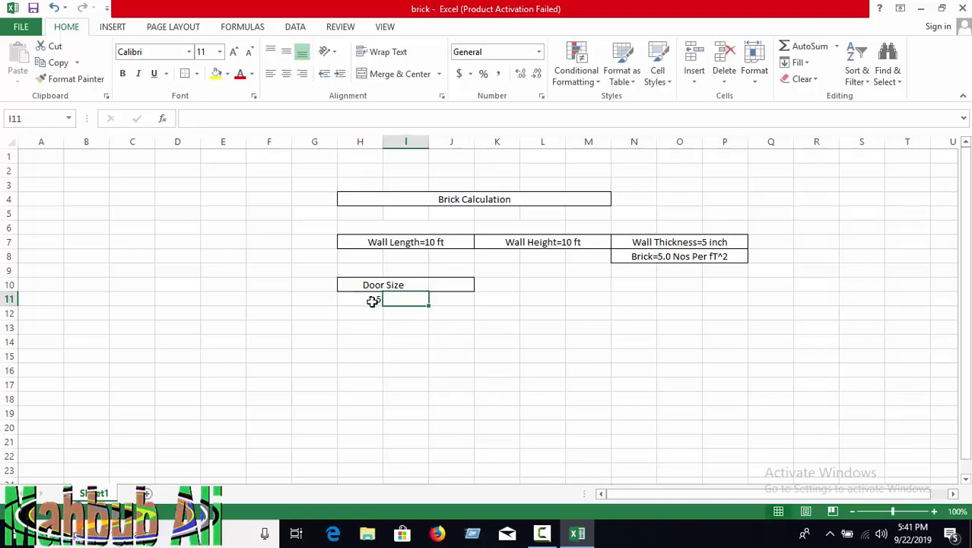
text(7)
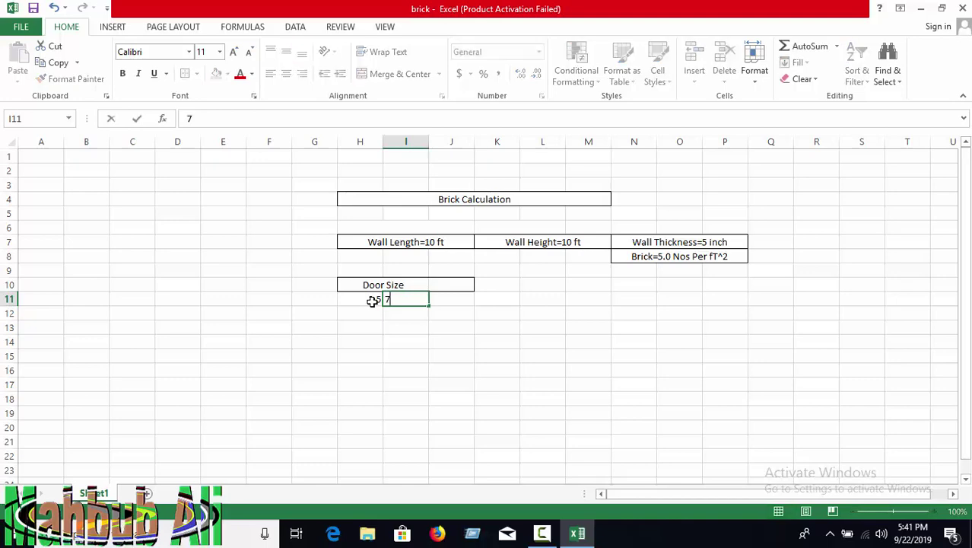
key(Return)
Give H11 the custom number format 0.0 "ft".
click(373, 302)
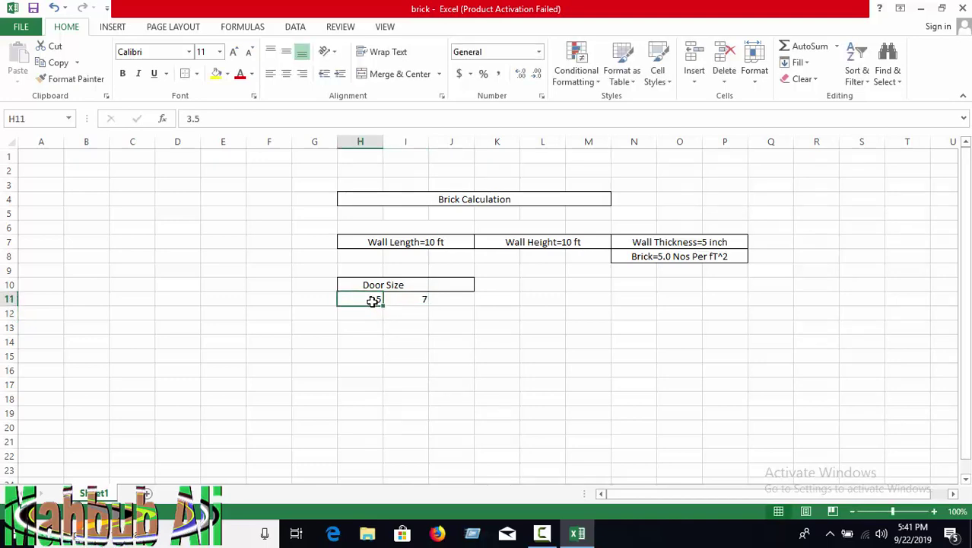
right_click(373, 301)
click(411, 239)
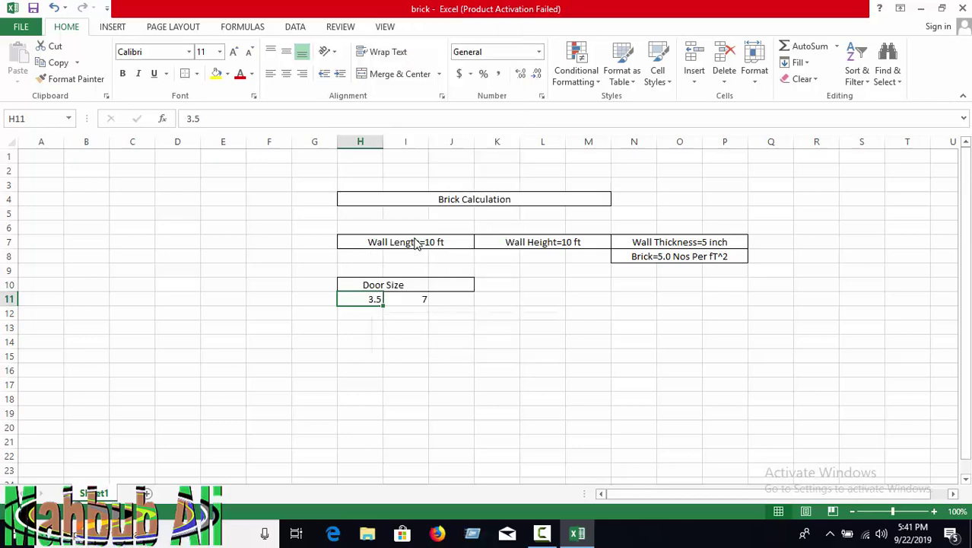
click(257, 231)
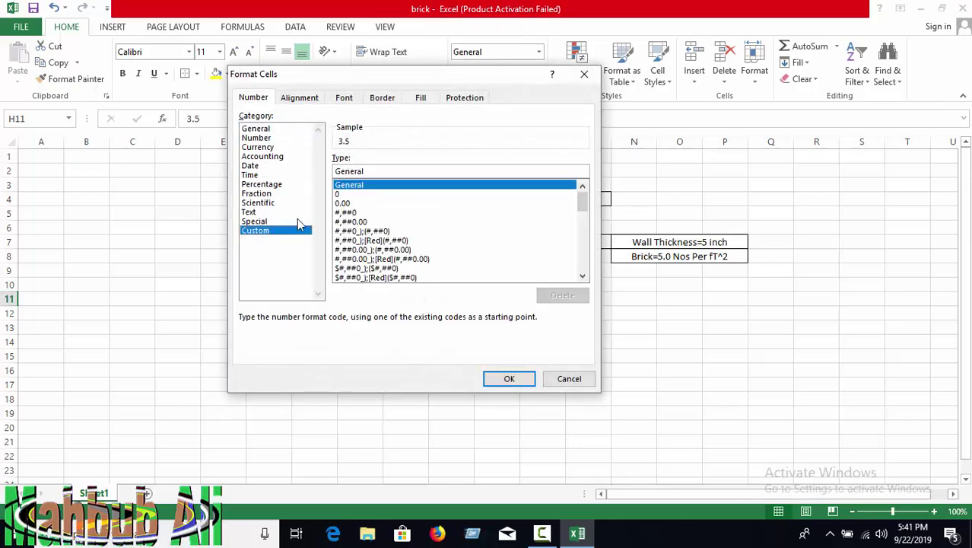
click(354, 204)
click(370, 172)
key(BackSpace)
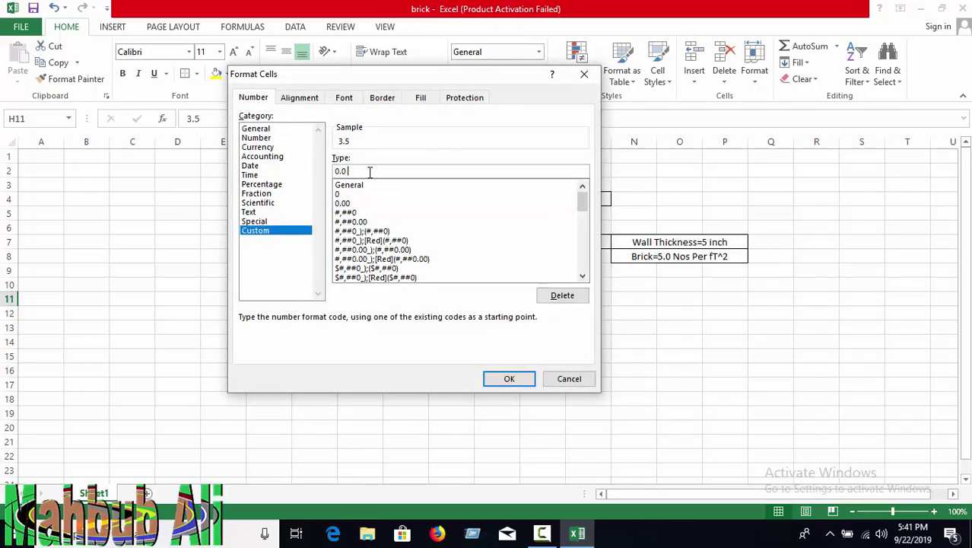
text("ft)
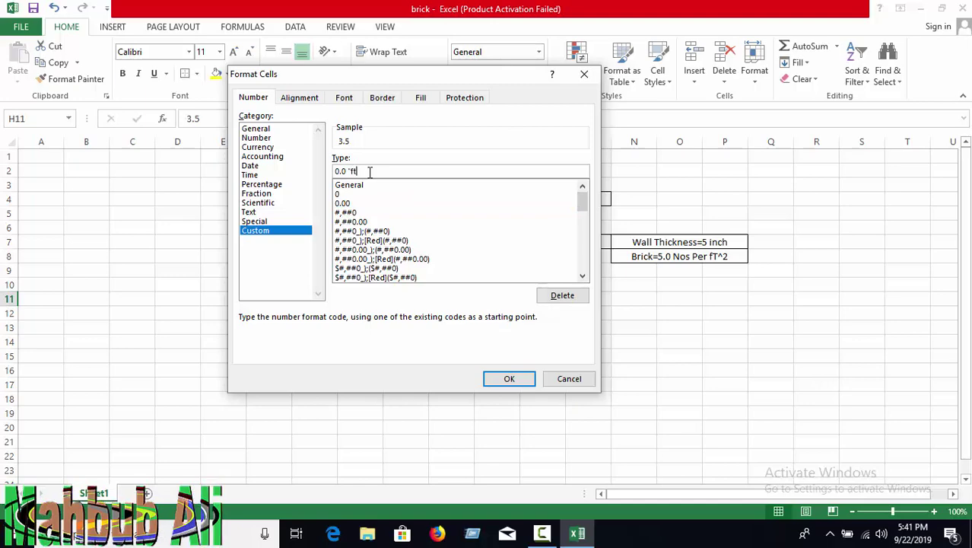
text(")
key(Return)
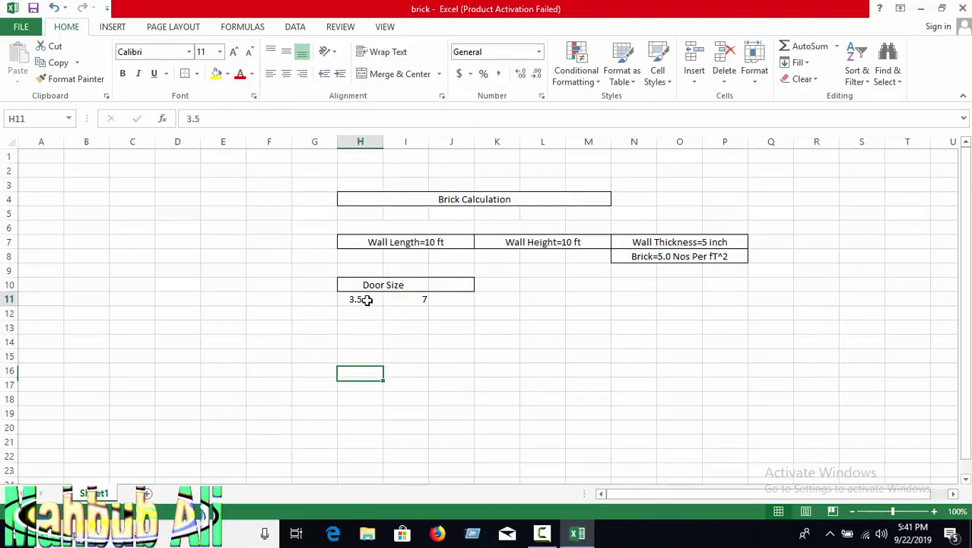
Centre H11 and copy its formatting to I11 with Format Painter.
click(286, 73)
click(73, 79)
click(401, 301)
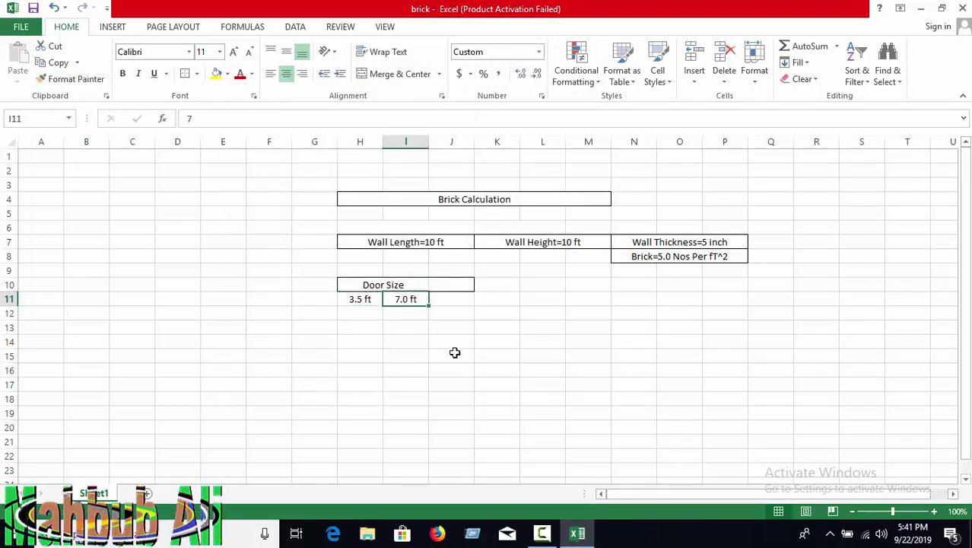
click(522, 367)
Change H11's custom format to 0.0 "ft X" so it reads 3.5 ft X.
click(357, 299)
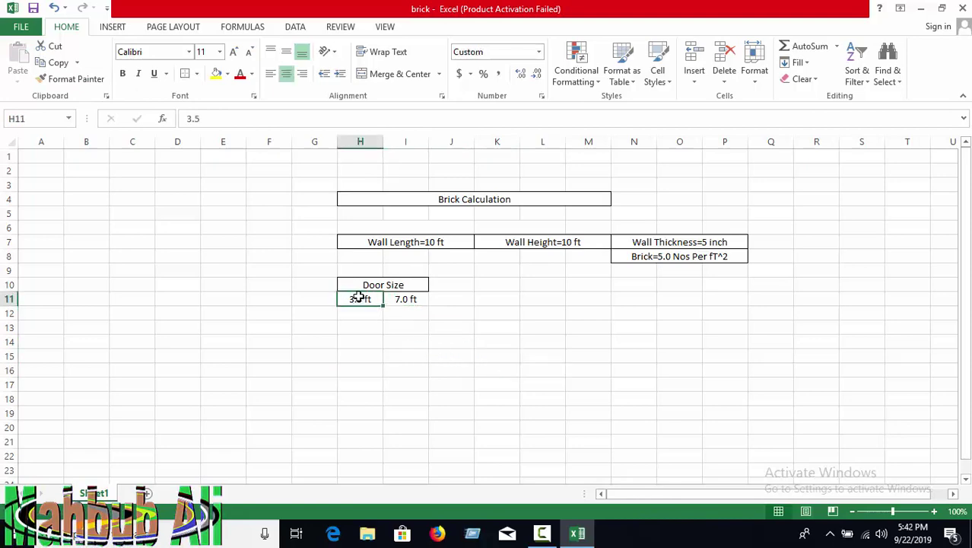
right_click(374, 299)
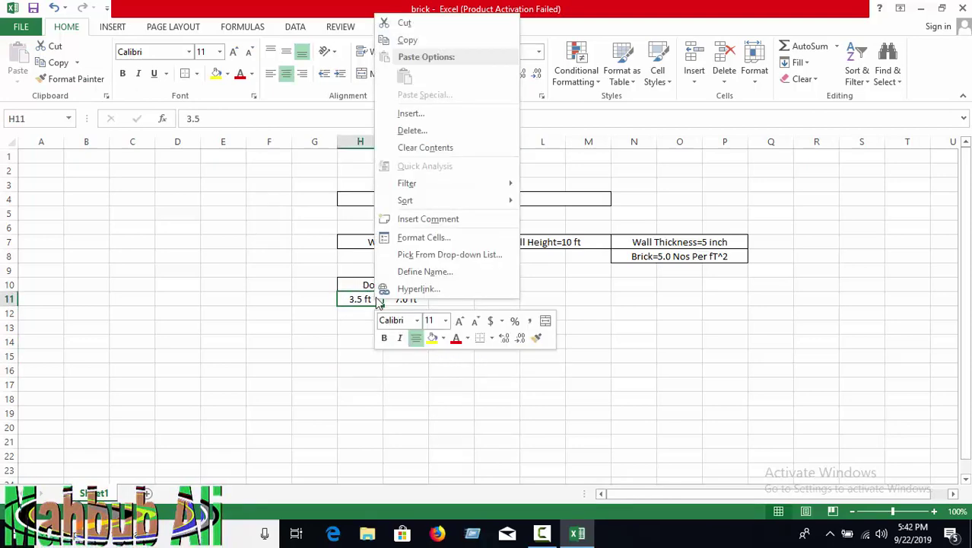
click(403, 237)
click(356, 175)
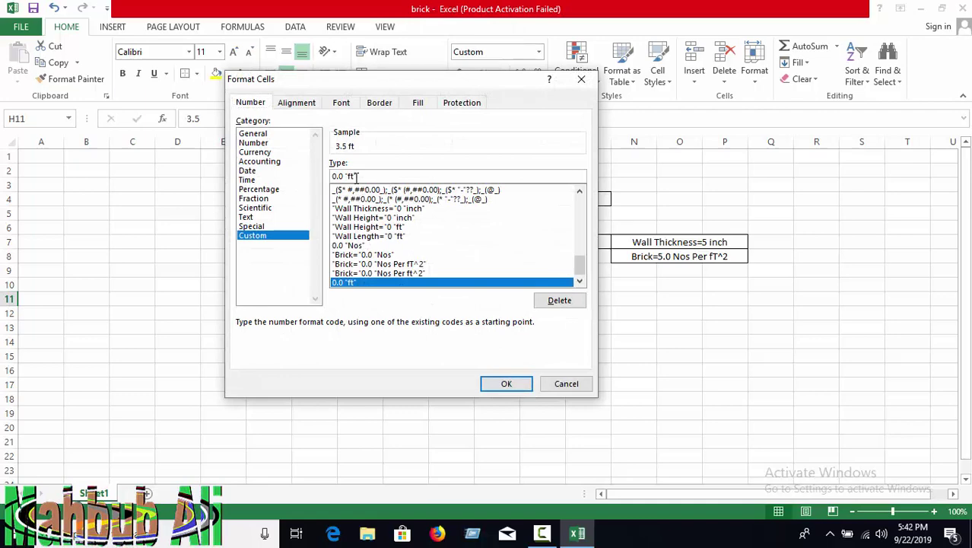
click(357, 176)
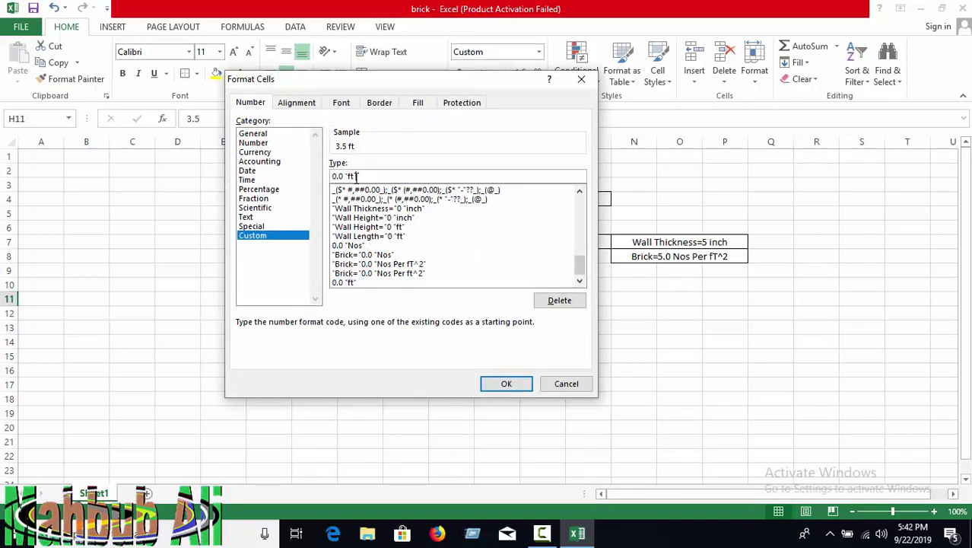
key(BackSpace)
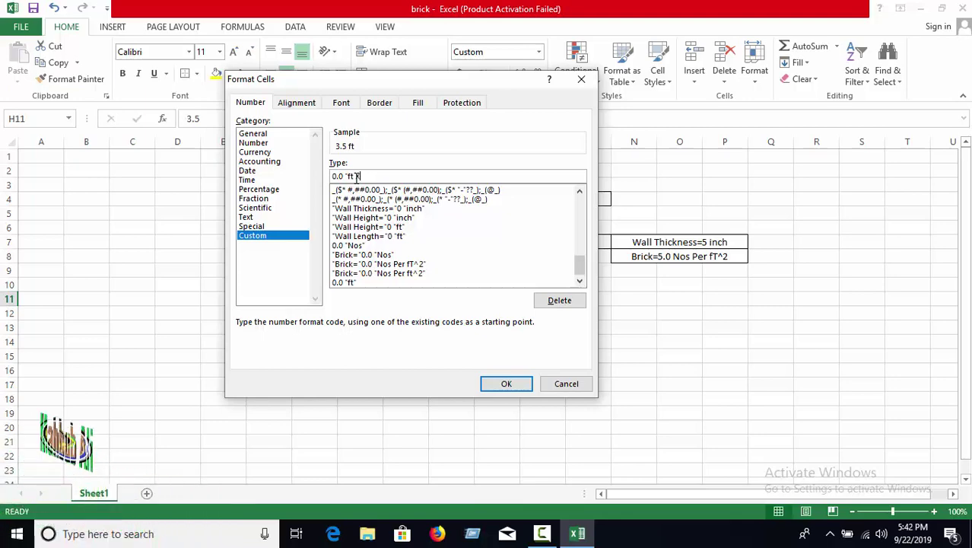
text(X)
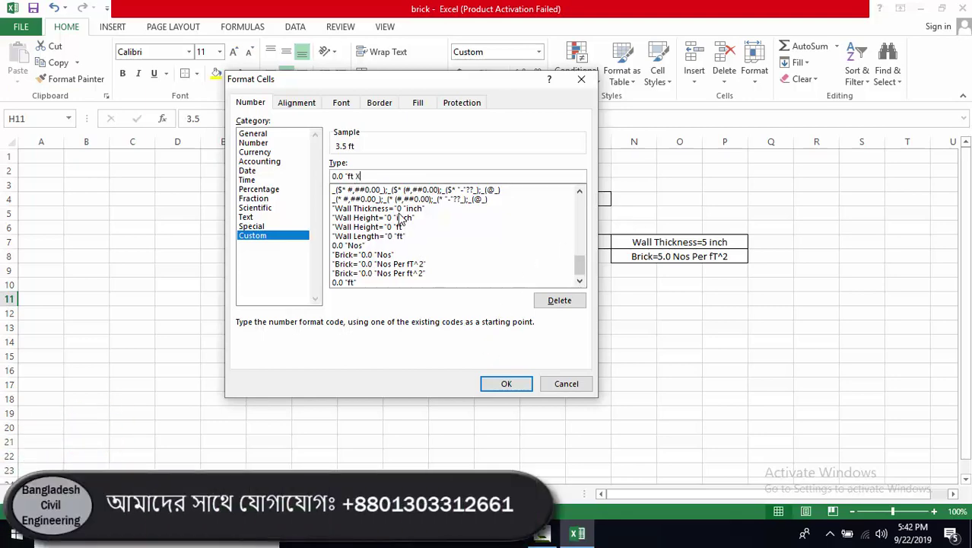
click(506, 383)
click(453, 383)
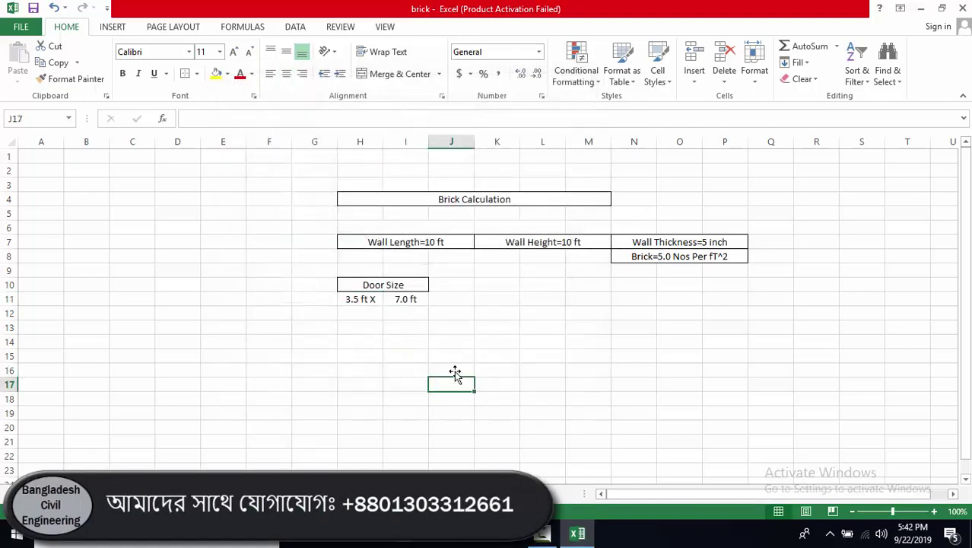
Right-align 3.5 ft X in H11 and left-align 7.0 ft in I11.
click(364, 301)
click(302, 74)
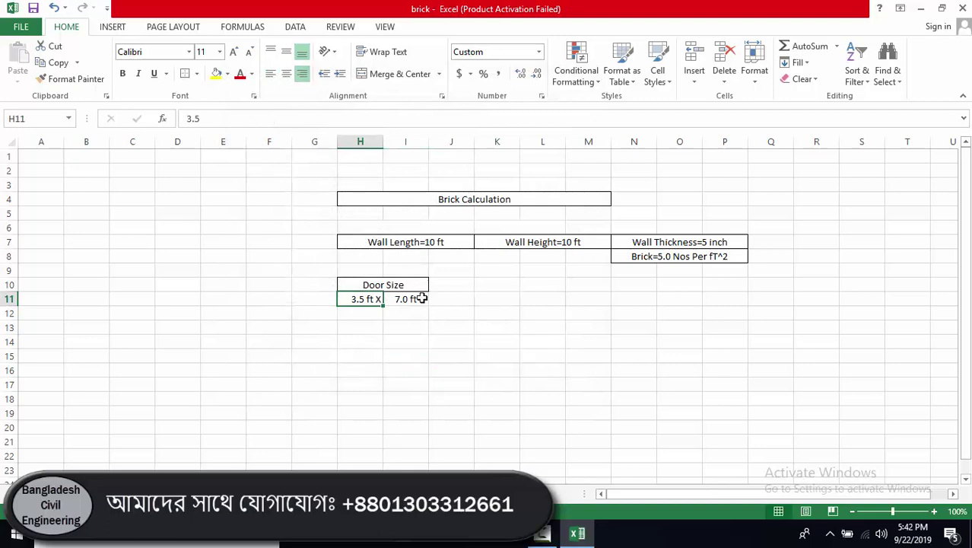
click(441, 312)
click(395, 298)
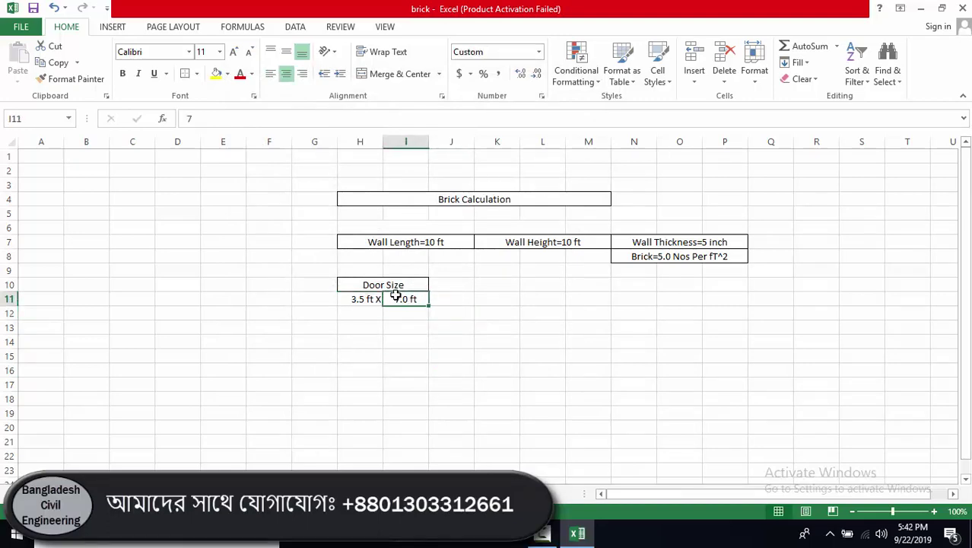
click(271, 73)
Copy the Door Size block H10:I11 to K10.
drag(396, 298, 370, 281)
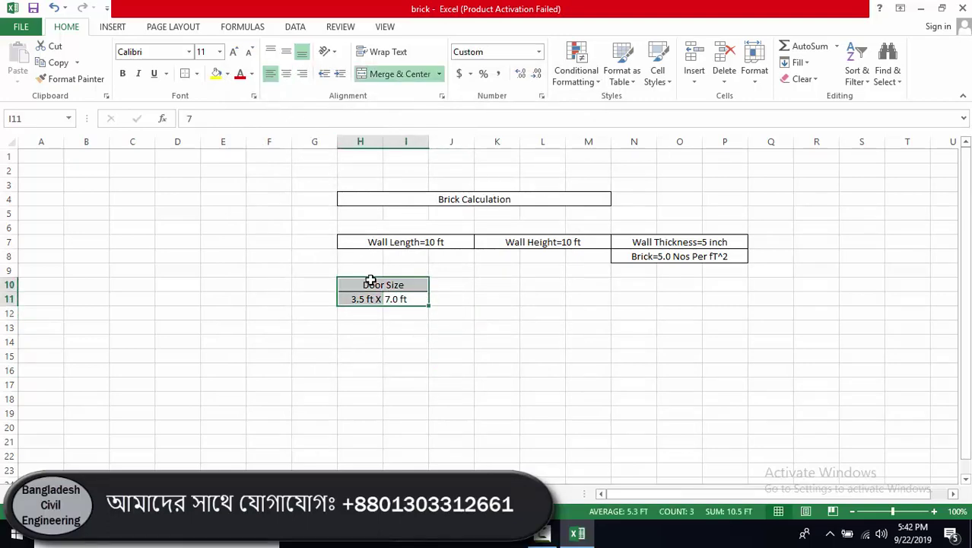
key(ctrl+c)
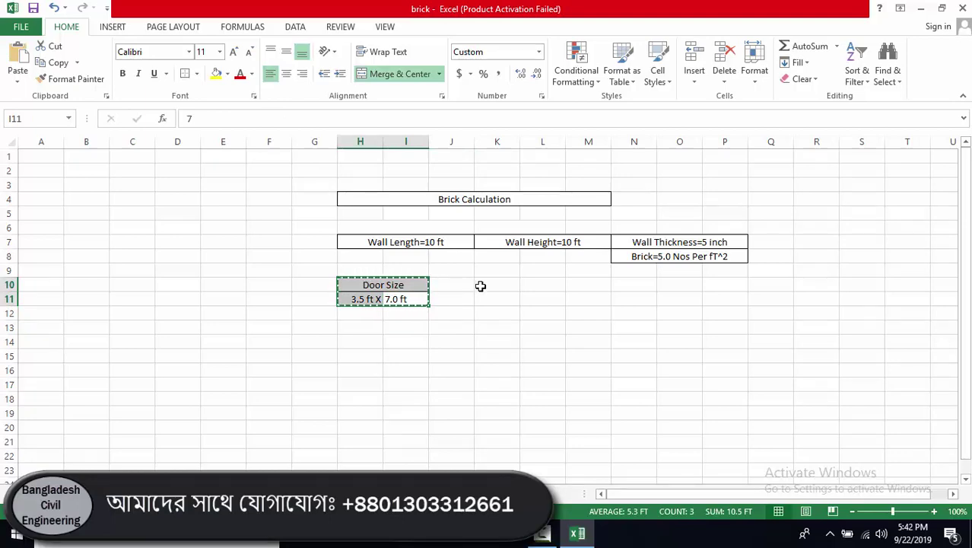
click(483, 287)
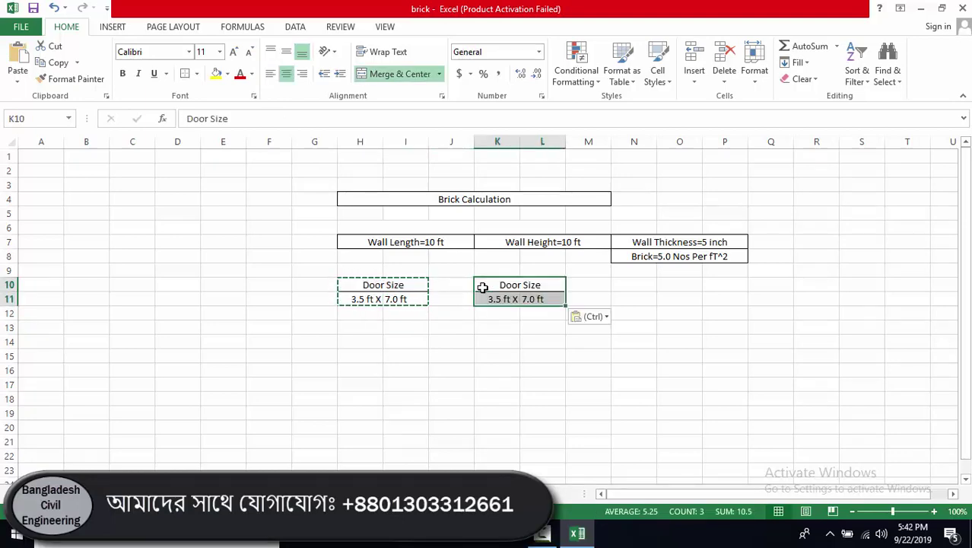
key(ctrl+v)
click(554, 380)
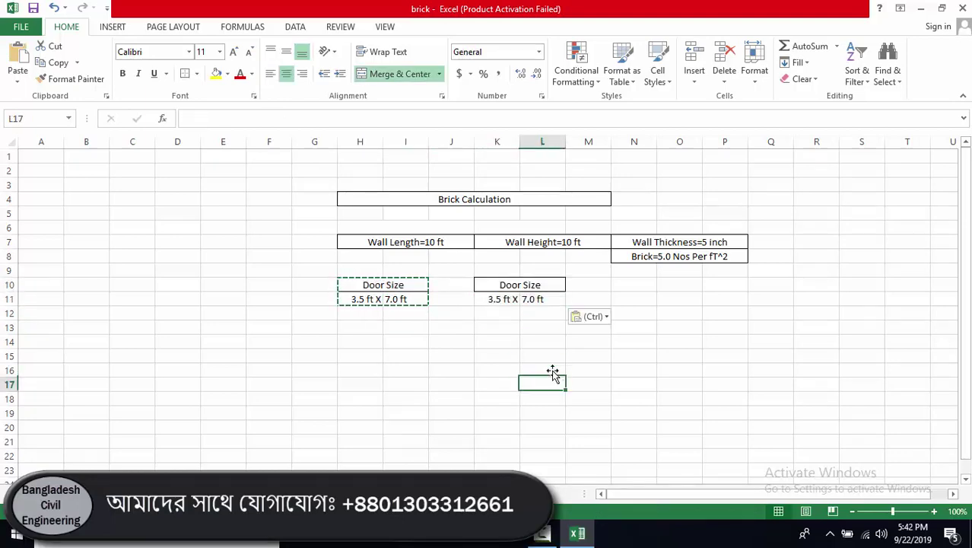
Rename the copied heading Windrow Size and enter window dimensions 6 and 4.5 ft.
click(507, 286)
text(Windr)
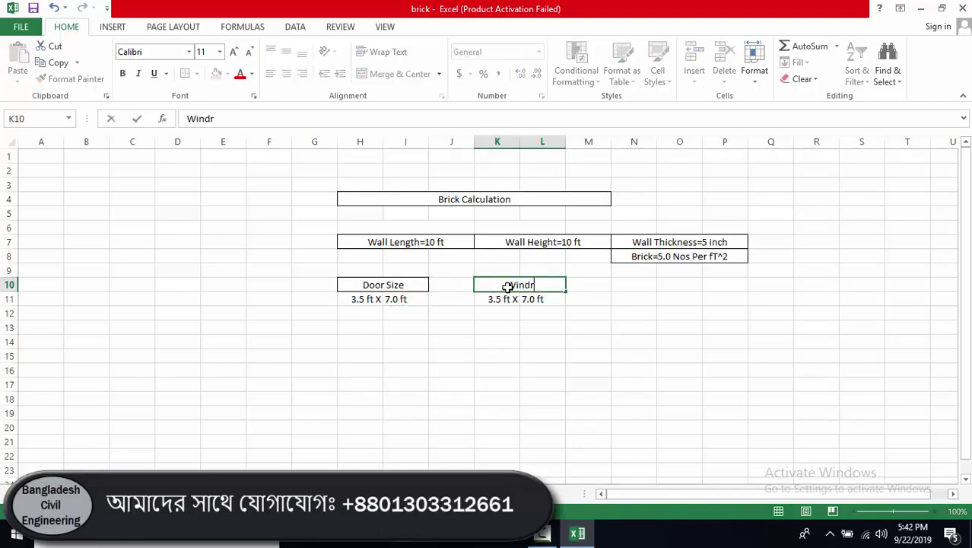
text(ow Si)
text(ze)
key(Return)
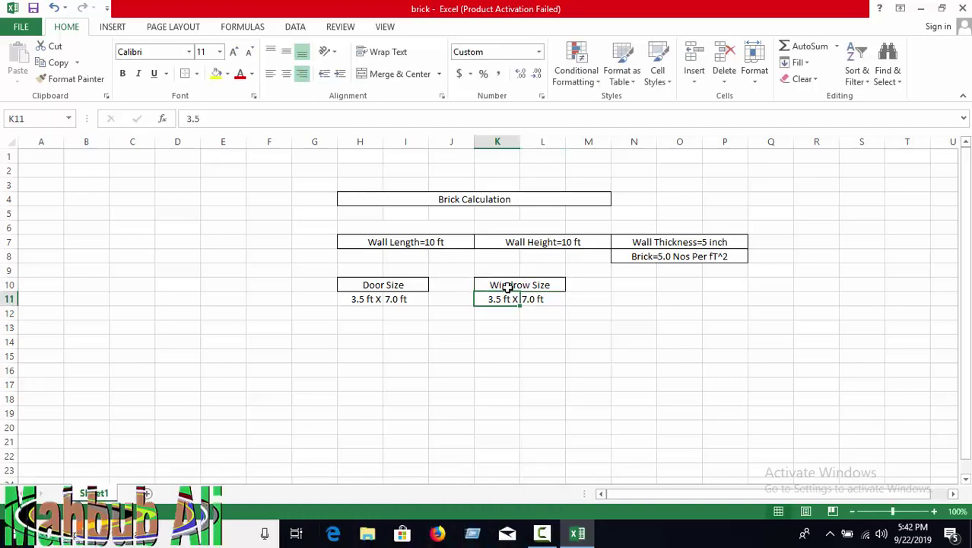
text(6)
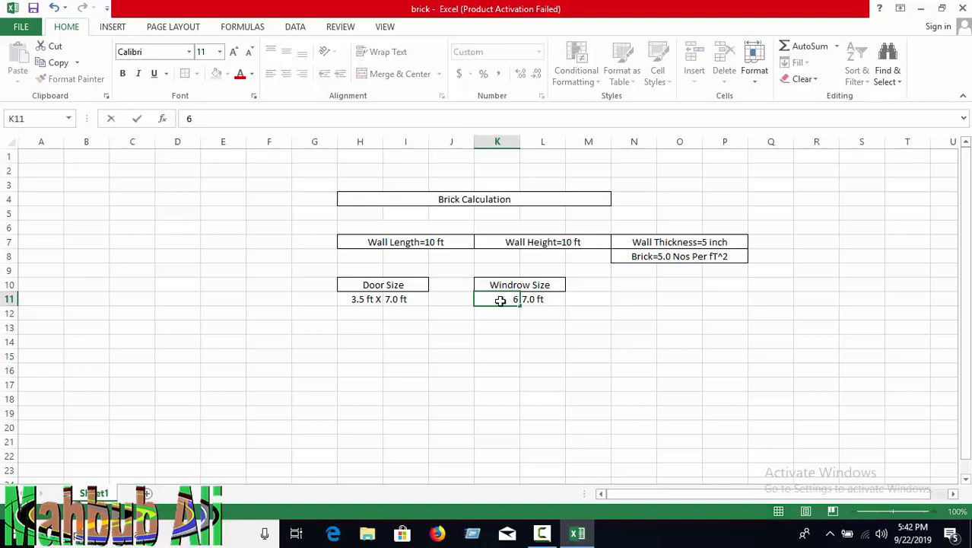
key(Tab)
text(4)
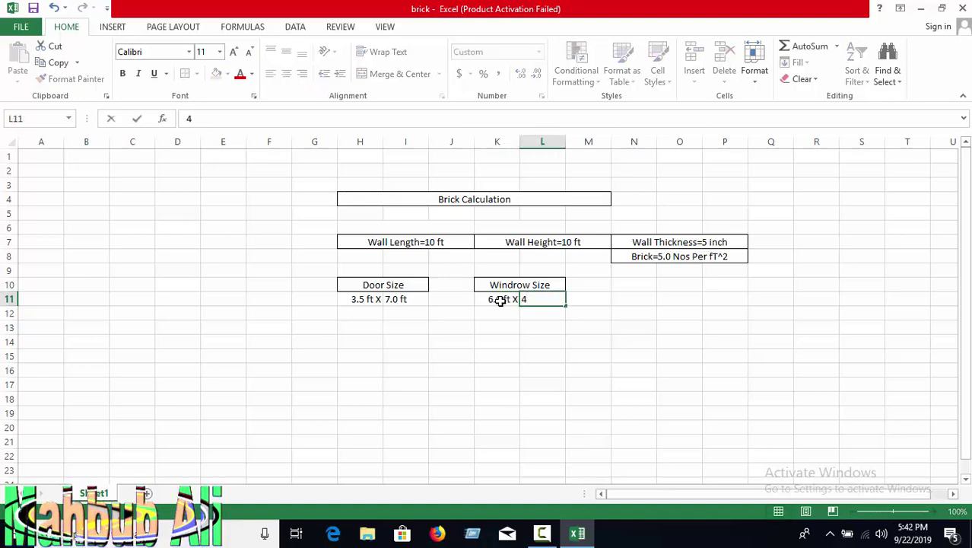
text(.5 ft)
key(Return)
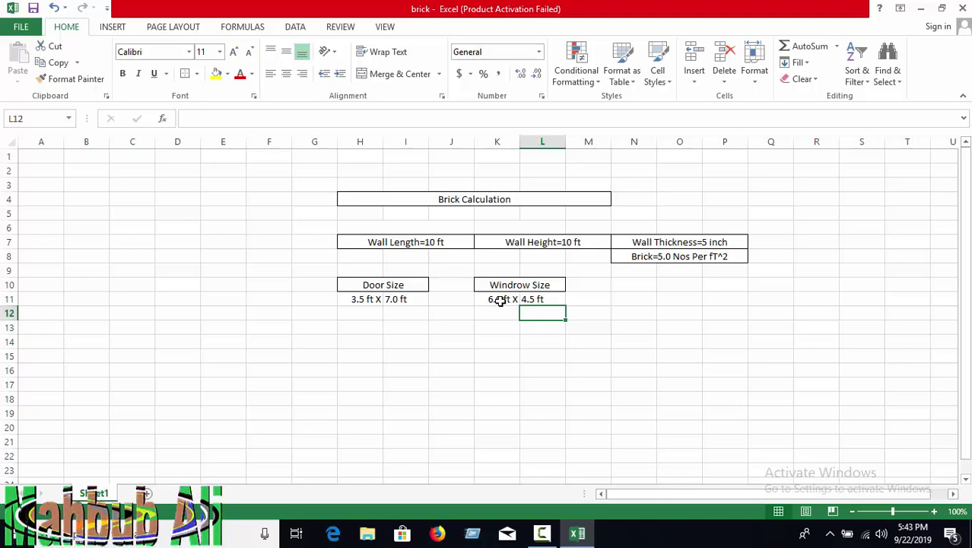
Add borders around the door and window size value rows.
drag(400, 299, 364, 299)
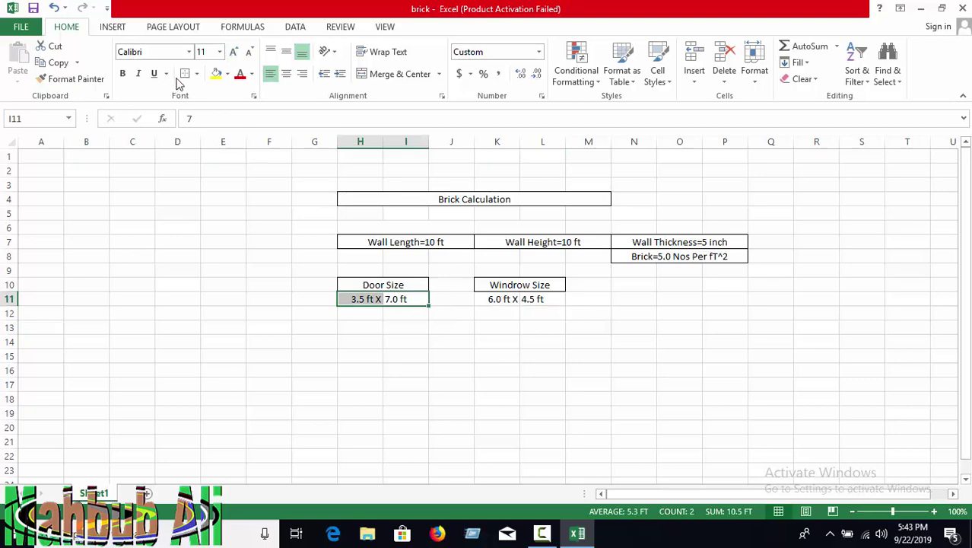
click(542, 322)
drag(537, 299, 489, 298)
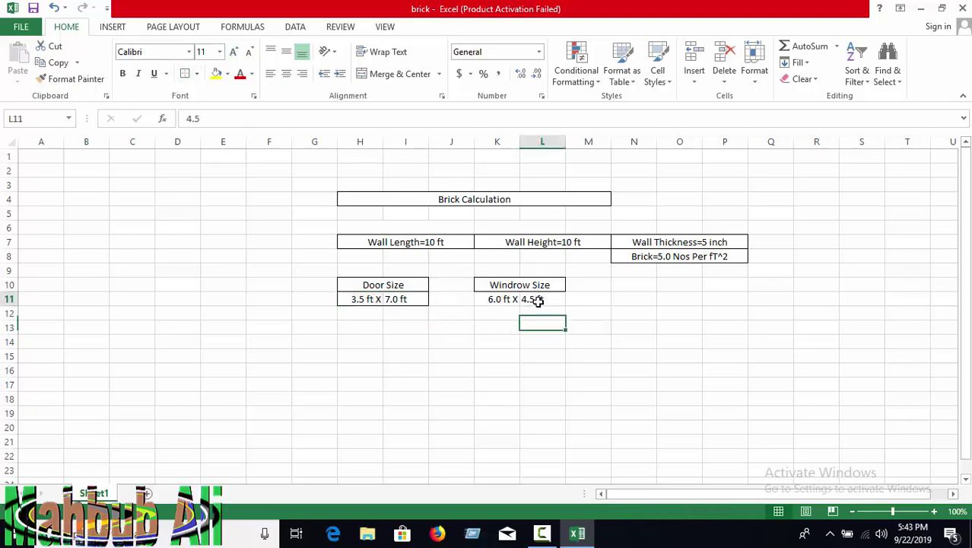
click(560, 371)
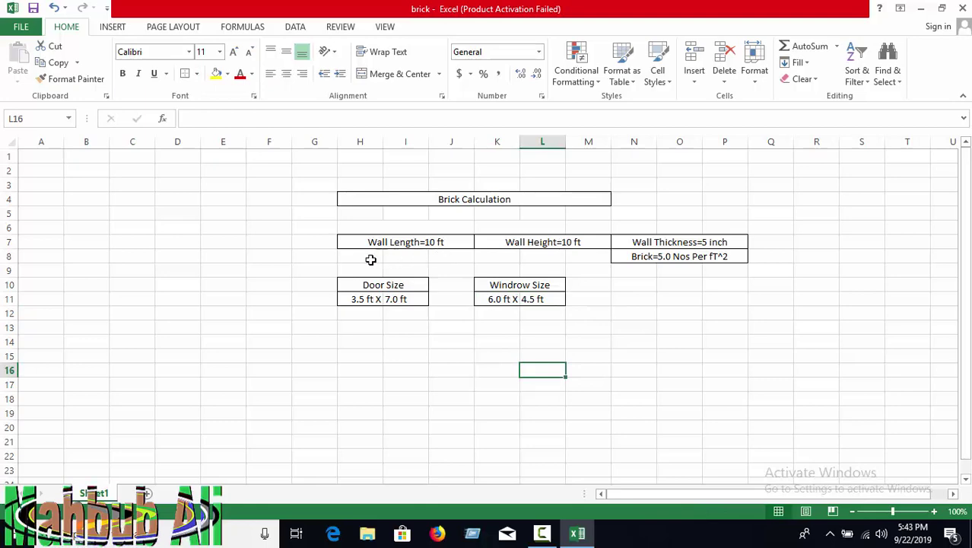
Merge H8:M8 and enter =H7*K7 to show the wall area 100.
drag(371, 259, 578, 252)
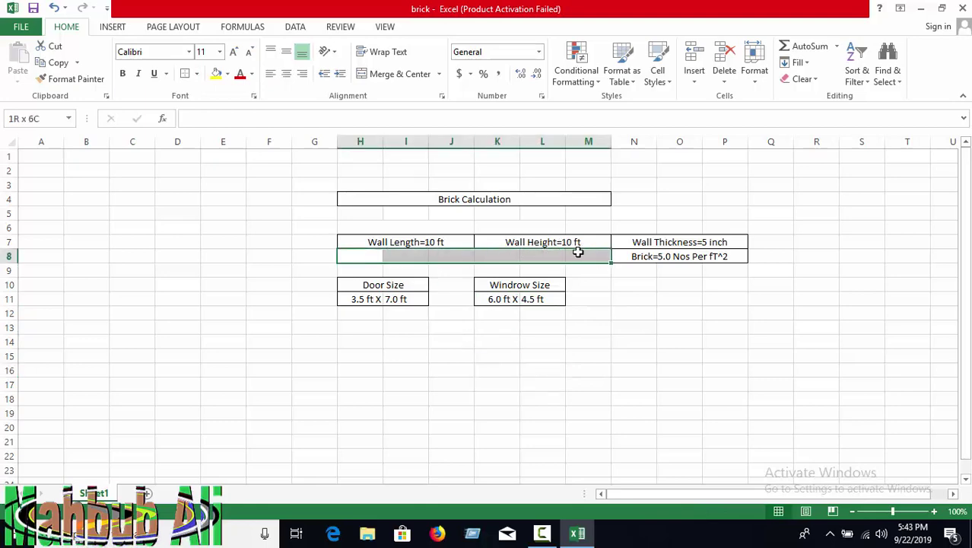
click(400, 74)
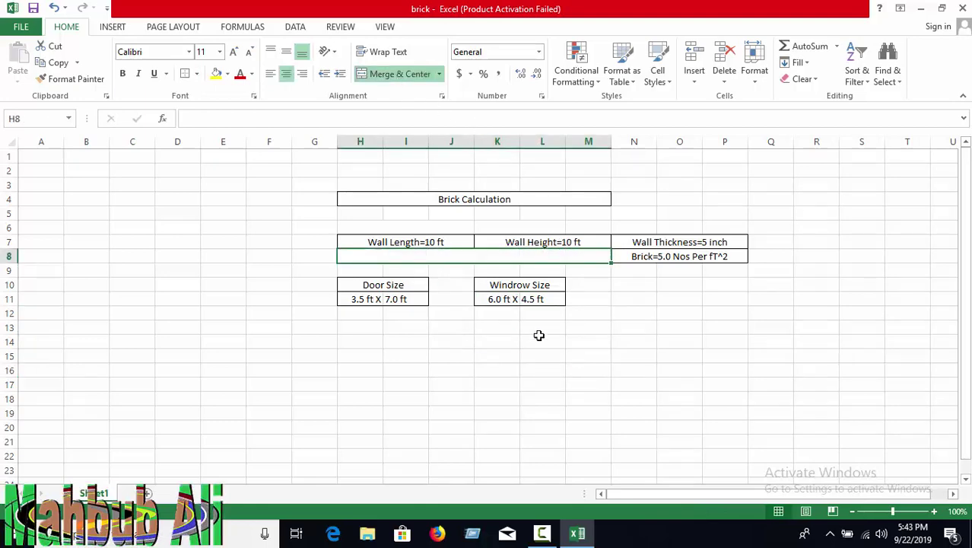
text(=)
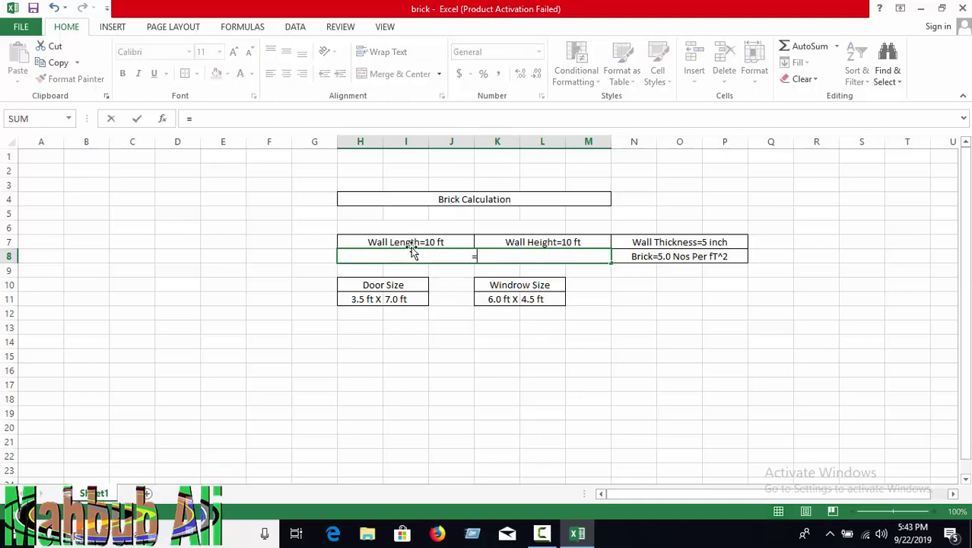
click(409, 242)
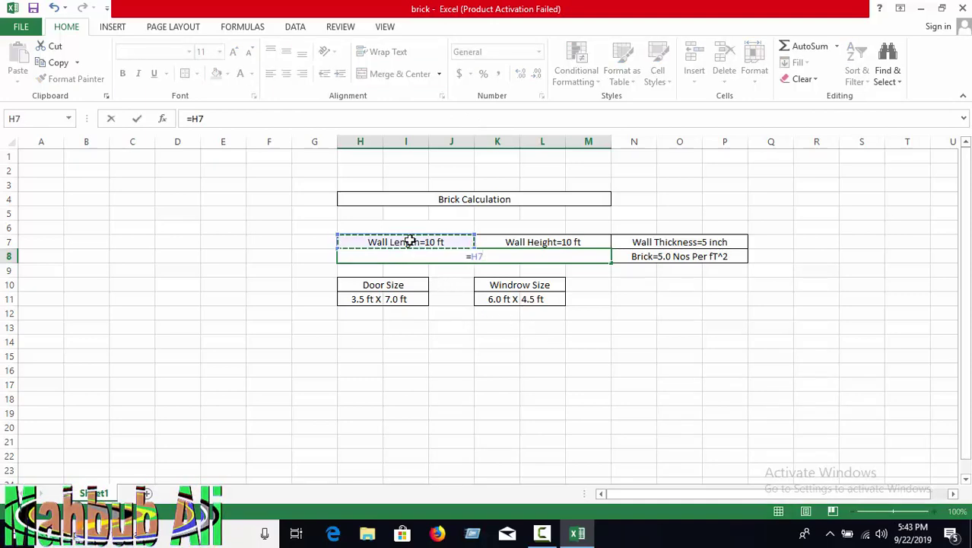
text(*)
click(542, 242)
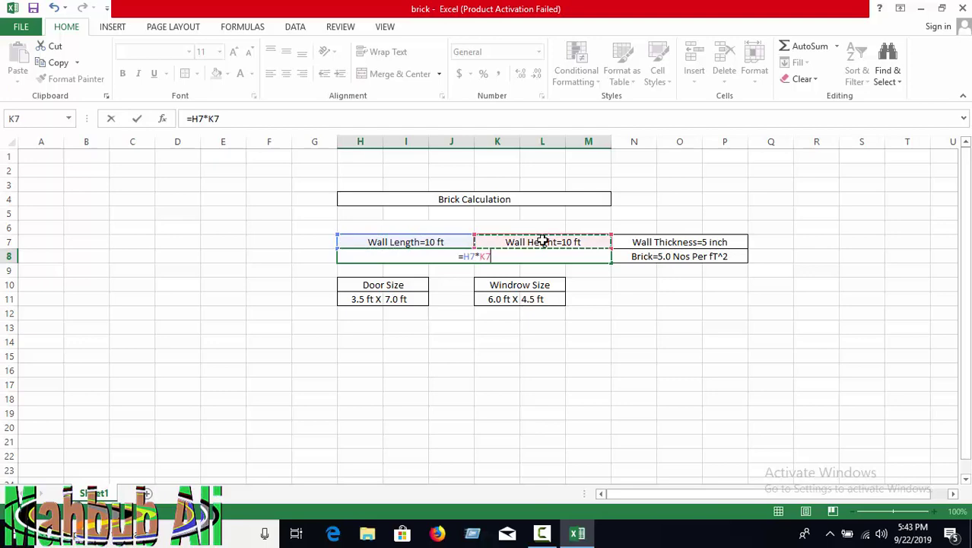
key(Return)
Open the Format Cells dialog for the wall area cell H8.
click(484, 257)
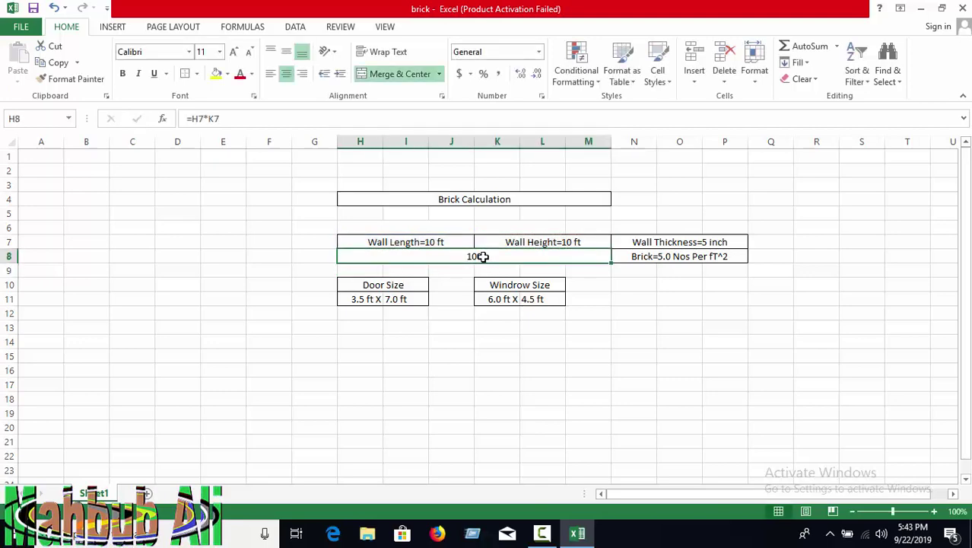
right_click(483, 257)
click(530, 448)
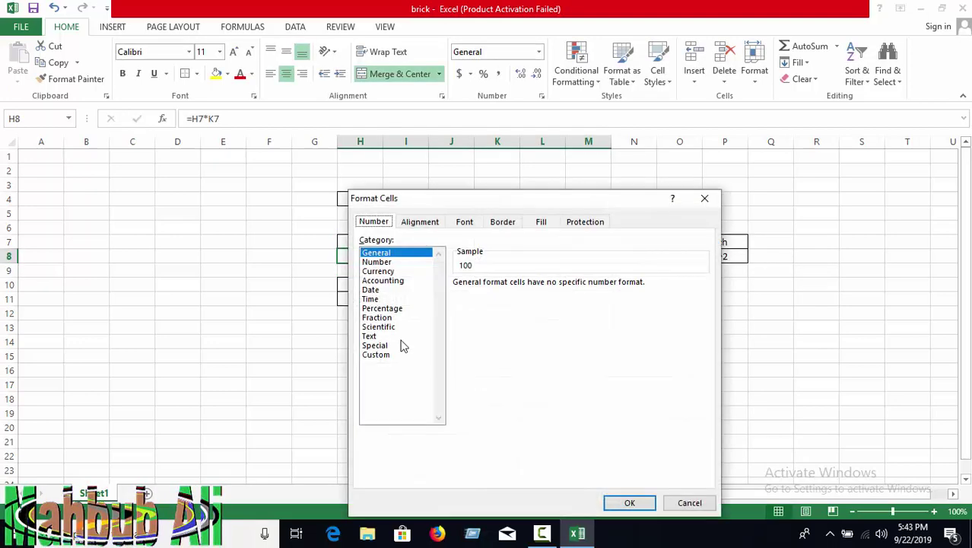
Give H8 the custom format "Area of Wall="0.0 "ft^2" so it shows Area of Wall=100.0 ft^2.
click(386, 353)
click(466, 328)
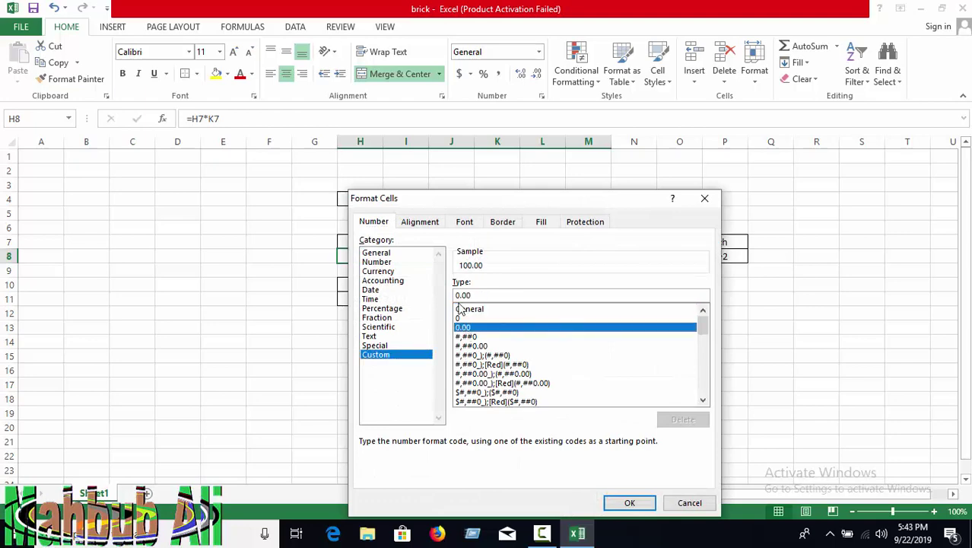
click(457, 295)
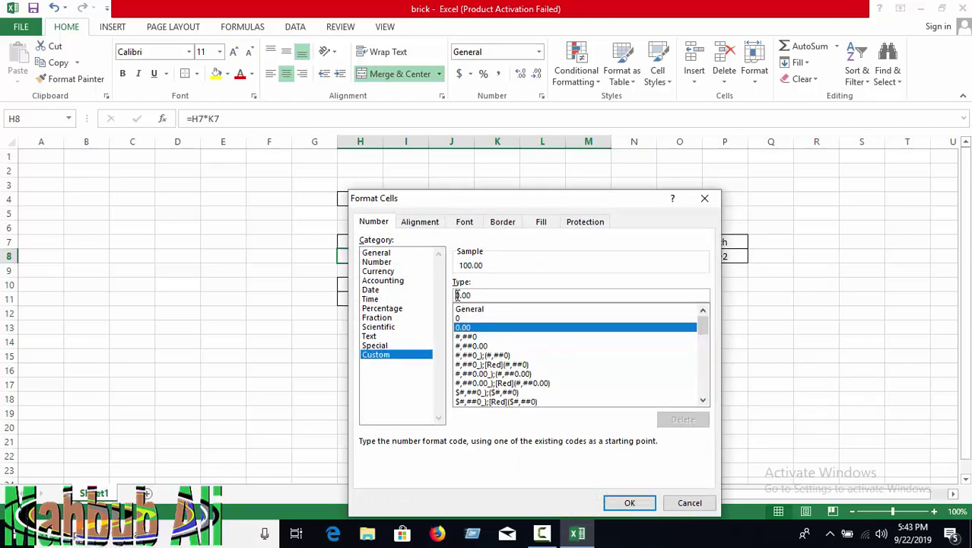
text(0)
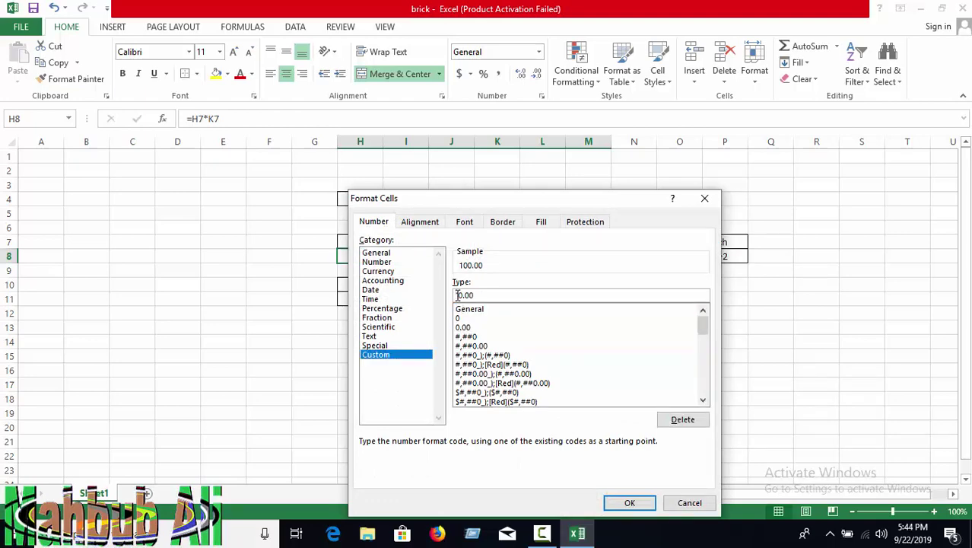
text(Are)
text( Wall)
text(=)
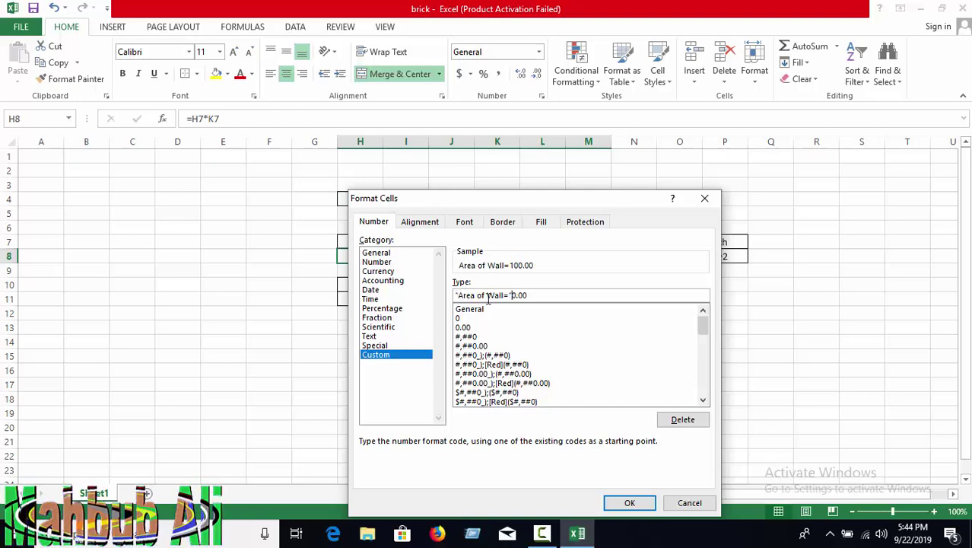
click(535, 295)
text(")
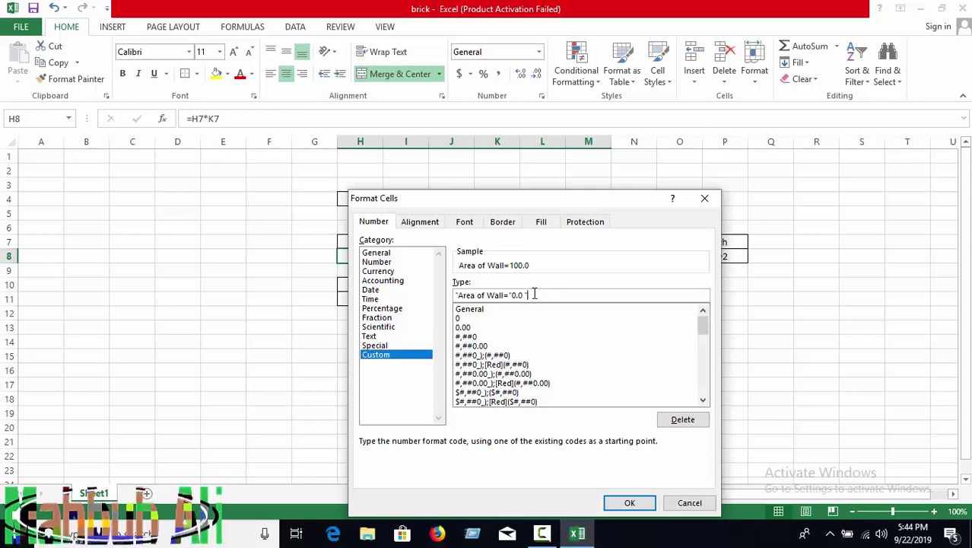
text(ft^2)
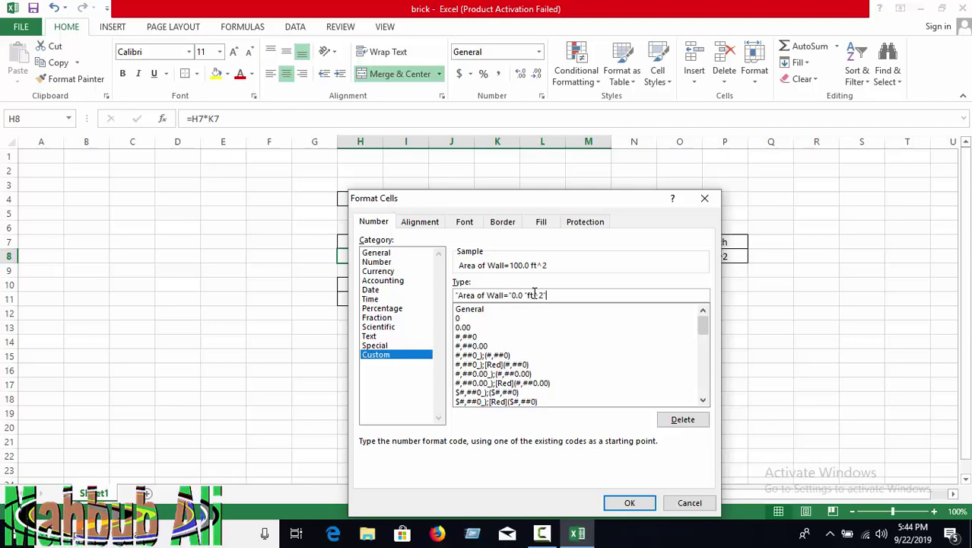
key(Return)
click(581, 350)
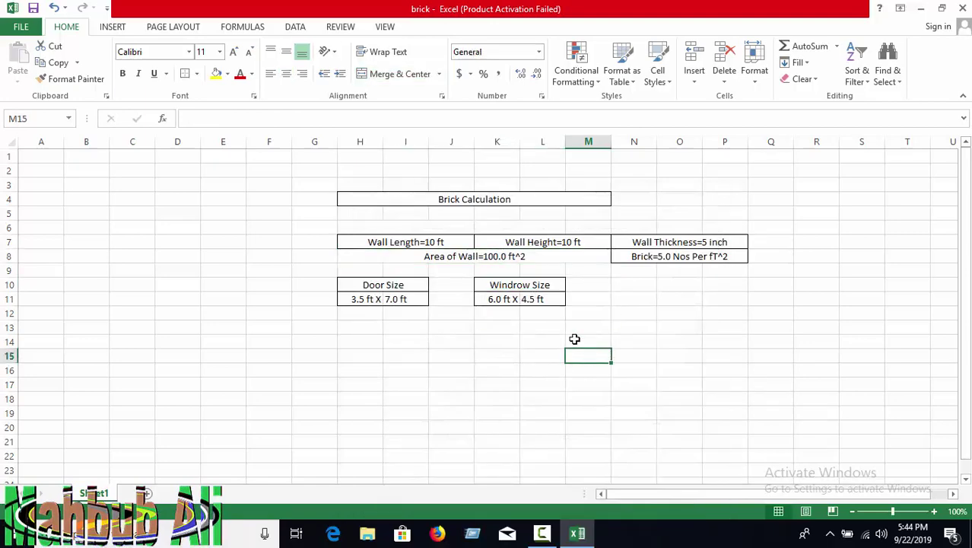
Merge cells H13 through L13 into one centred cell.
click(505, 260)
click(706, 385)
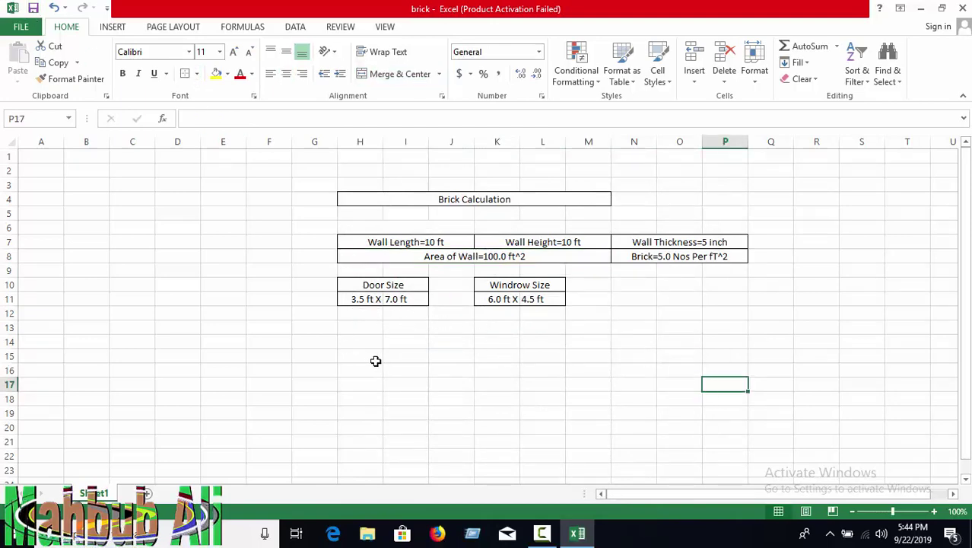
drag(376, 327, 560, 327)
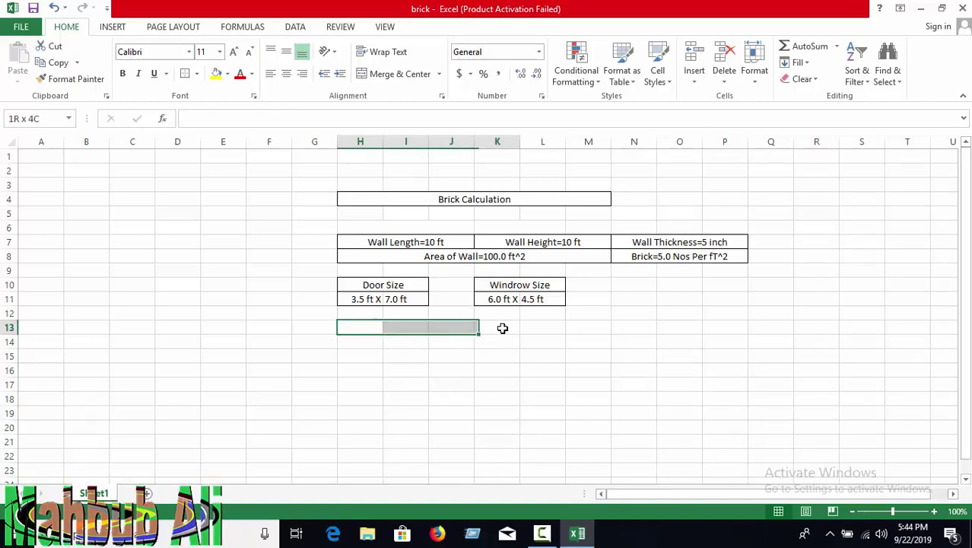
click(392, 74)
click(237, 302)
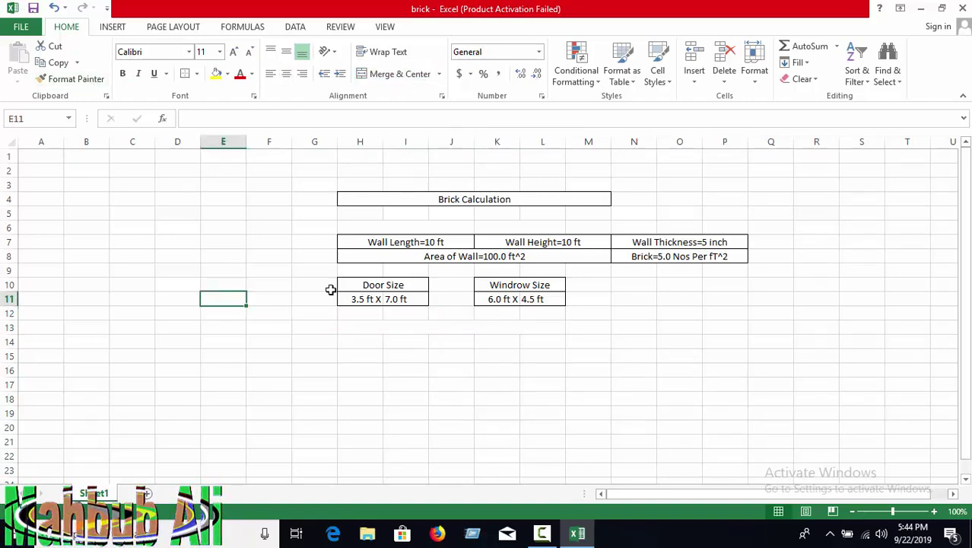
Copy H8's bordered formatting onto merged H13 with Format Painter, then select H13.
click(413, 259)
click(75, 79)
click(440, 324)
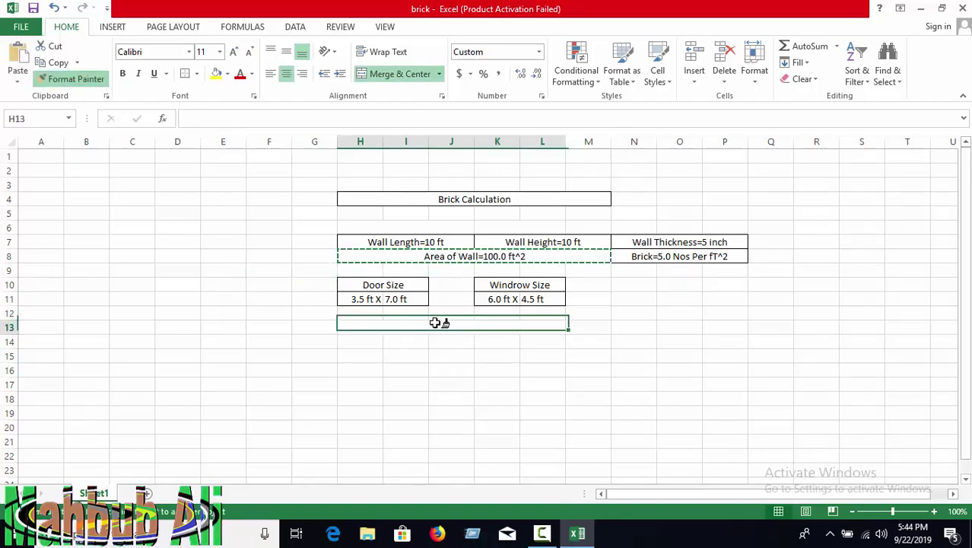
click(501, 373)
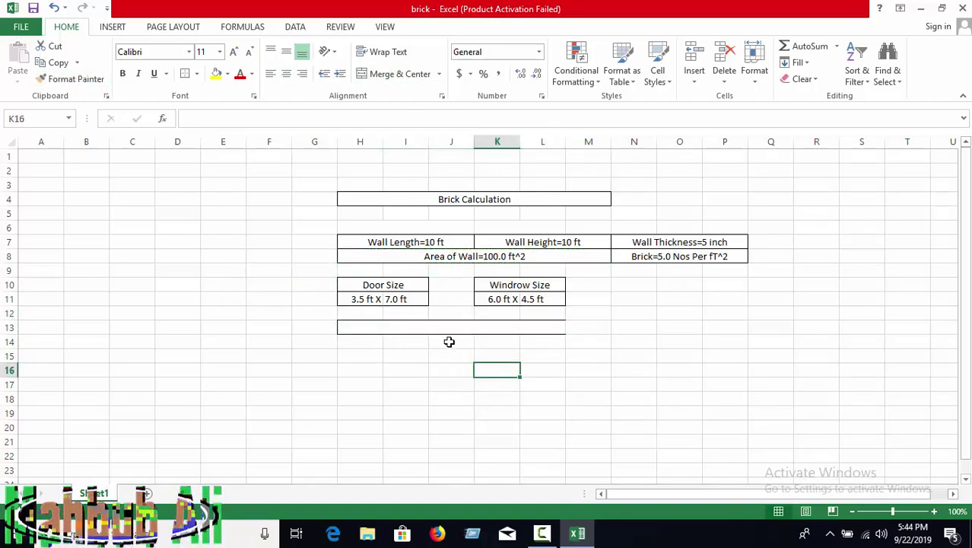
click(482, 257)
click(75, 79)
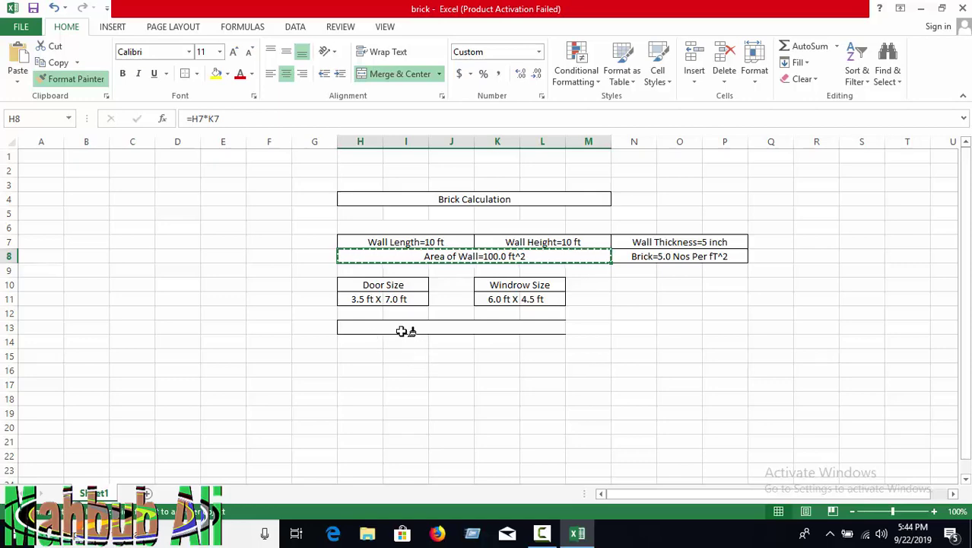
click(404, 328)
click(447, 400)
click(417, 328)
text(=)
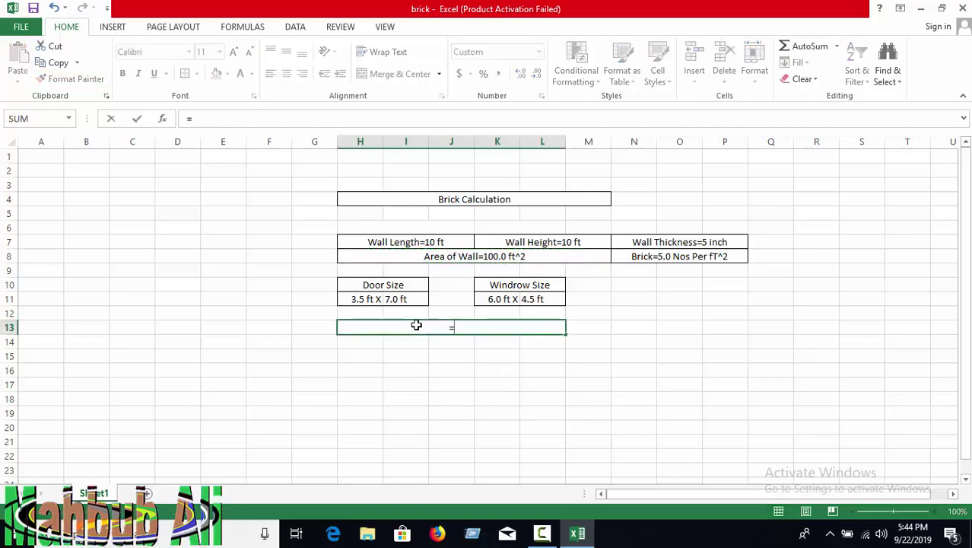
Enter =(H11*I11)+(K11*L11) in H13 to total the door and window area (51.5).
text(()
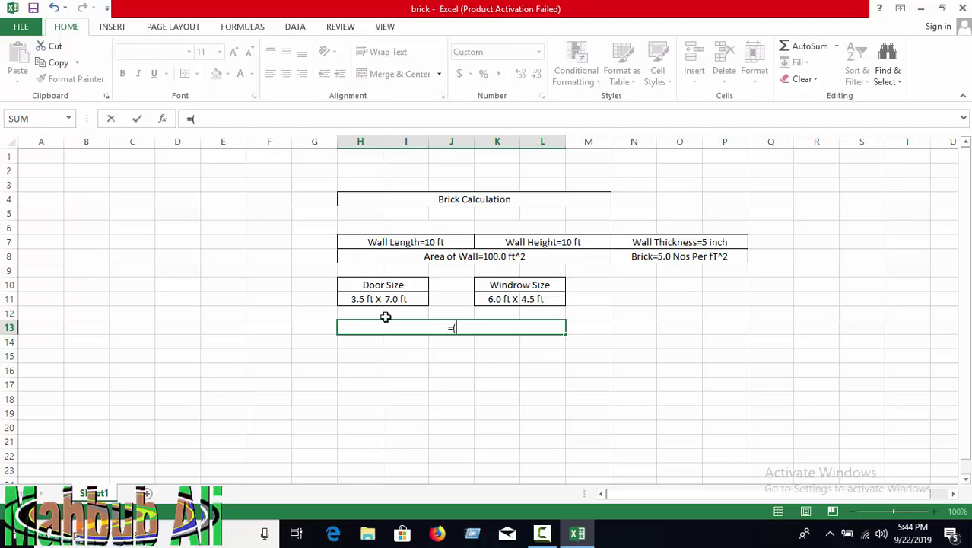
click(353, 299)
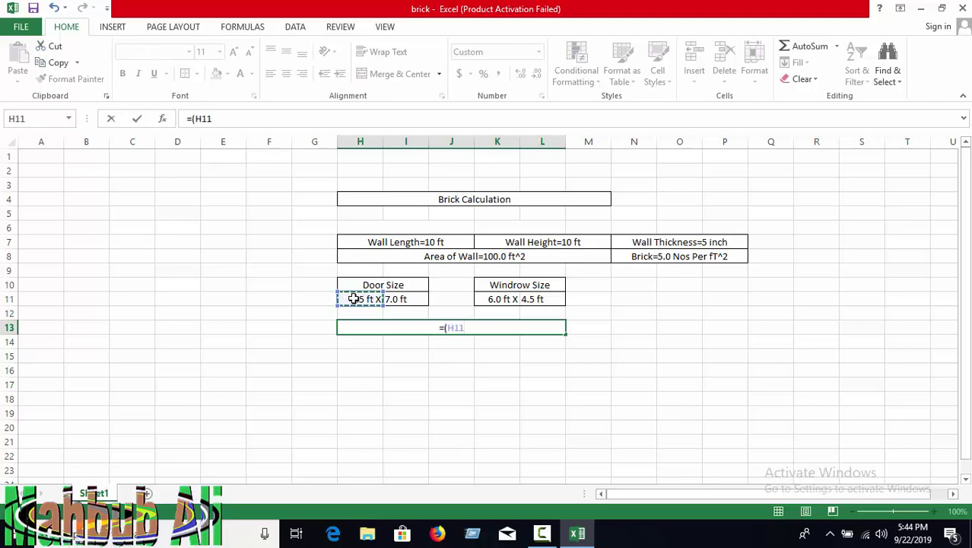
text(*)
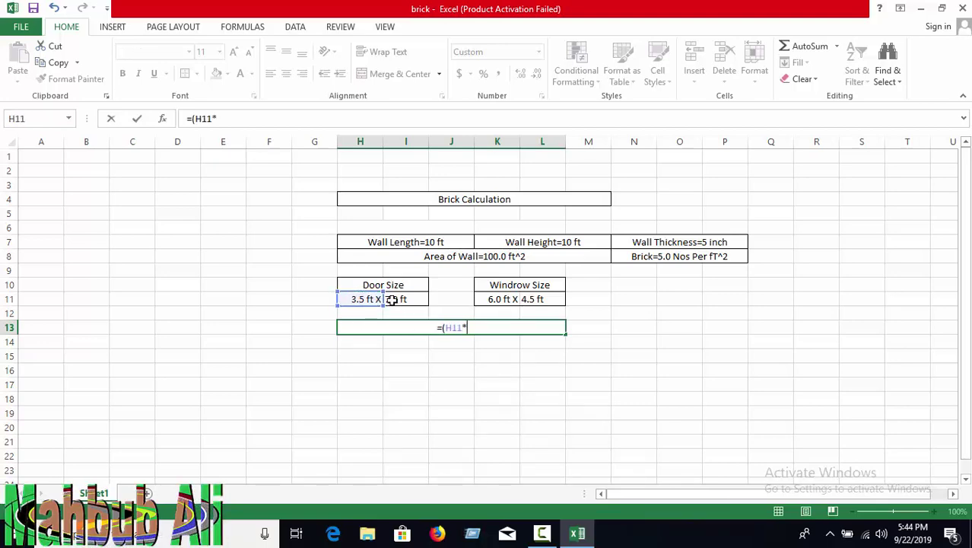
click(392, 300)
text())
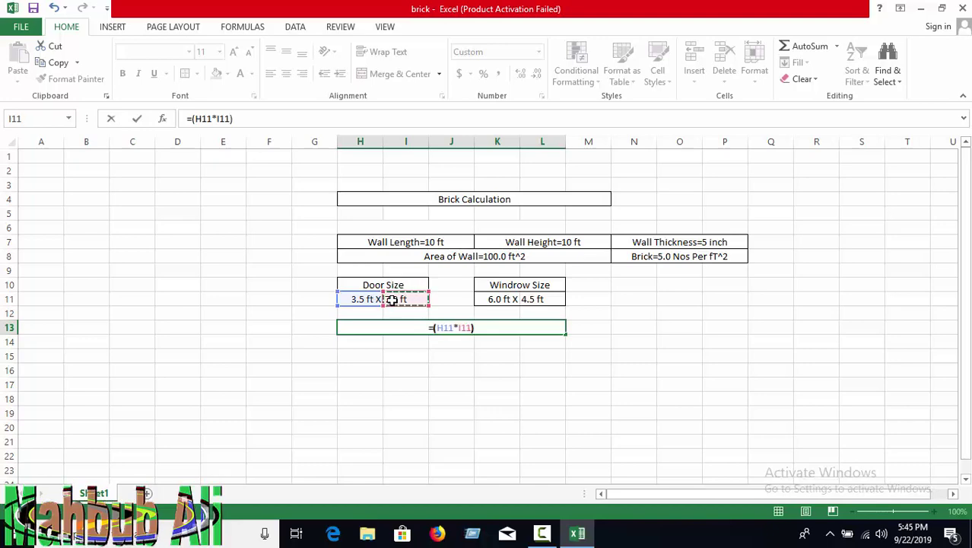
text(+)
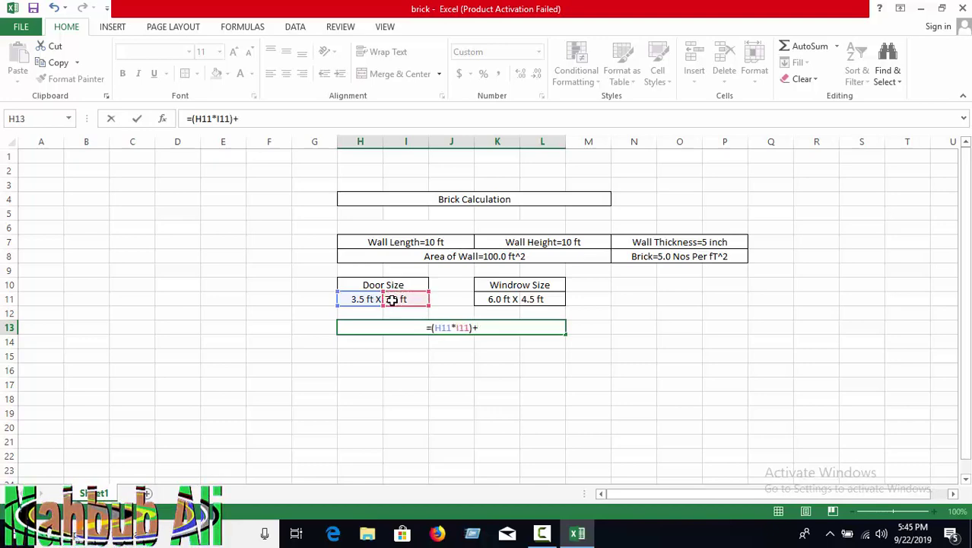
text(()
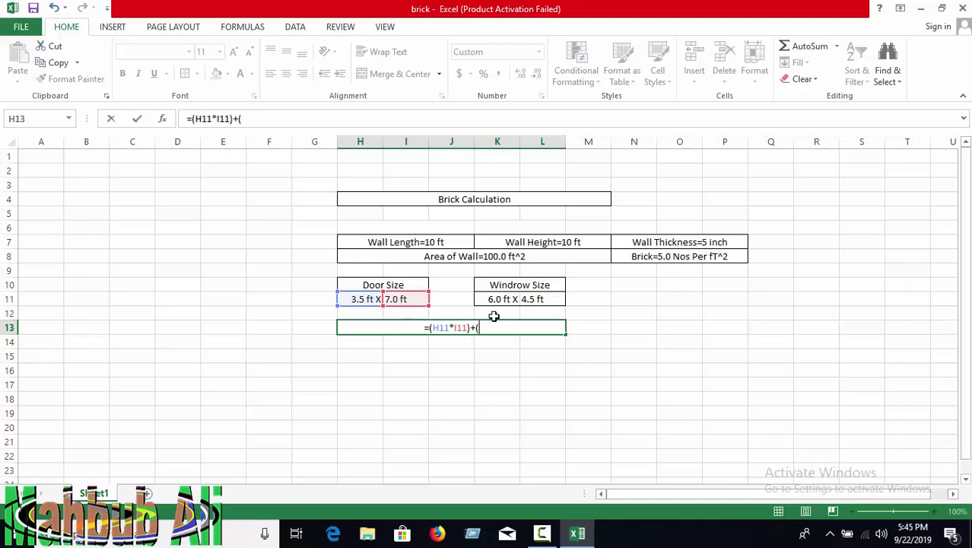
click(494, 300)
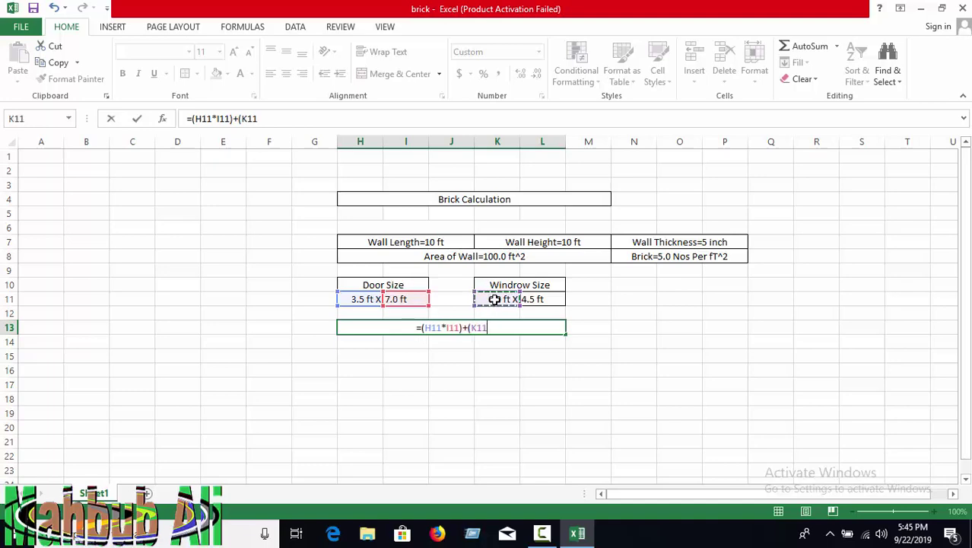
text(*)
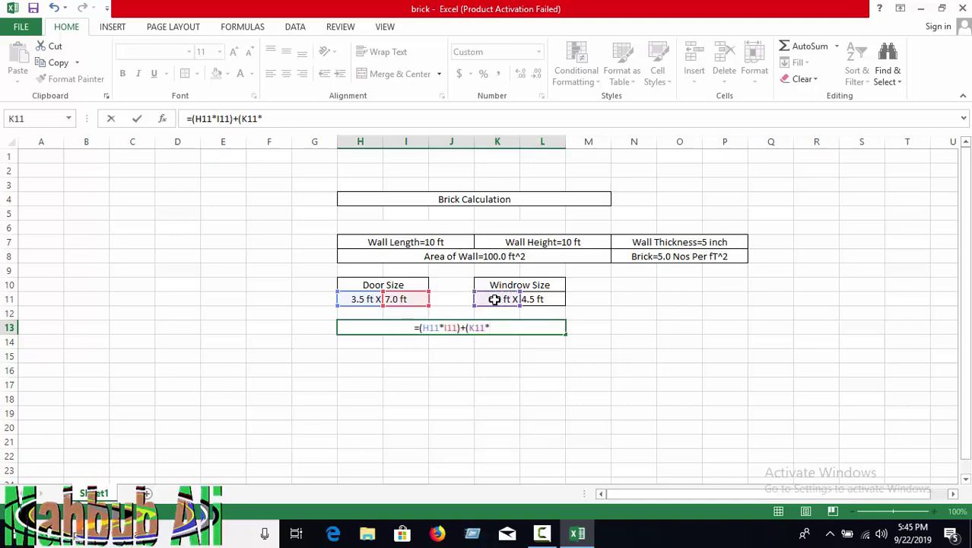
click(540, 300)
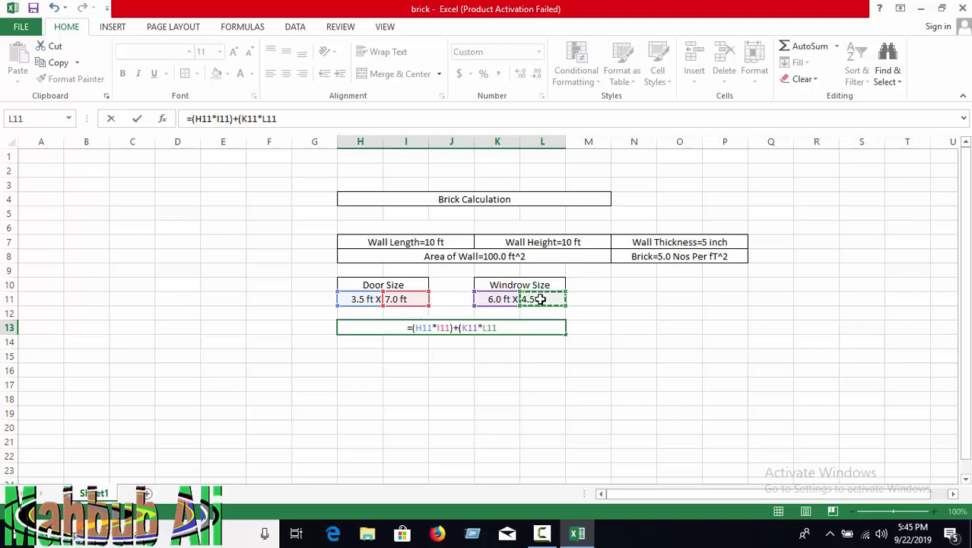
text())
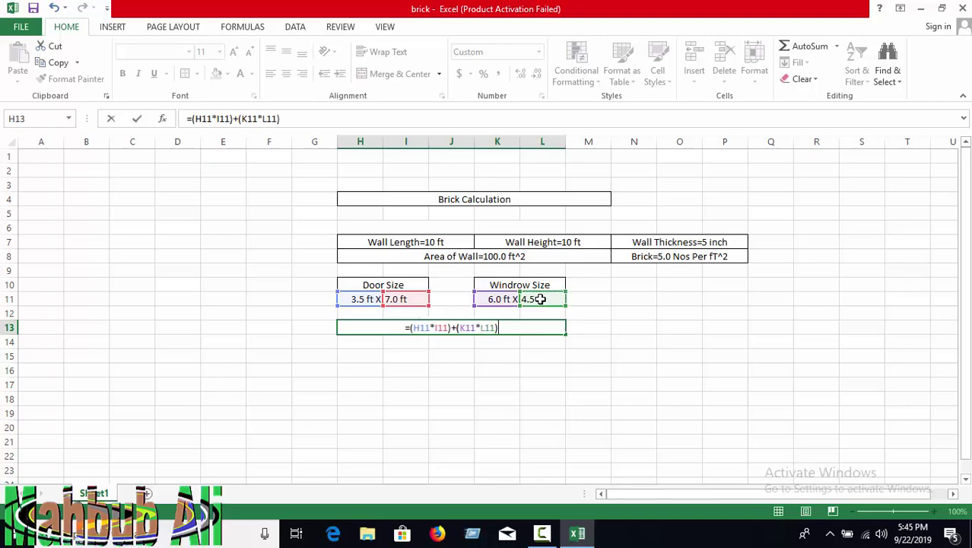
key(Return)
Replace 'Wall' with 'Door & Windrow ' in H13's custom format, showing Area of Door & Windrow =51.5 ft^2.
click(446, 328)
right_click(447, 328)
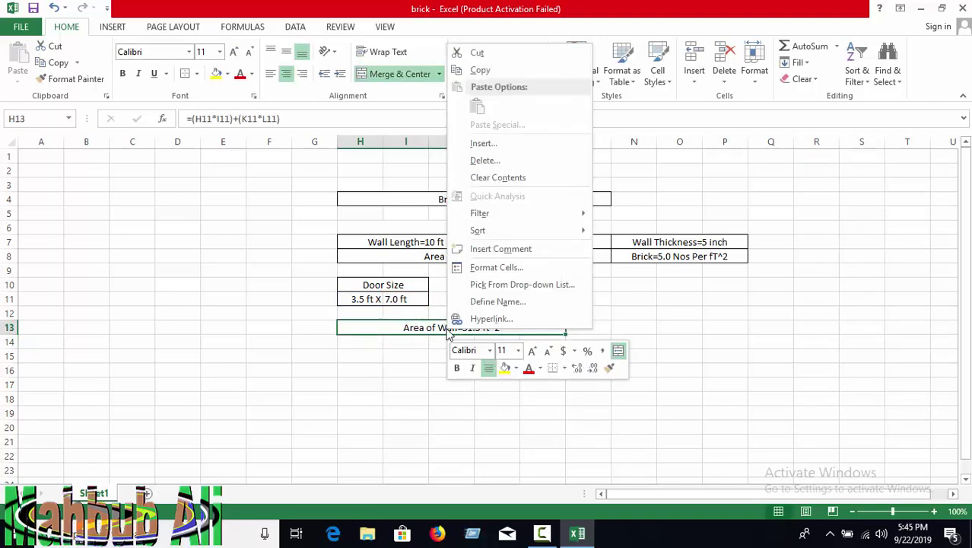
click(487, 267)
drag(449, 195, 432, 195)
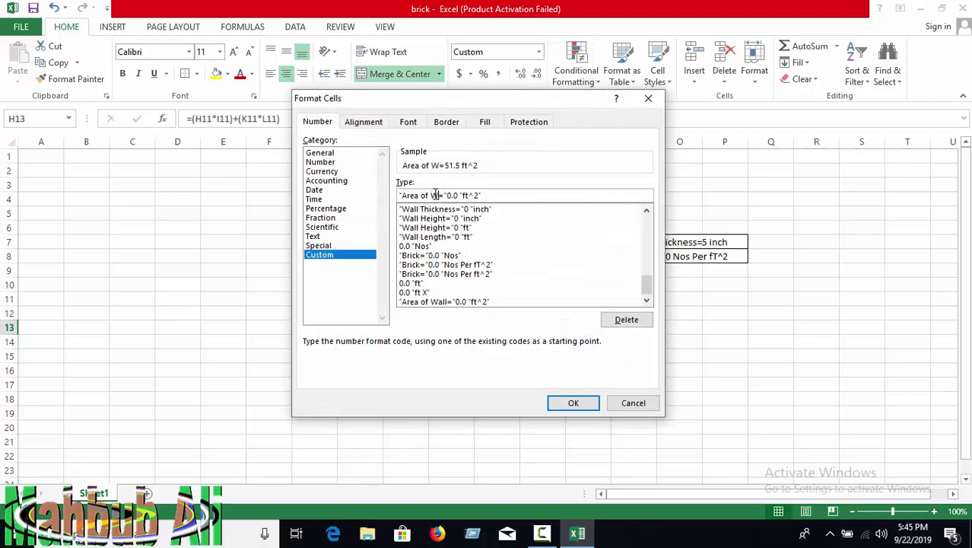
key(BackSpace)
text(B)
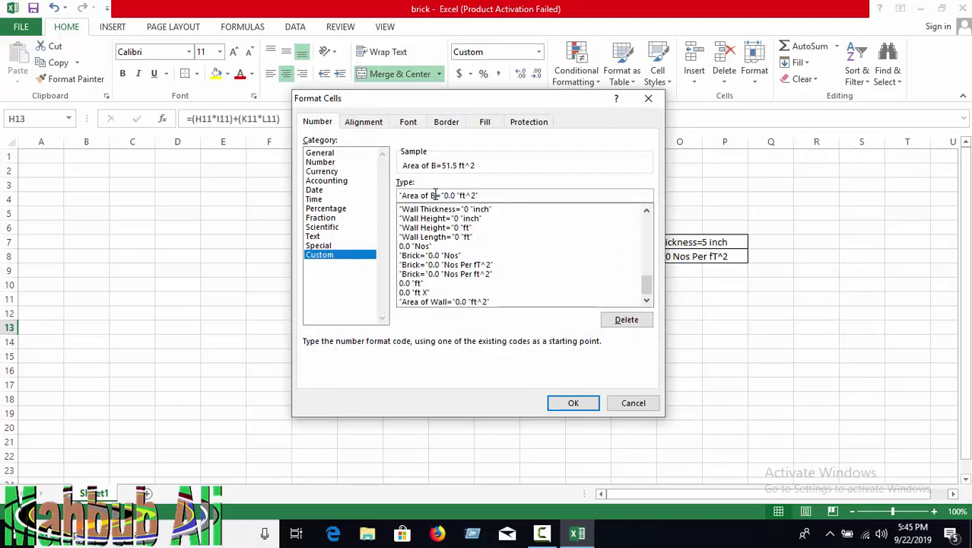
key(BackSpace)
text(D)
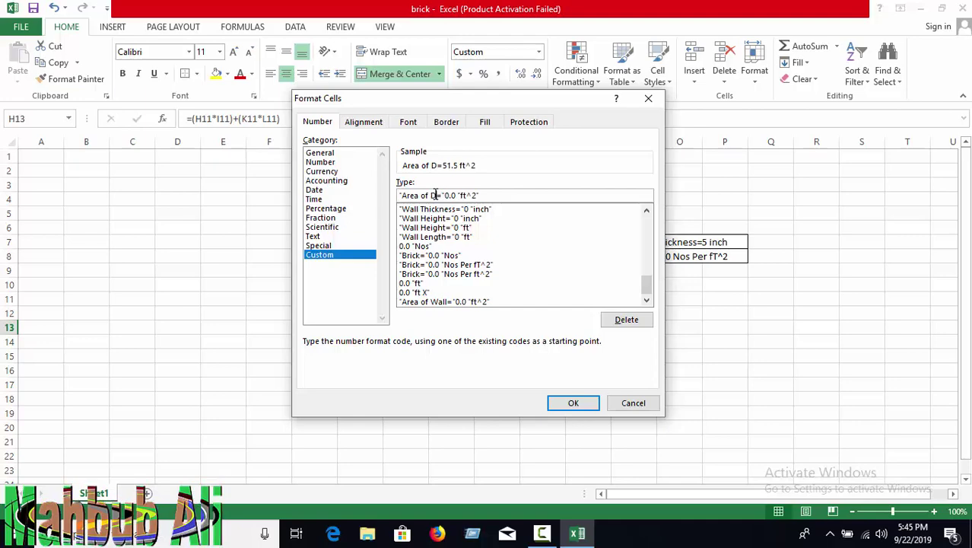
text(oor & )
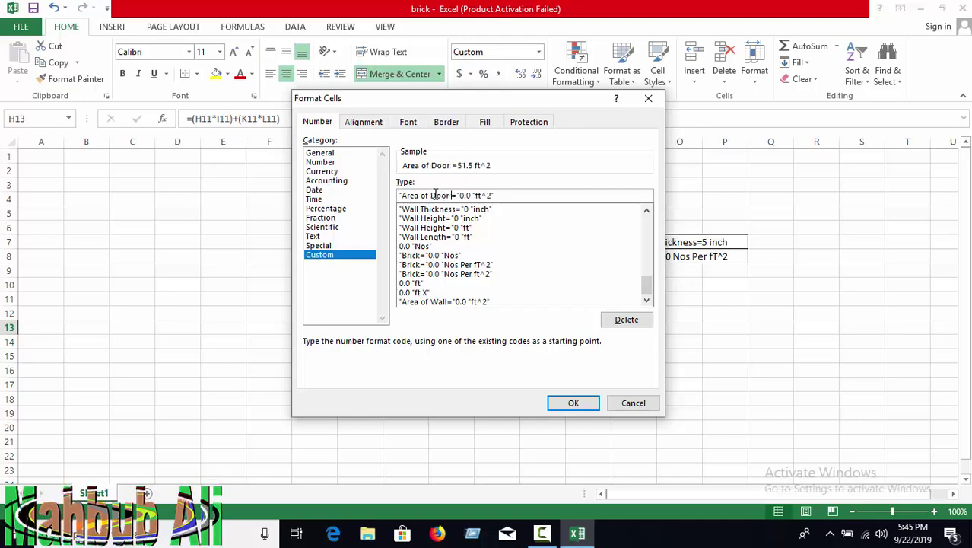
text(W)
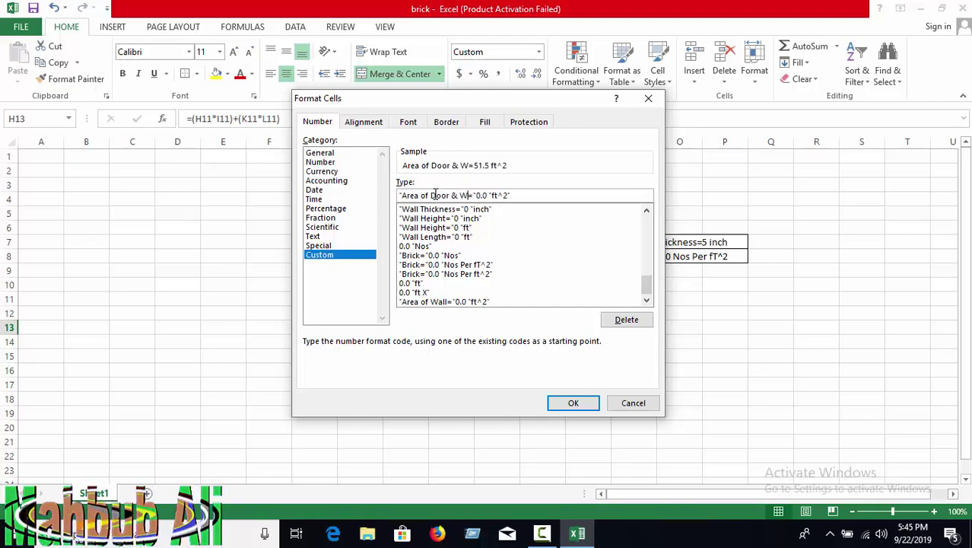
text(ind)
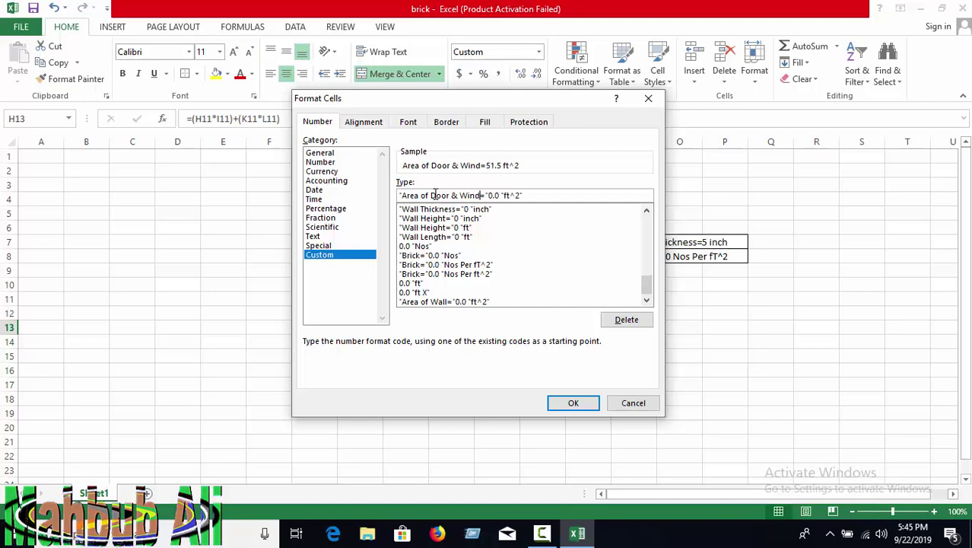
text(row)
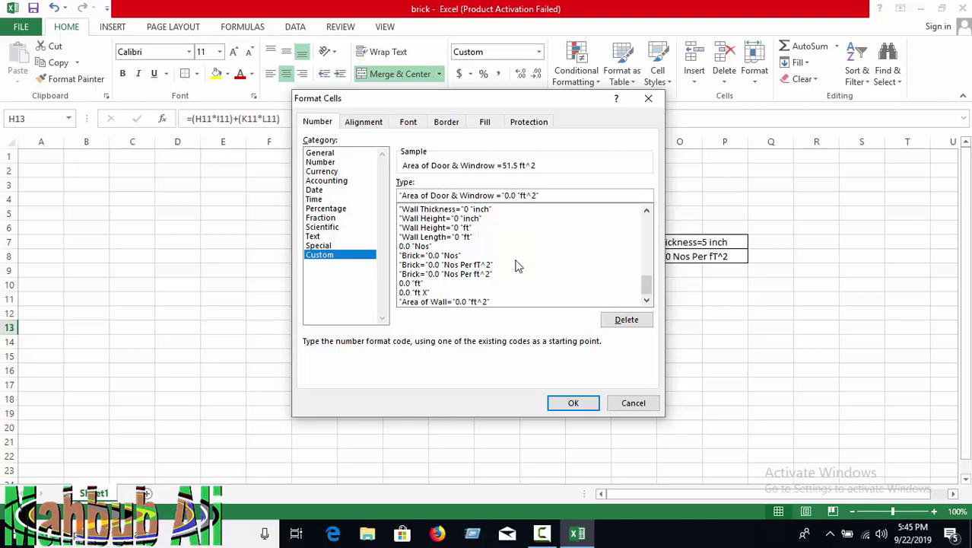
click(593, 403)
Check H13's formula, then merge N10 through P10 into one centred cell.
click(763, 396)
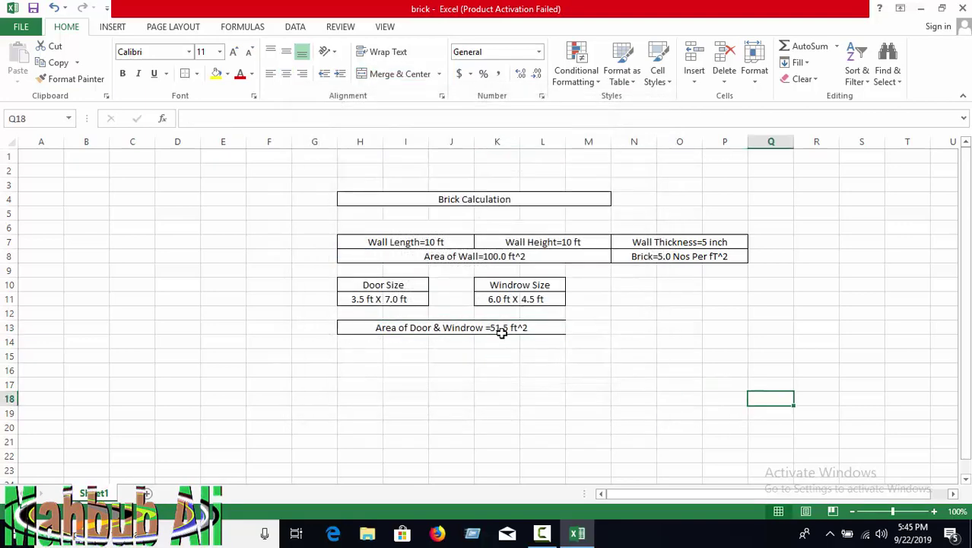
click(590, 311)
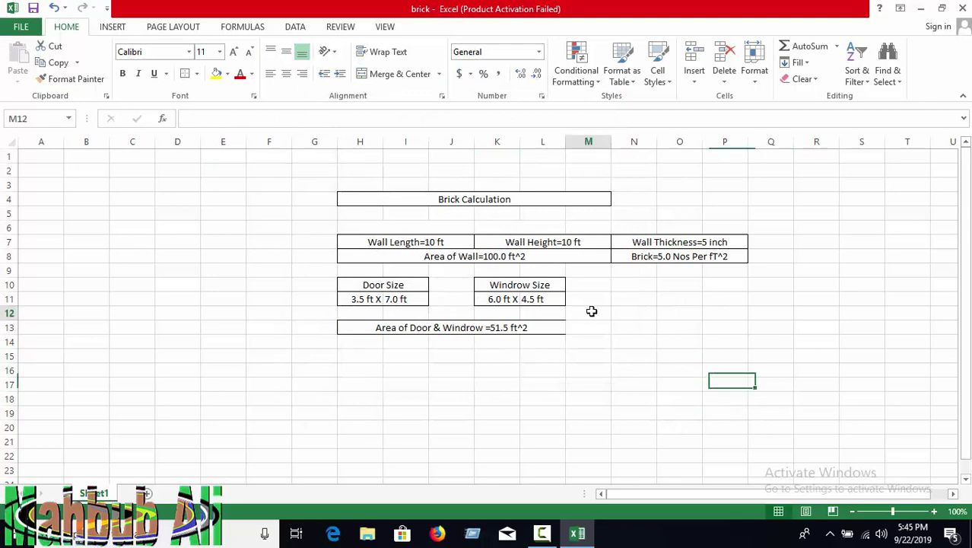
click(510, 327)
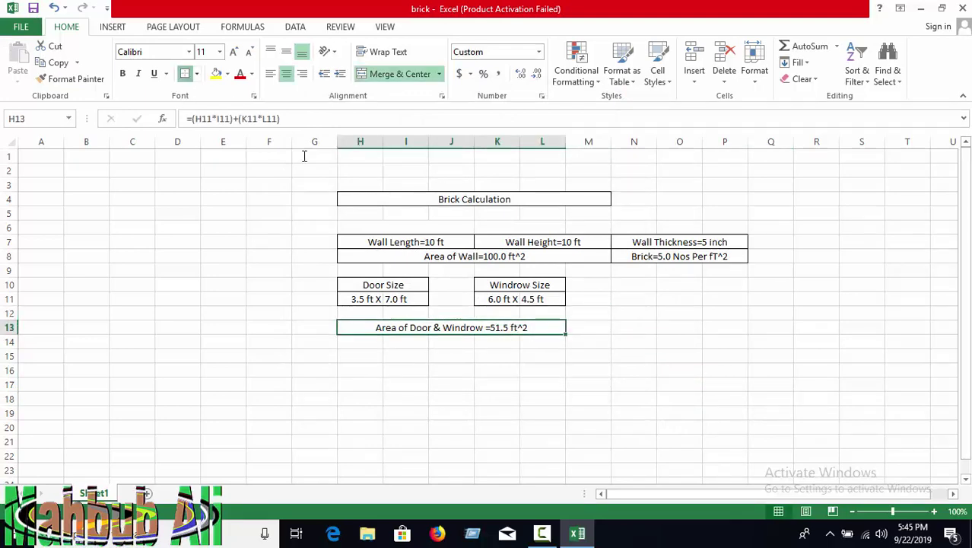
click(681, 372)
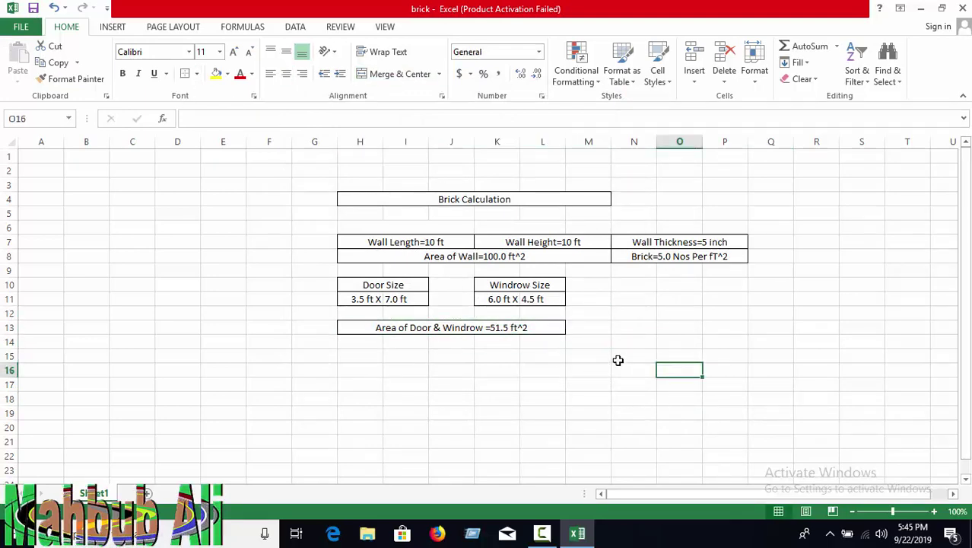
click(461, 336)
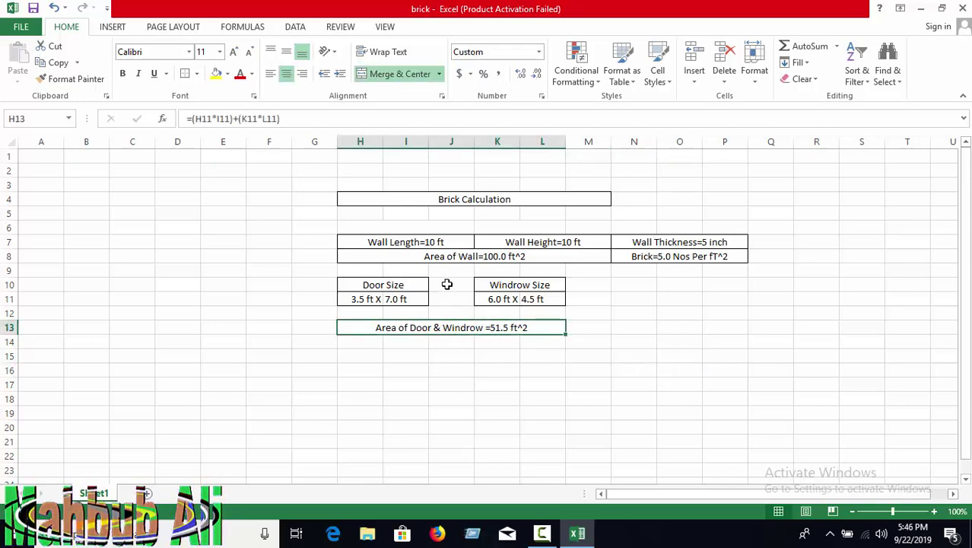
click(648, 286)
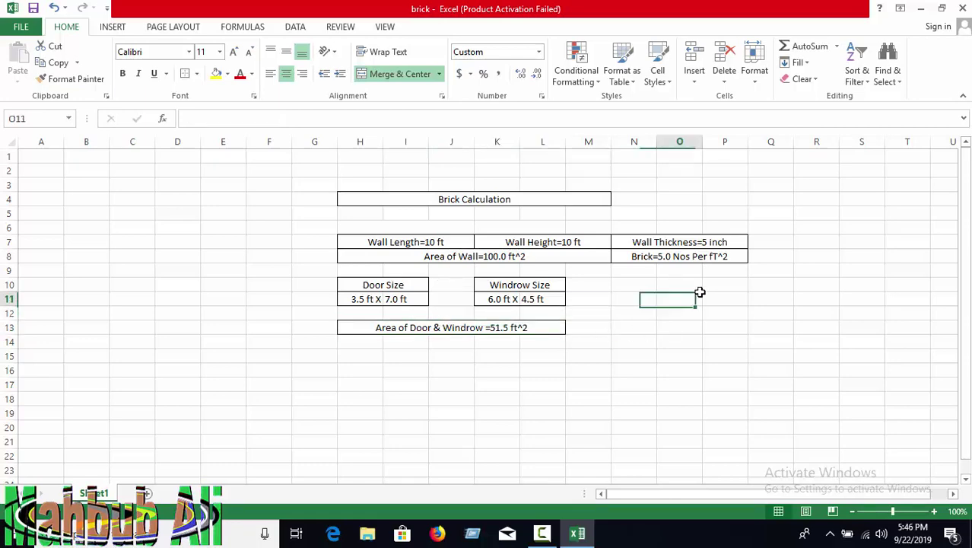
drag(715, 285, 643, 285)
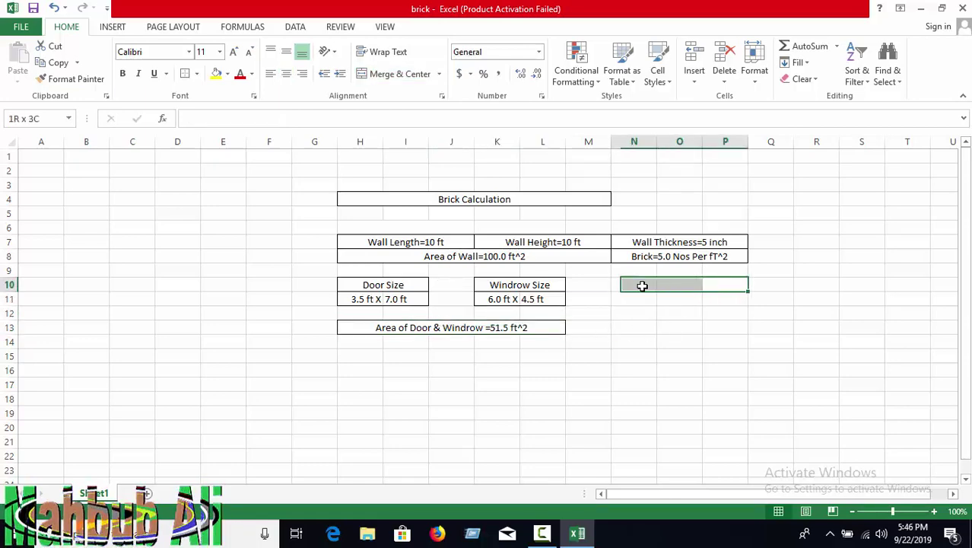
click(396, 73)
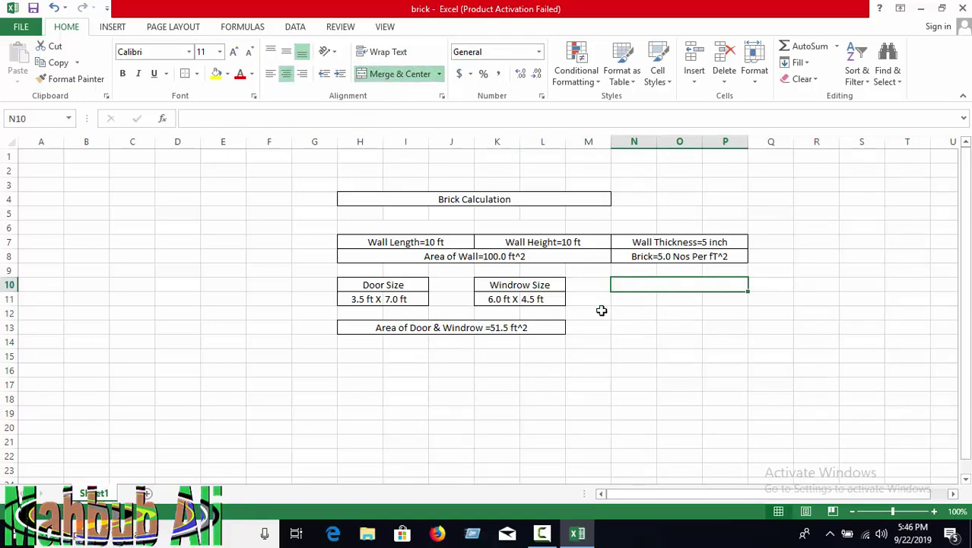
Enter =H8-H13 in N10 to get the net wall area of 48.5.
text(=)
click(518, 257)
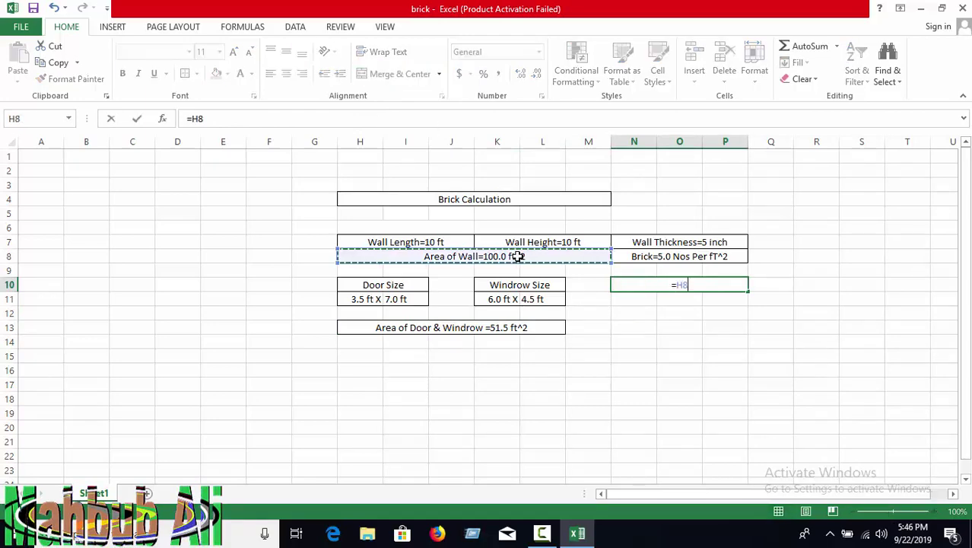
text(-)
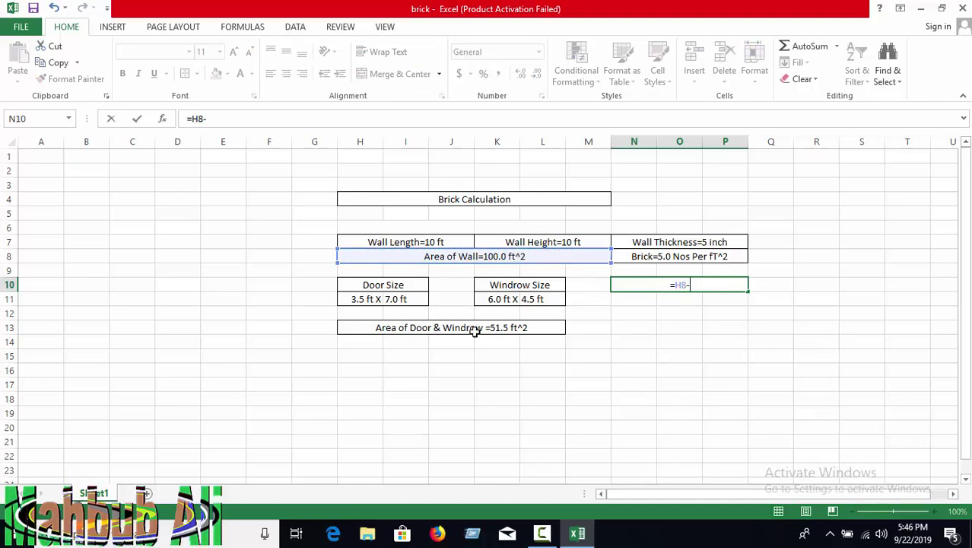
click(475, 328)
key(Return)
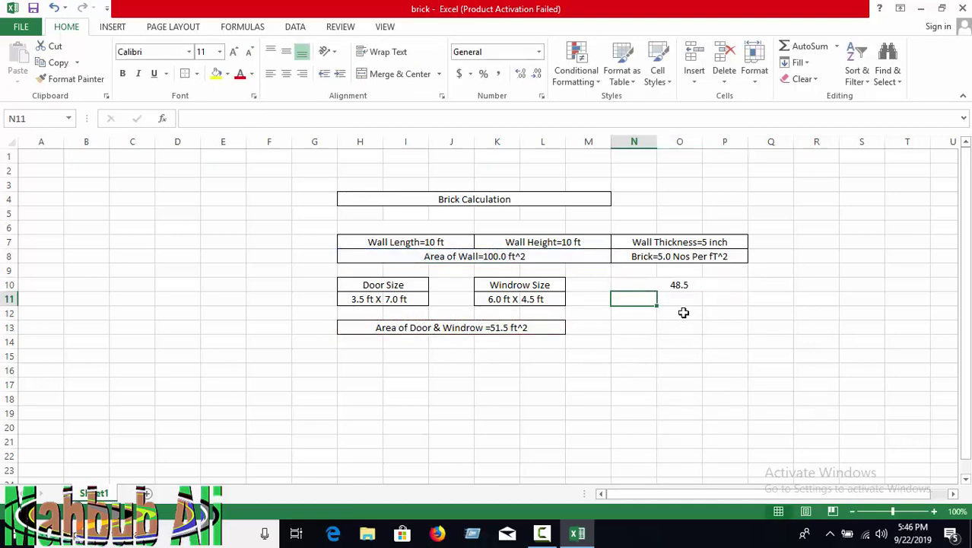
click(681, 287)
Copy H8's bordered label format onto N10 with Format Painter.
right_click(681, 287)
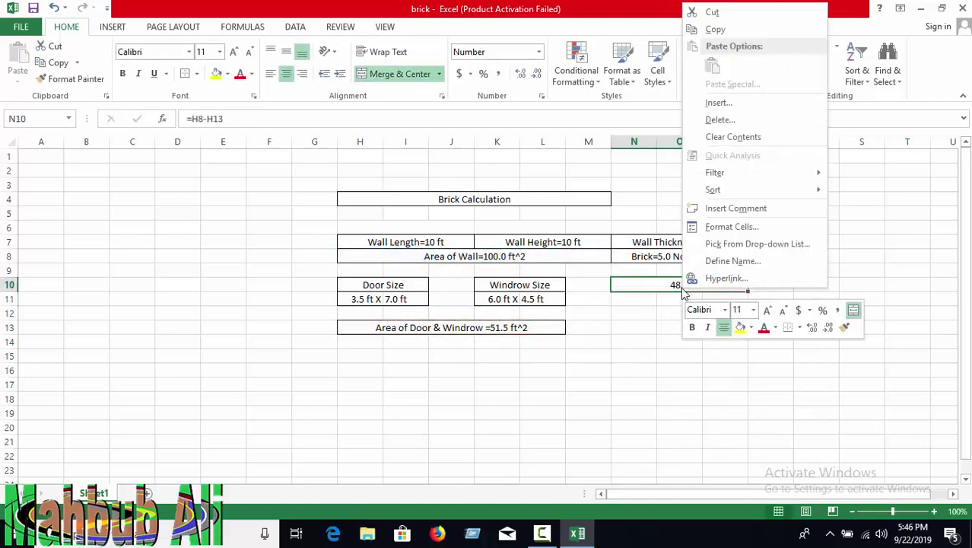
click(620, 331)
click(503, 255)
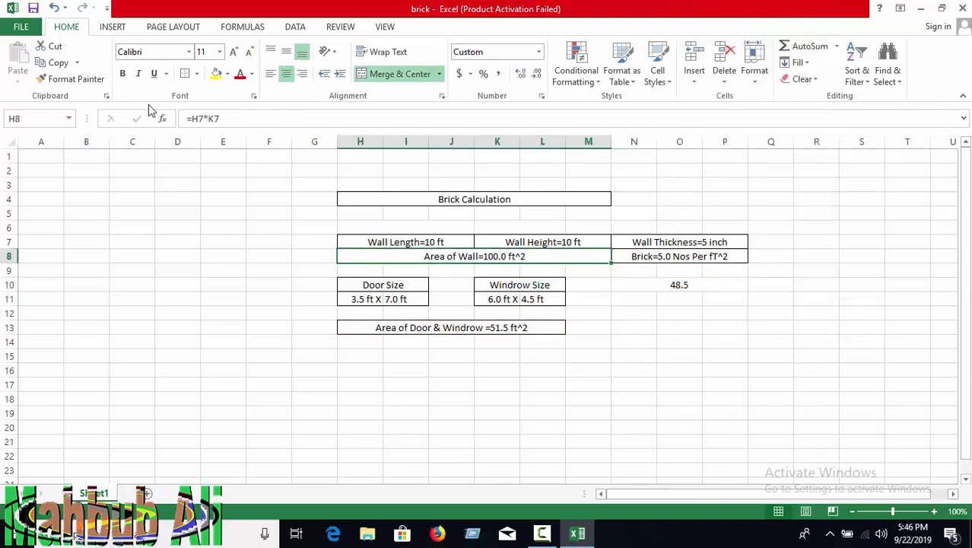
click(67, 80)
click(660, 288)
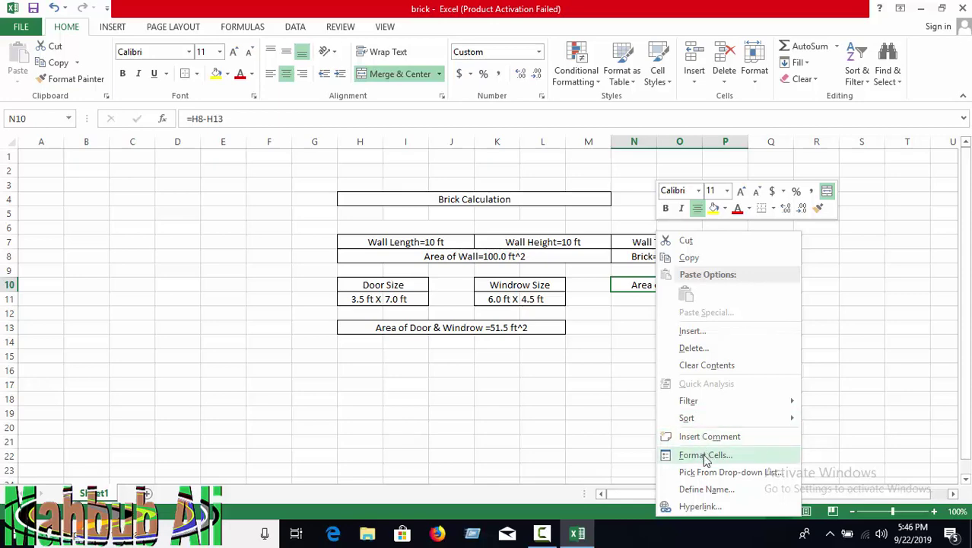
Edit N10's custom format label to 'Actual Area of Wall =' so it shows 48.5 ft^2.
click(677, 454)
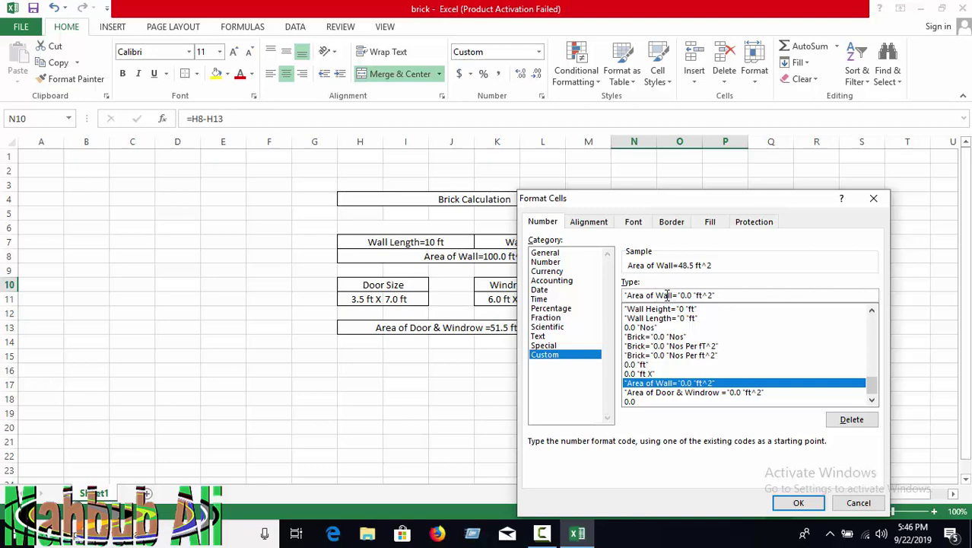
drag(668, 295, 634, 295)
text(c)
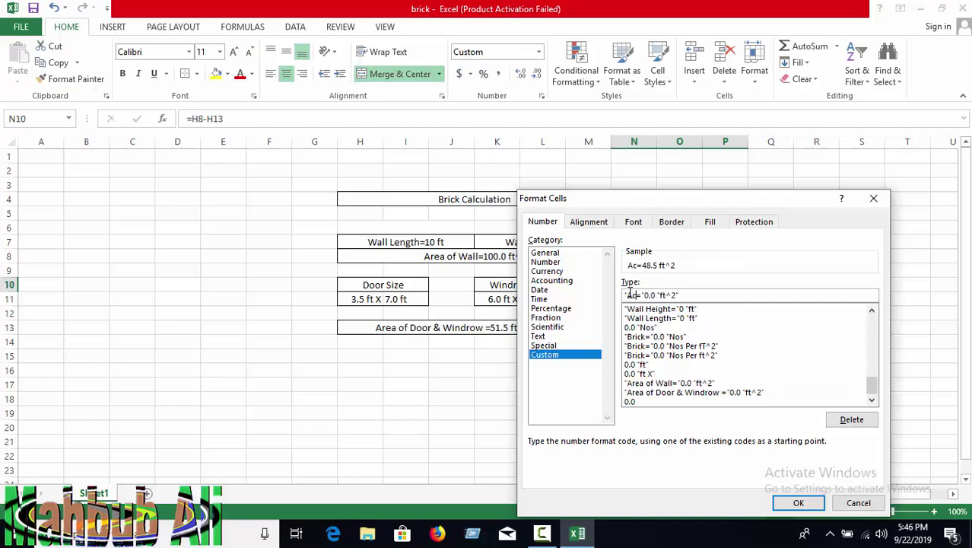
text(tual )
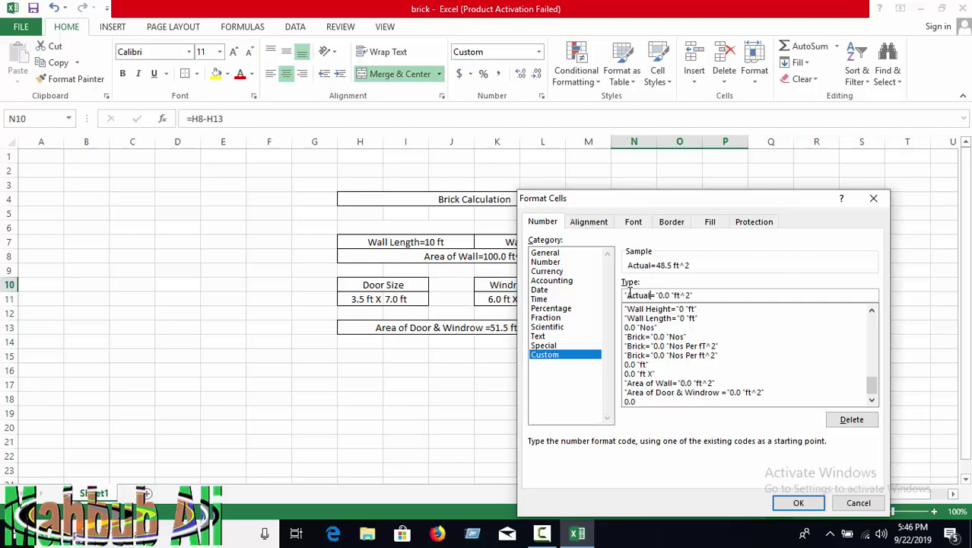
text(Wal)
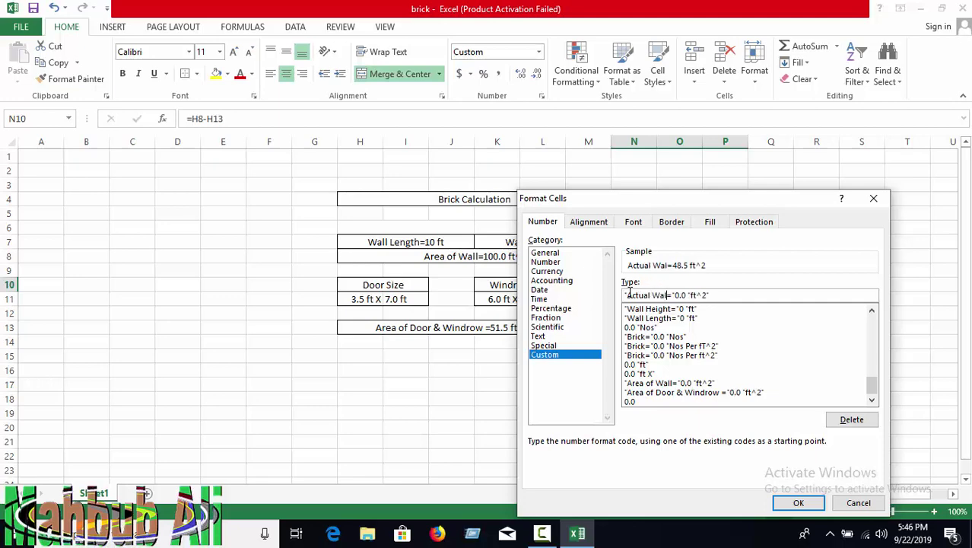
text(l )
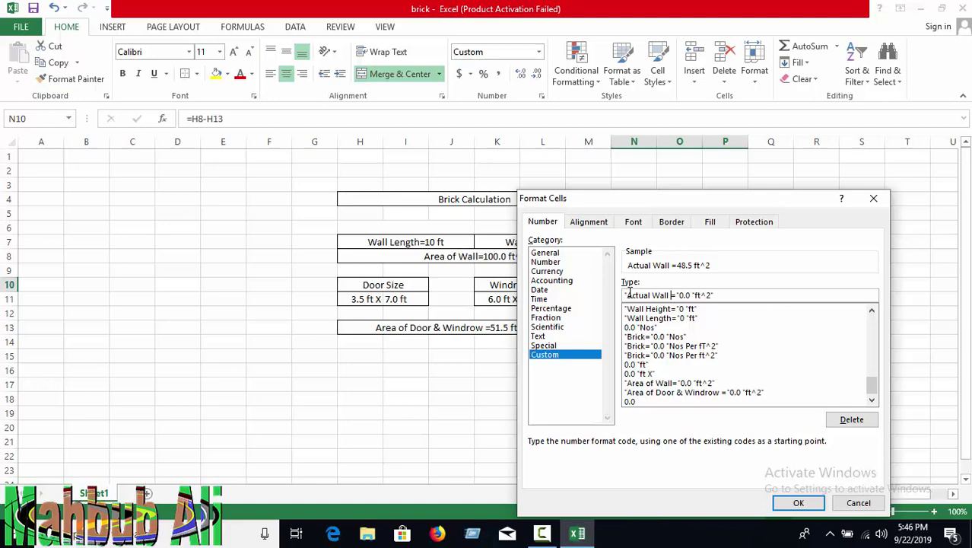
text(Area)
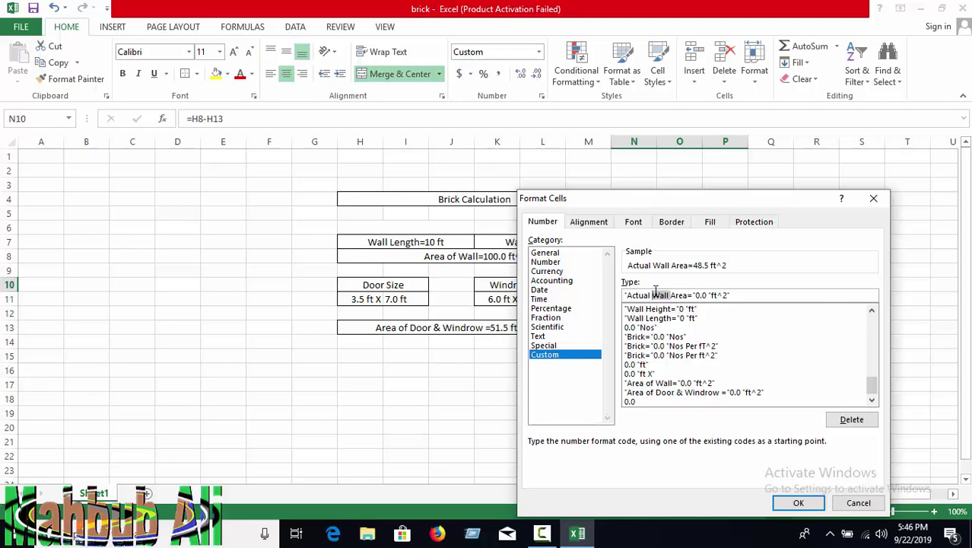
key(BackSpace)
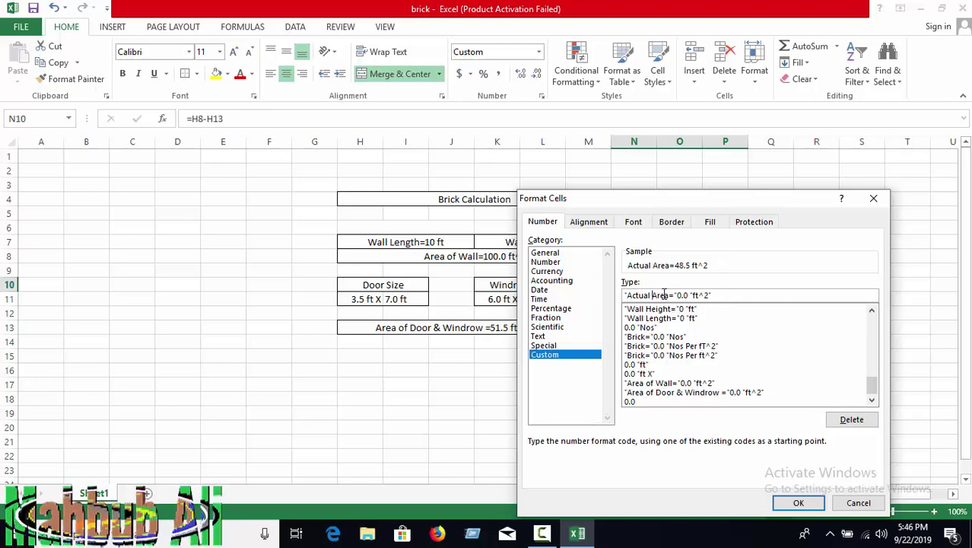
text(o)
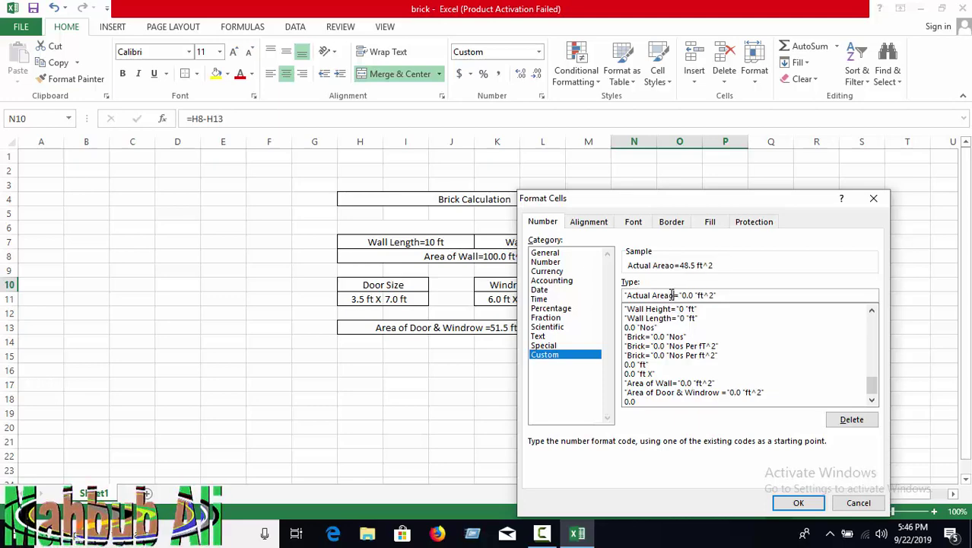
text(f Wall)
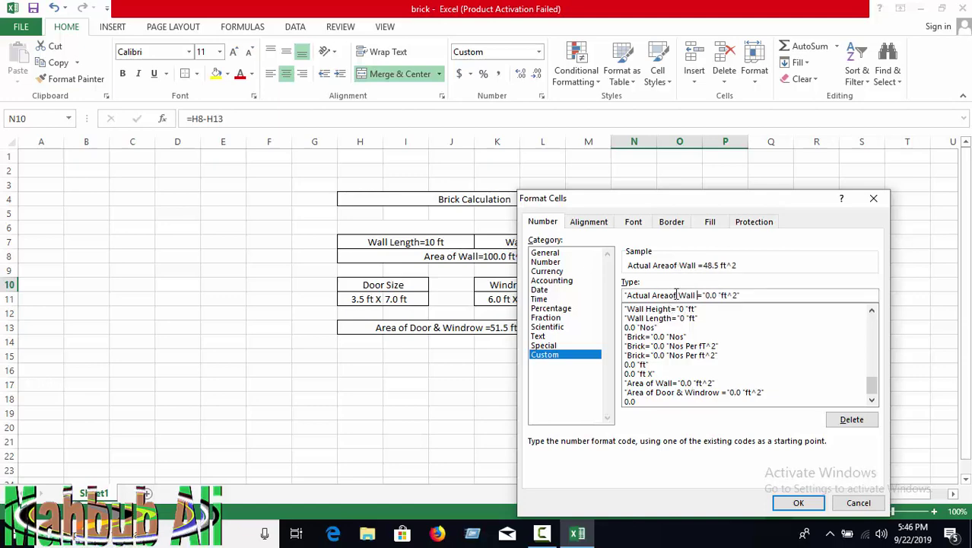
click(671, 296)
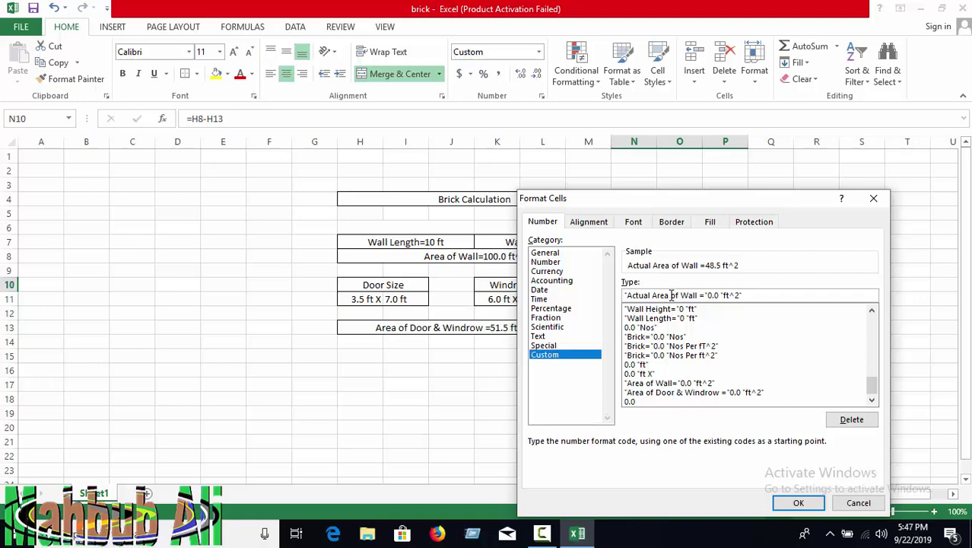
click(799, 502)
Merge cells N11 through P11 into one centred cell.
click(653, 441)
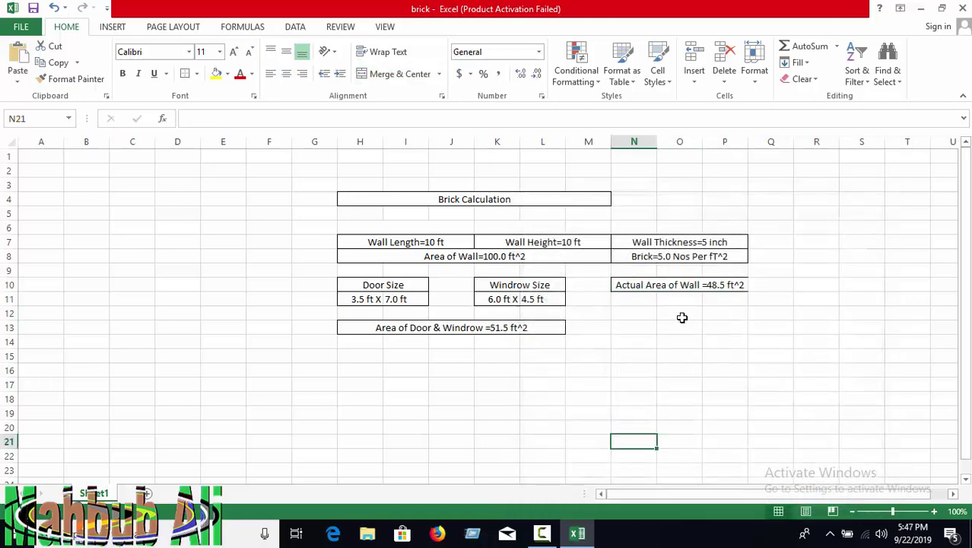
click(662, 256)
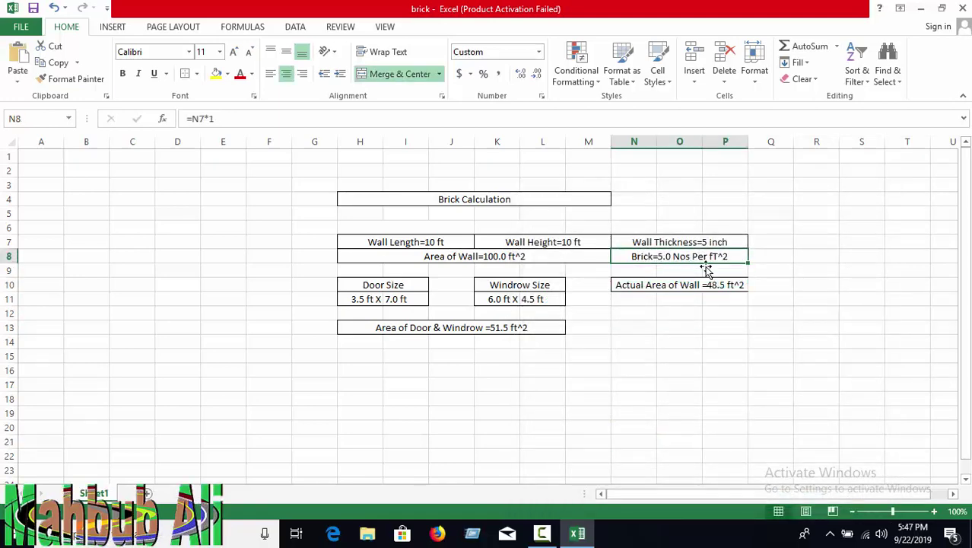
click(685, 287)
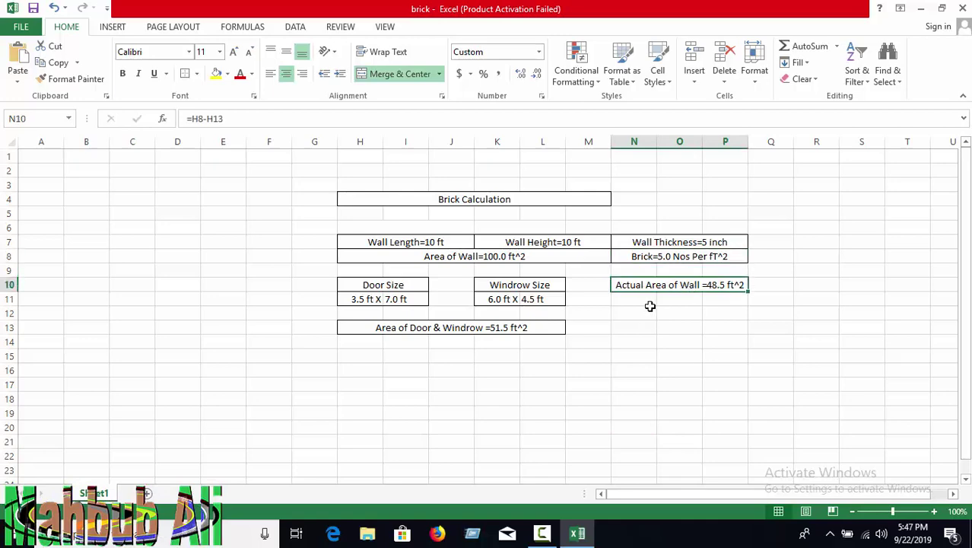
drag(642, 303, 741, 300)
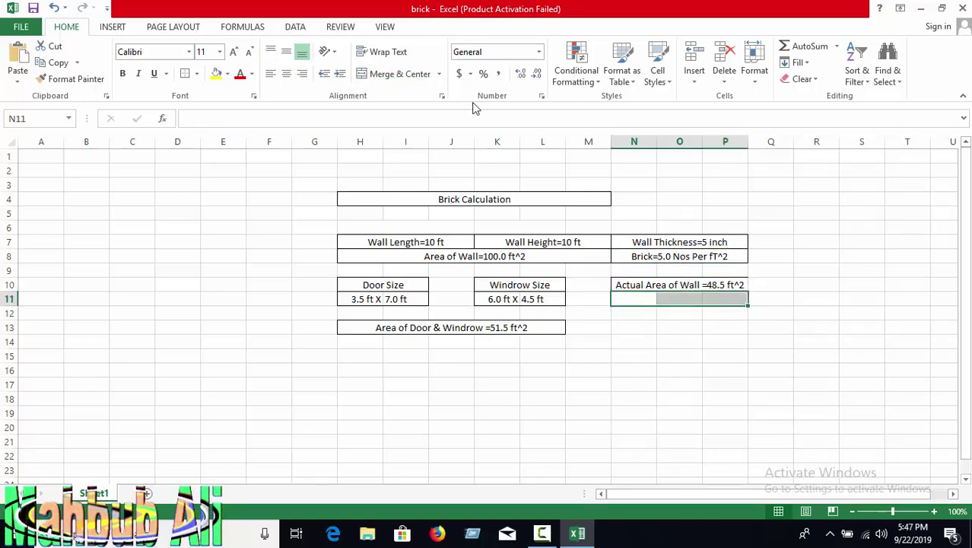
click(385, 76)
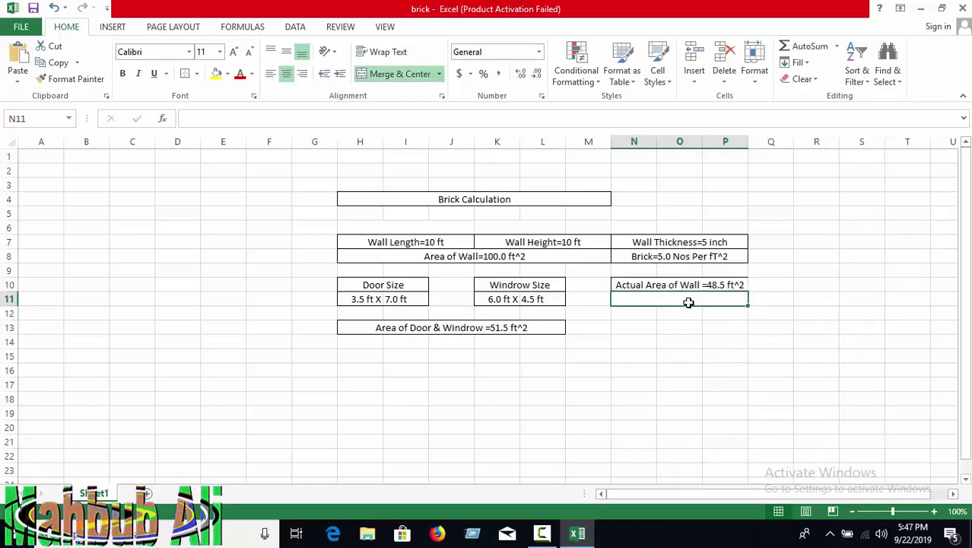
Enter =N10*N8 in N11 for 242.5 bricks and open its Format Cells dialog.
text(=)
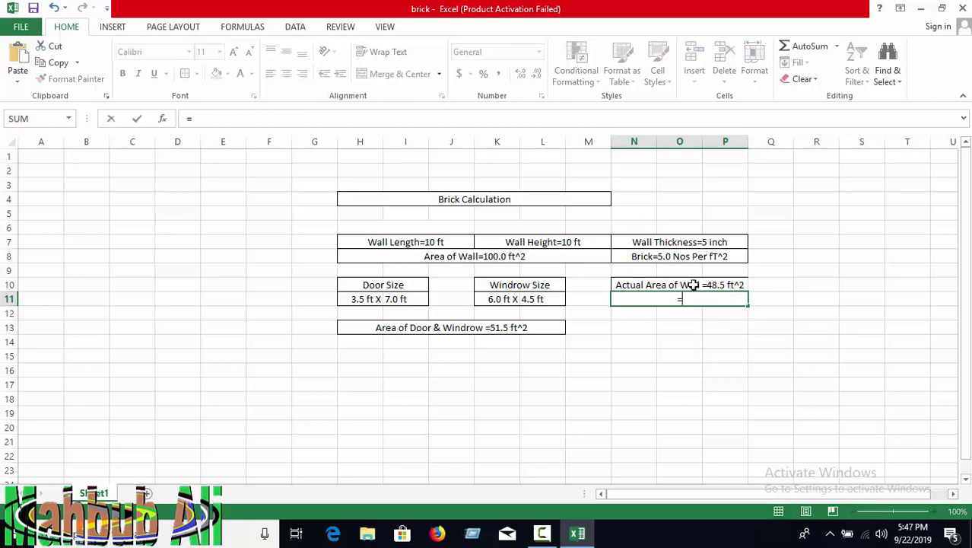
click(694, 284)
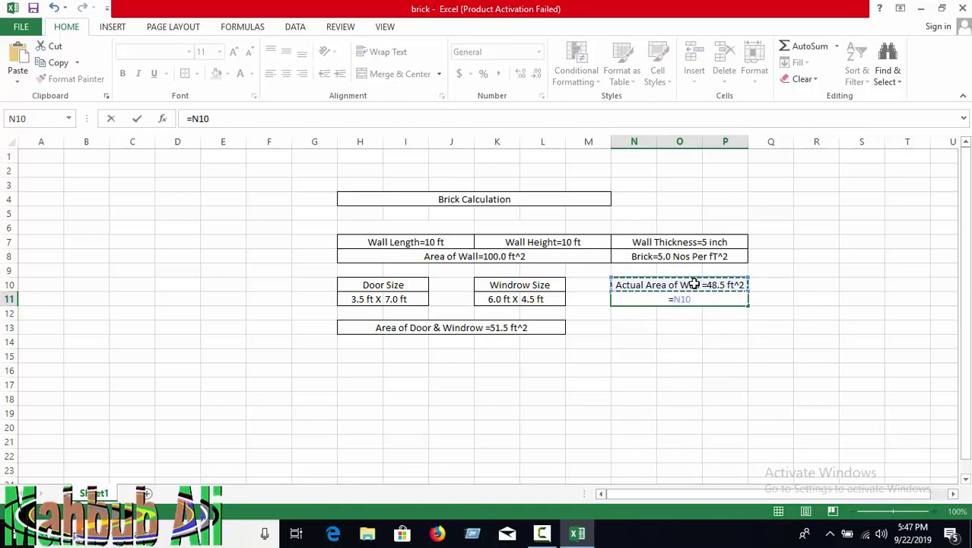
text(*)
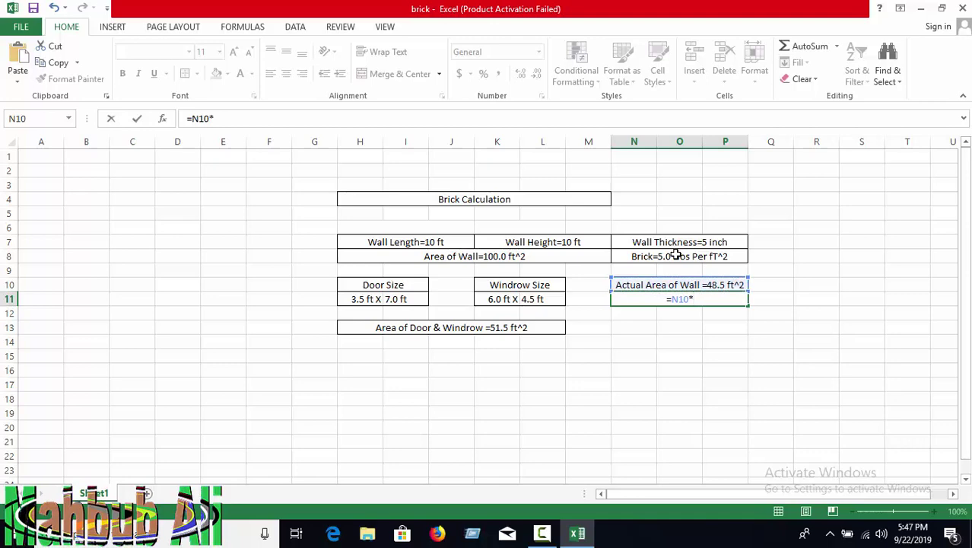
click(677, 256)
key(Return)
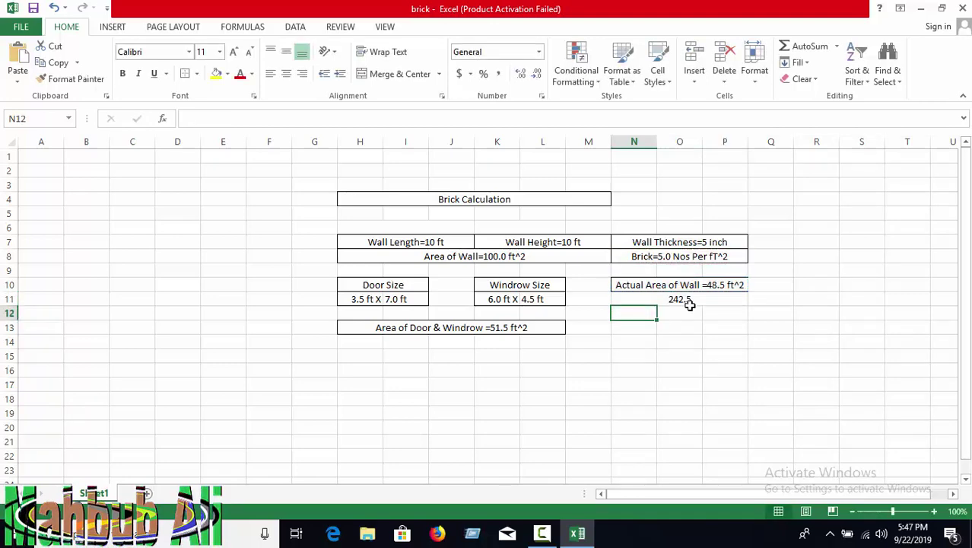
click(688, 304)
right_click(689, 300)
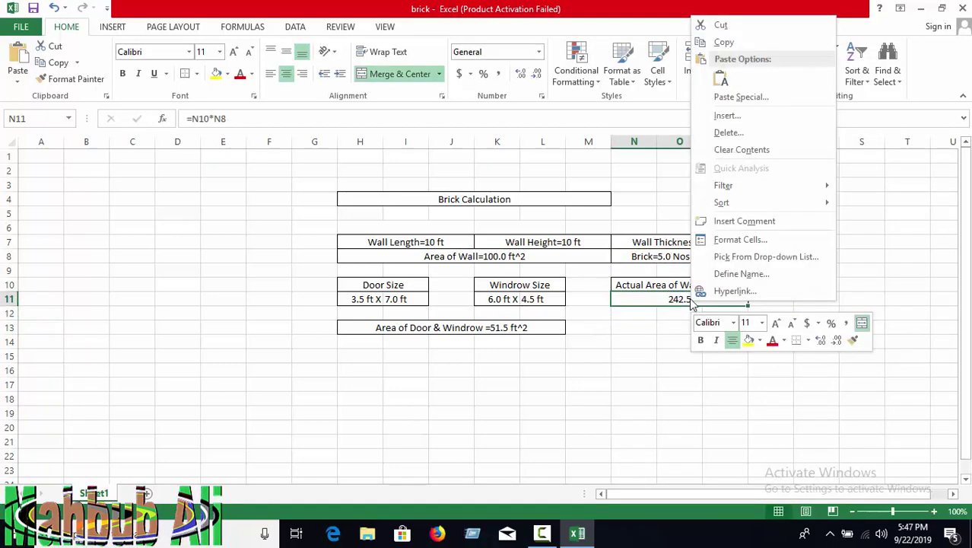
click(722, 243)
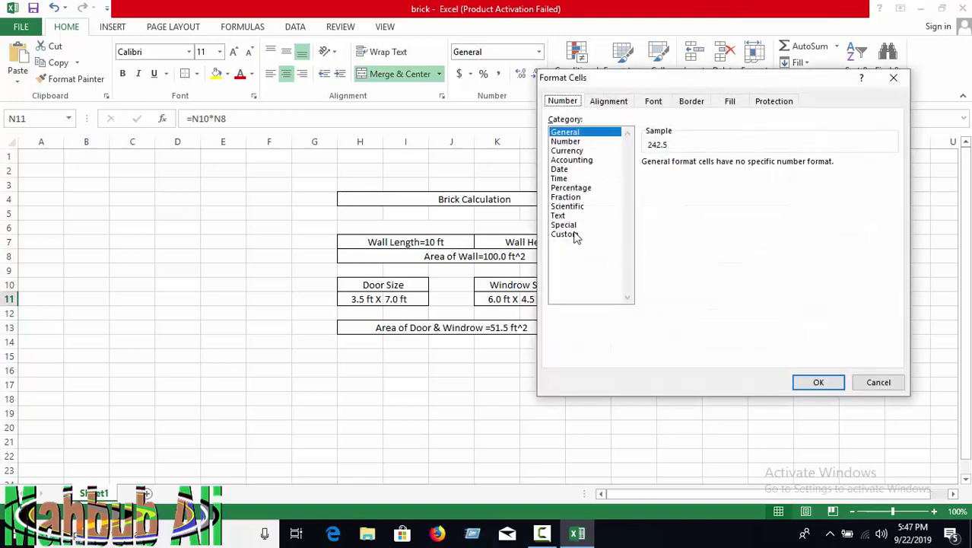
Give N11 the custom format "Brick Required="0.0 "Nos" to show Brick Required=242.5 Nos.
click(576, 233)
click(659, 207)
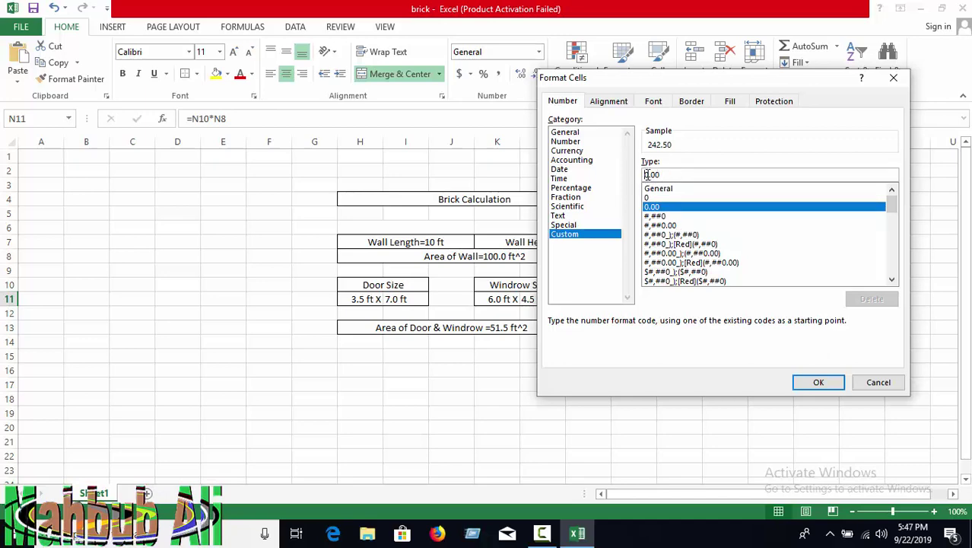
click(647, 174)
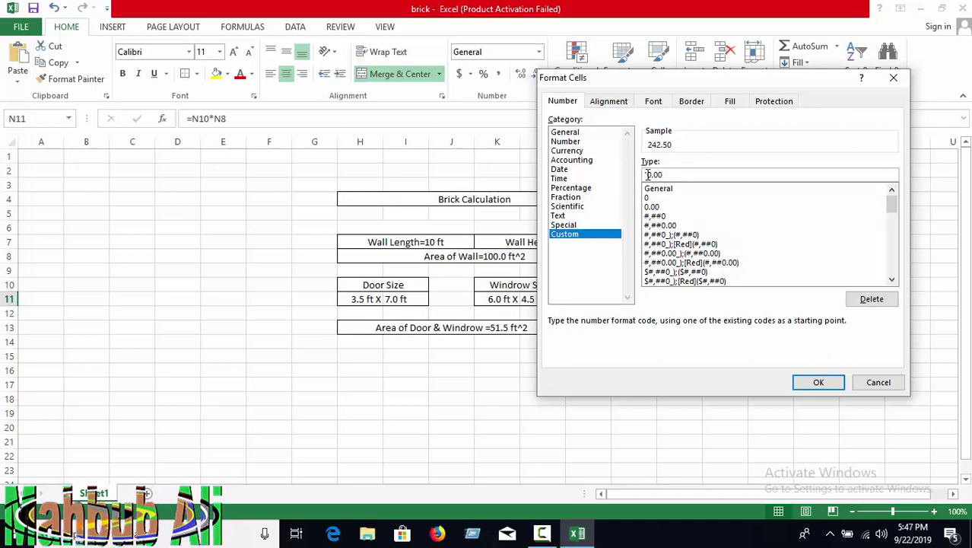
text("Brick)
text( Req)
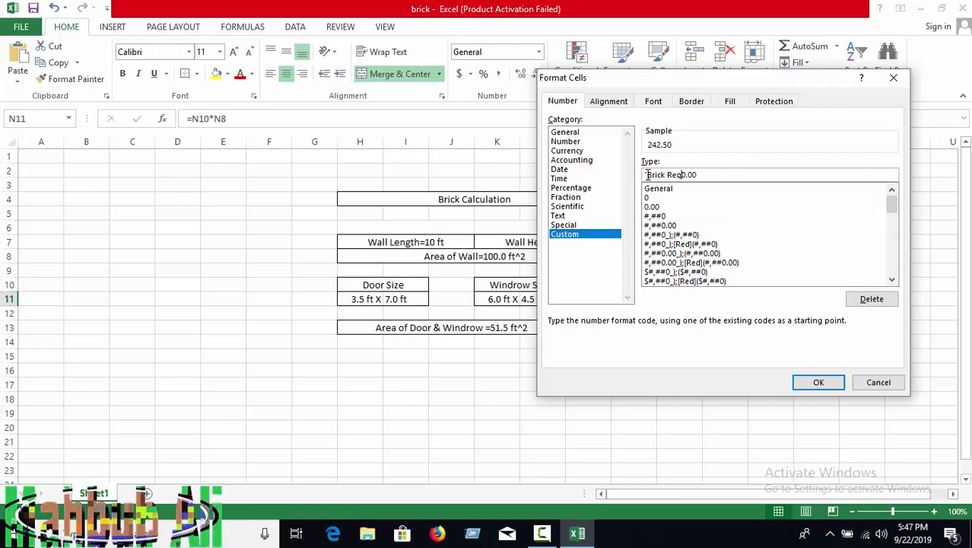
text(uired)
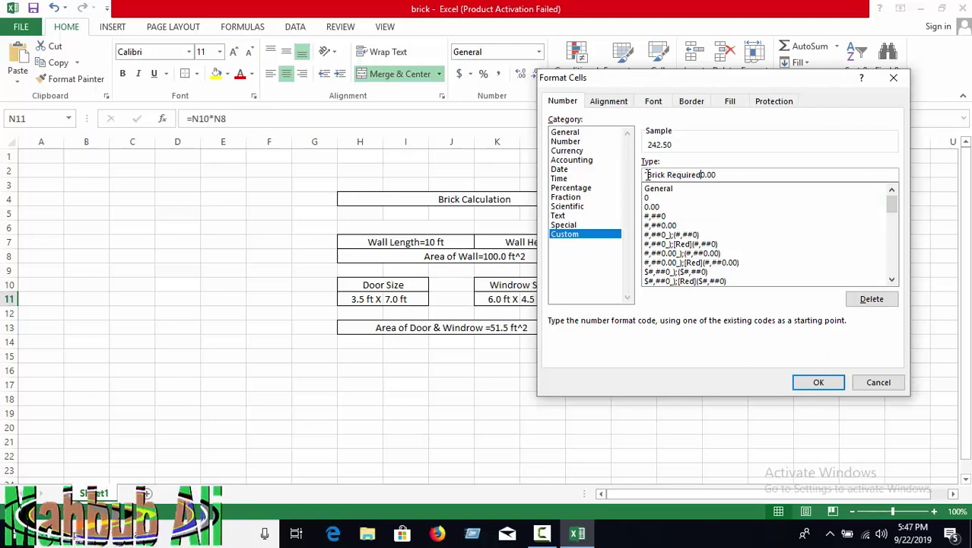
text(=)
text(")
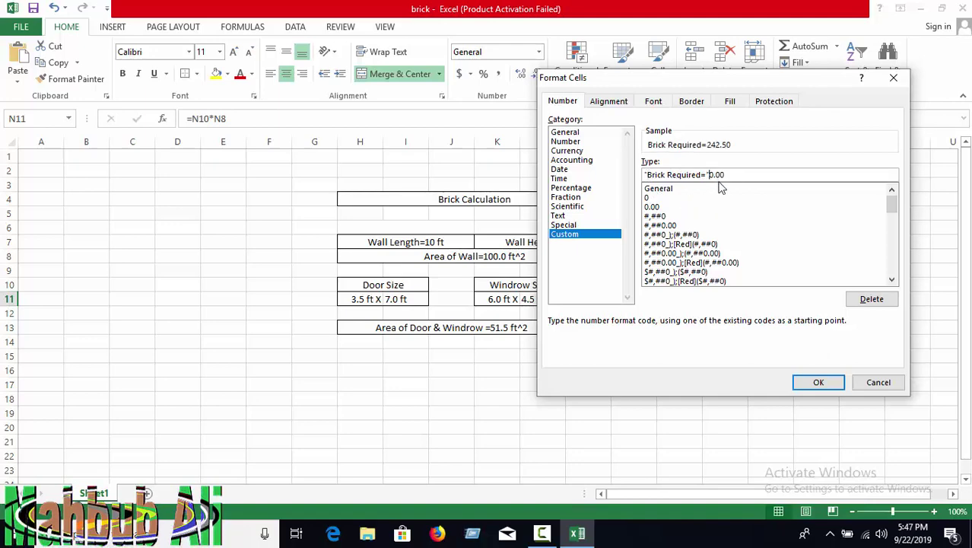
click(739, 175)
key(BackSpace)
text("No)
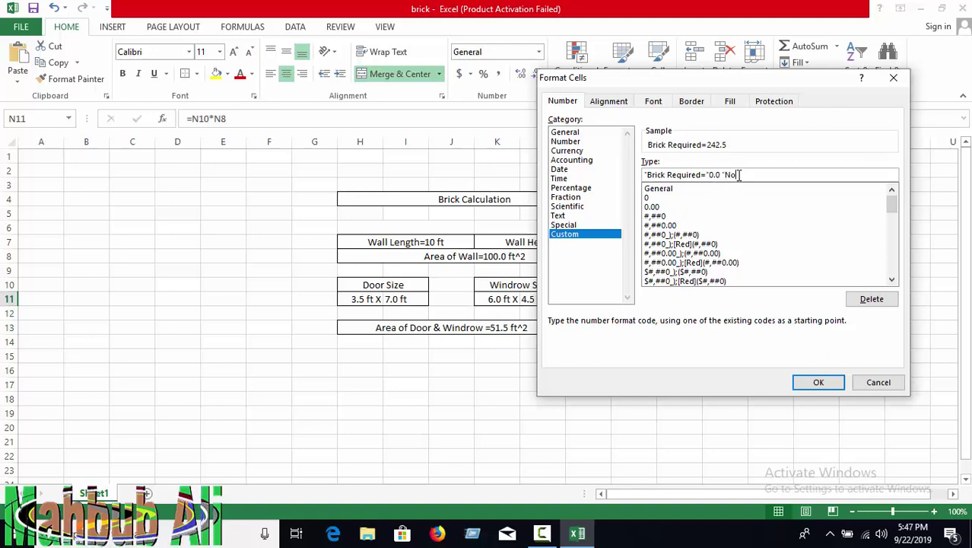
text(s)
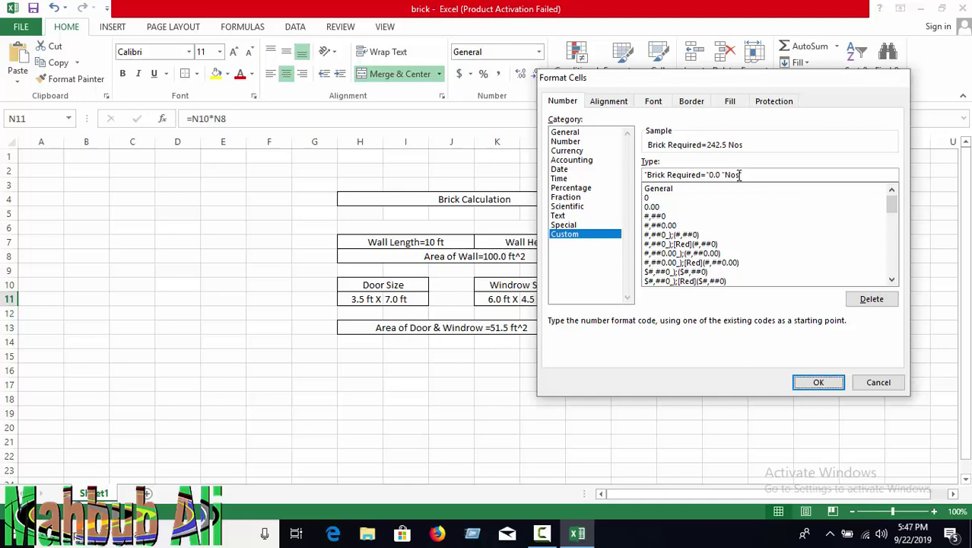
key(Return)
Try a wall thickness of 10 in N7, check Brick Required, then return it to 5.
click(697, 244)
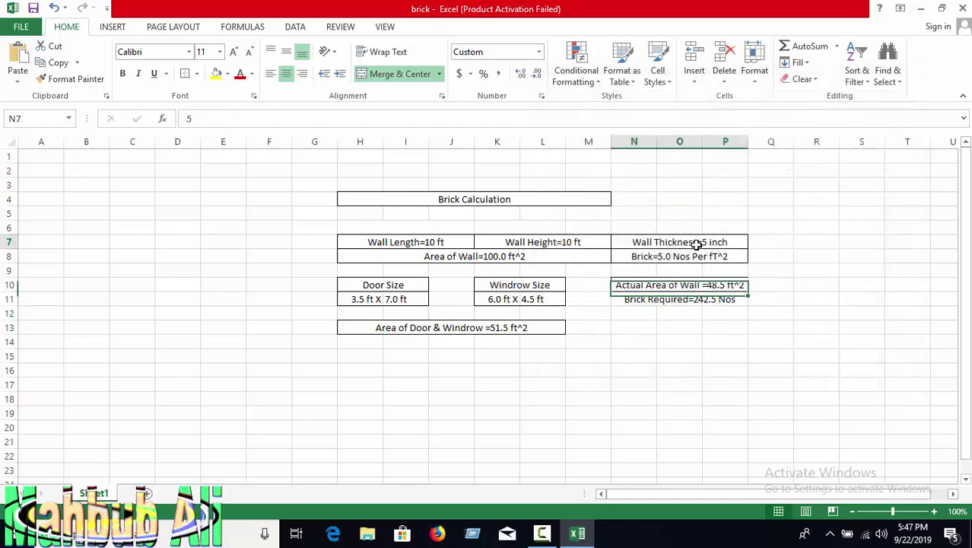
text(10)
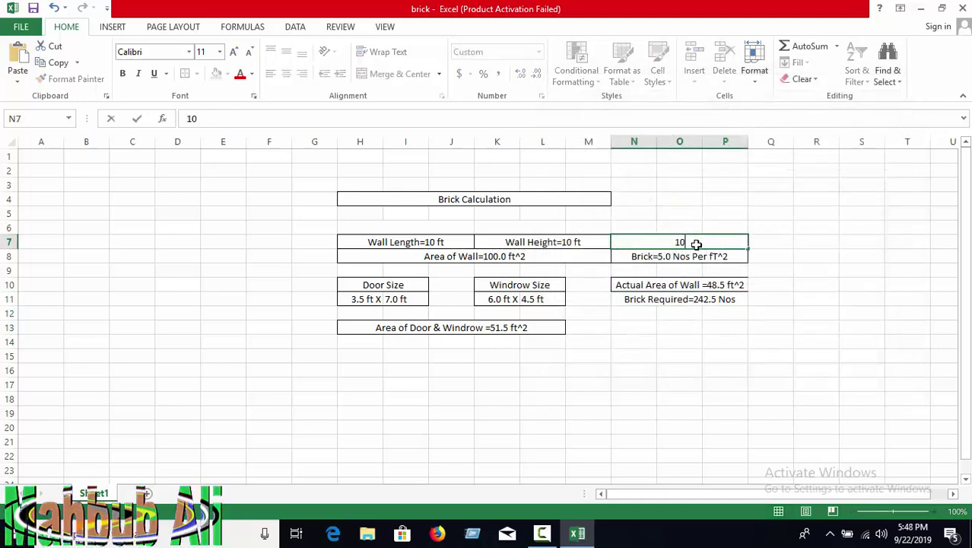
key(Return)
click(719, 299)
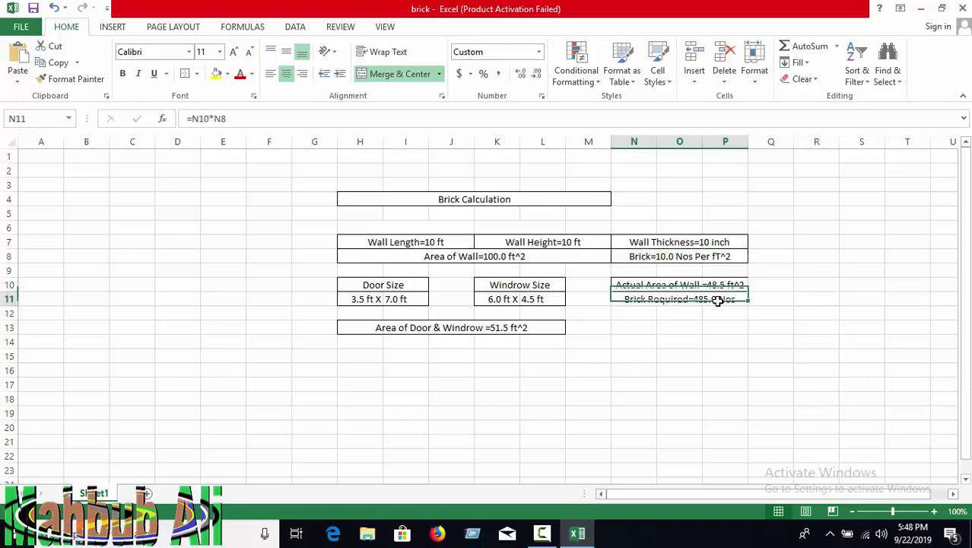
click(807, 442)
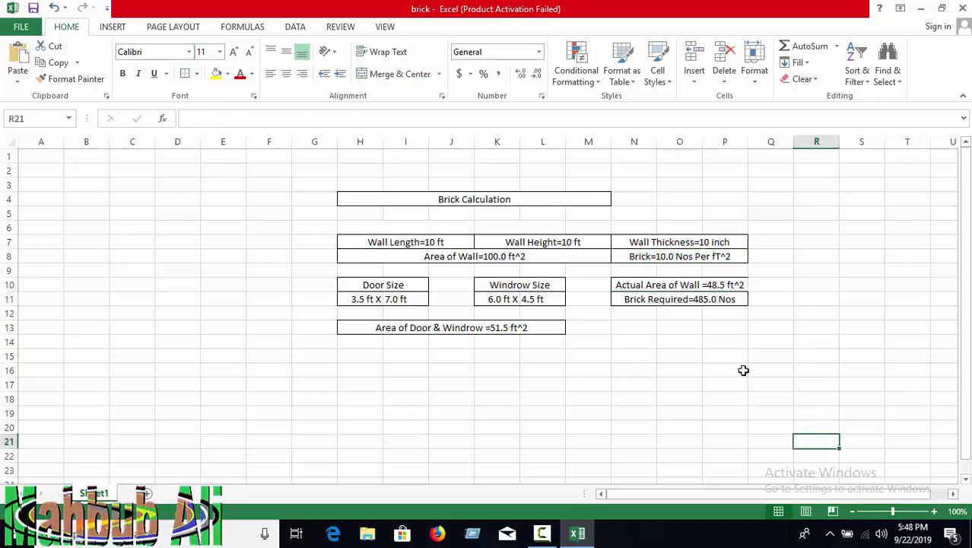
click(704, 242)
text(5)
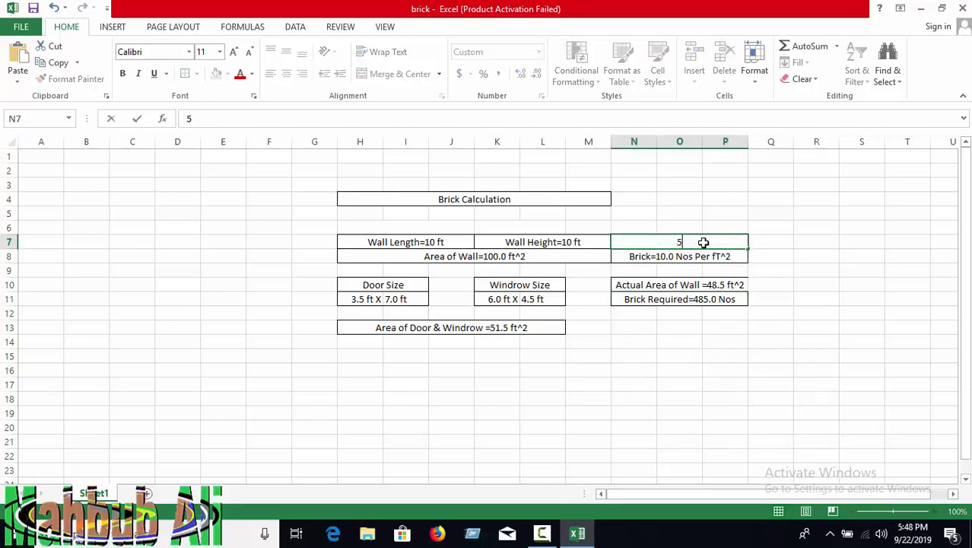
key(Return)
Try a wall thickness of 4, settle back on 5, and check the Brick Required formula.
click(704, 242)
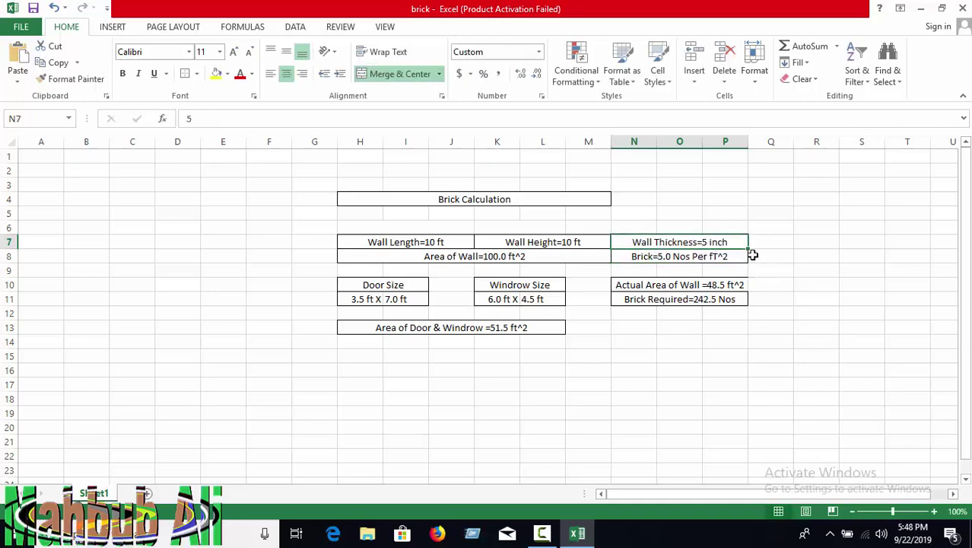
text(4)
key(Return)
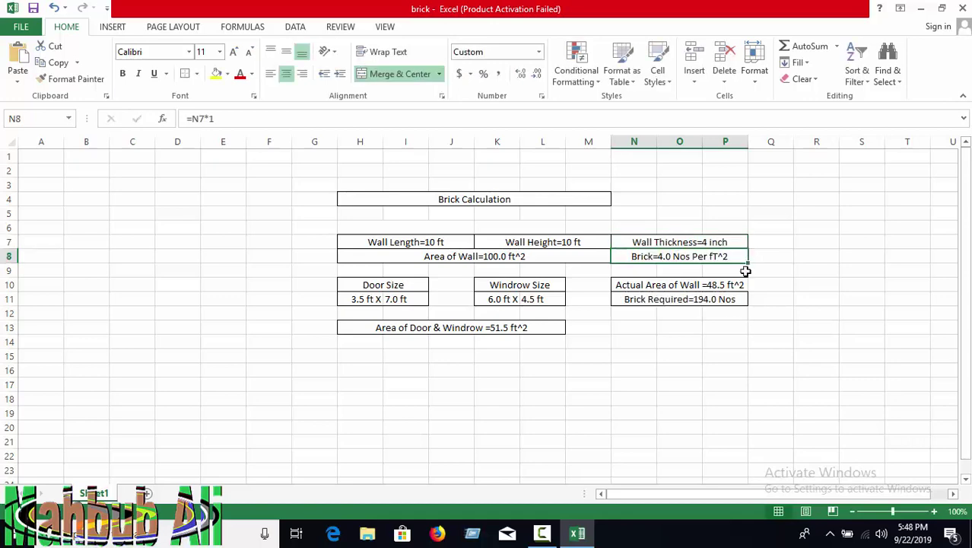
click(699, 243)
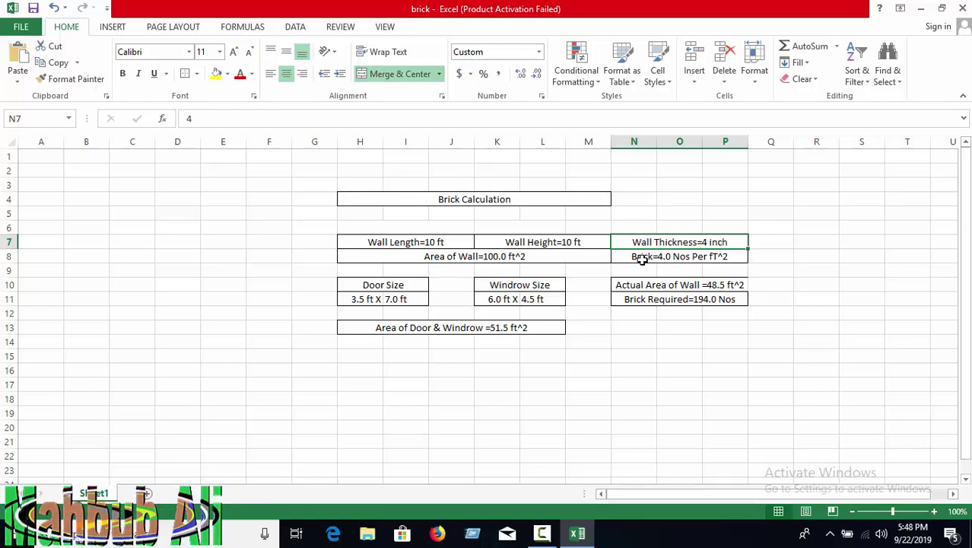
text(5)
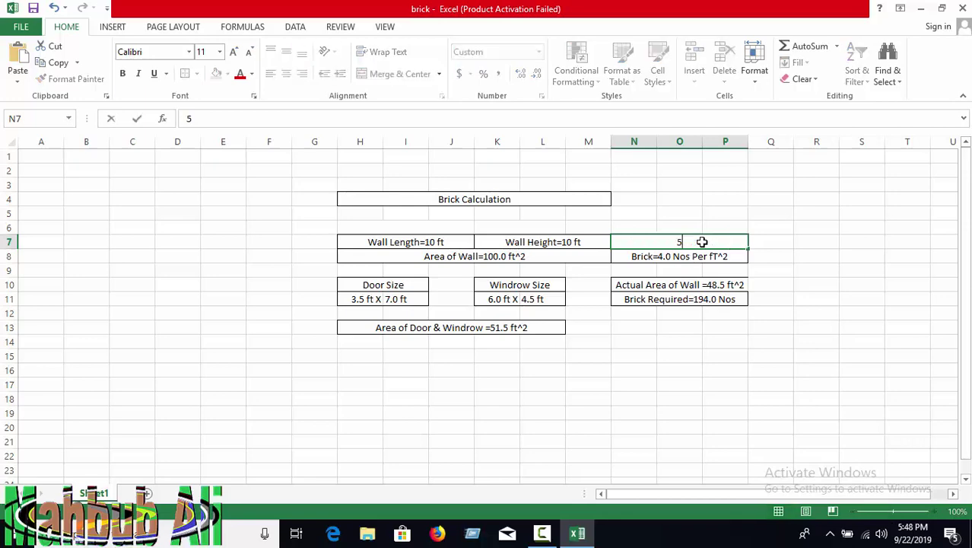
key(Return)
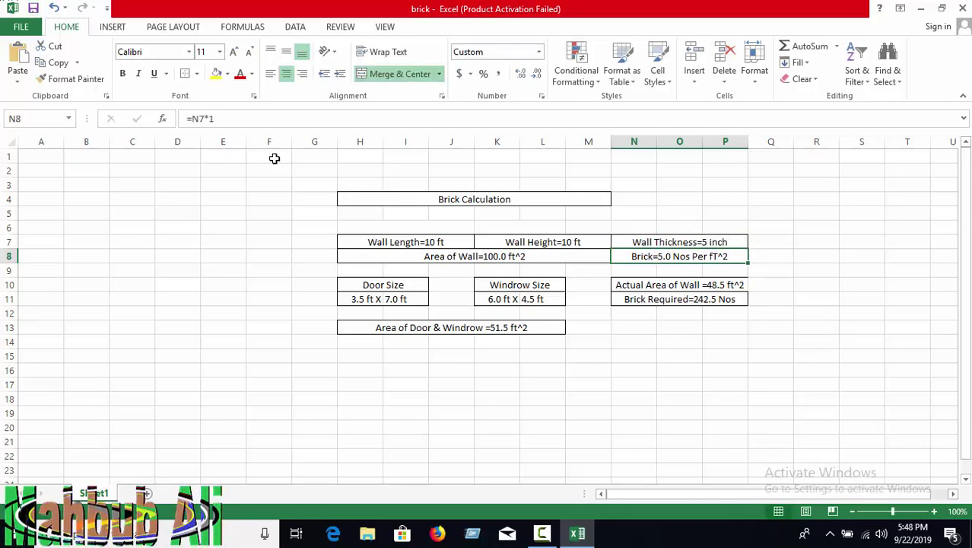
click(721, 323)
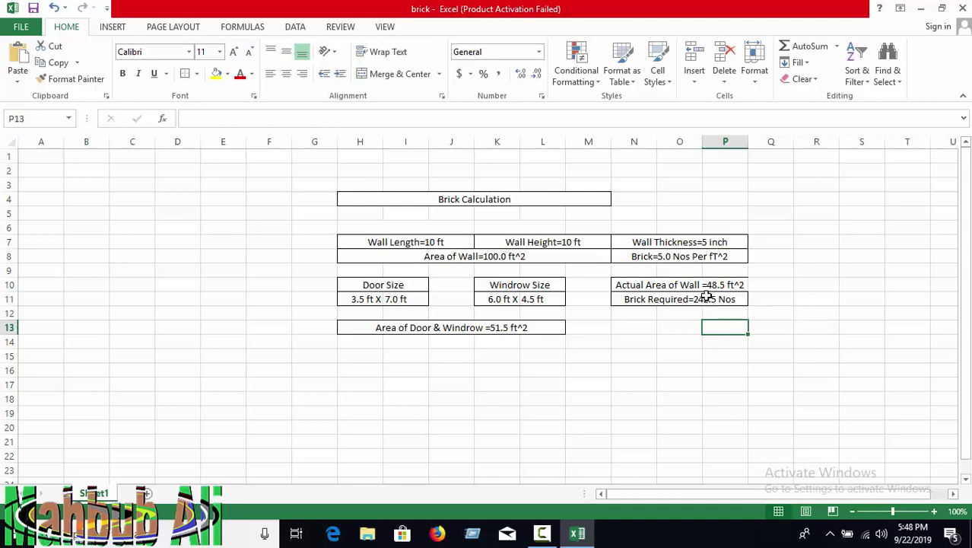
click(707, 297)
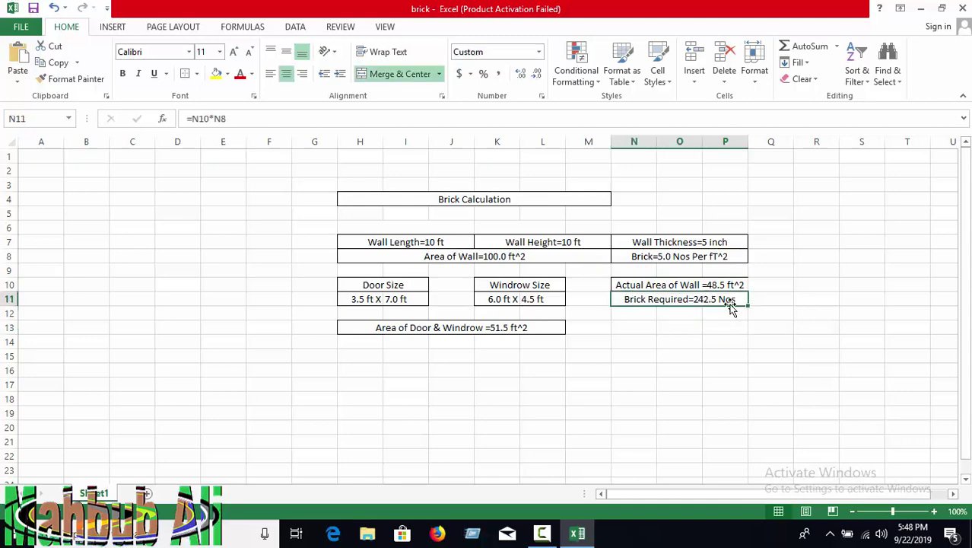
Review the wall and door inputs, then set window width and height to 0.
click(410, 241)
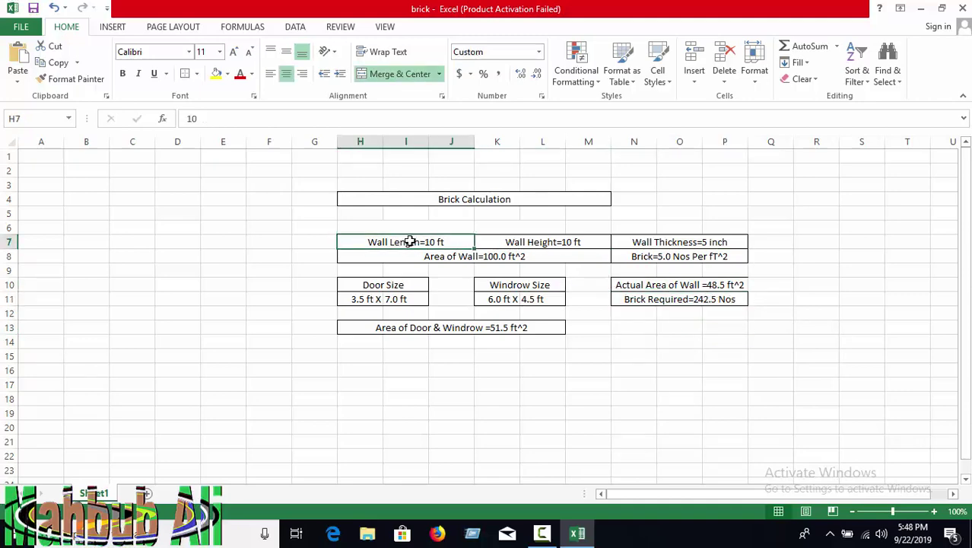
click(364, 298)
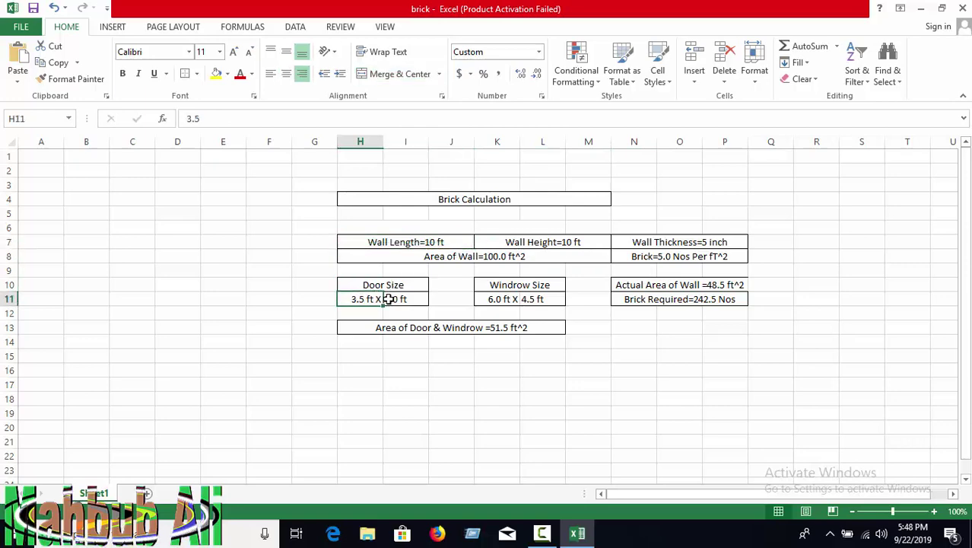
click(389, 299)
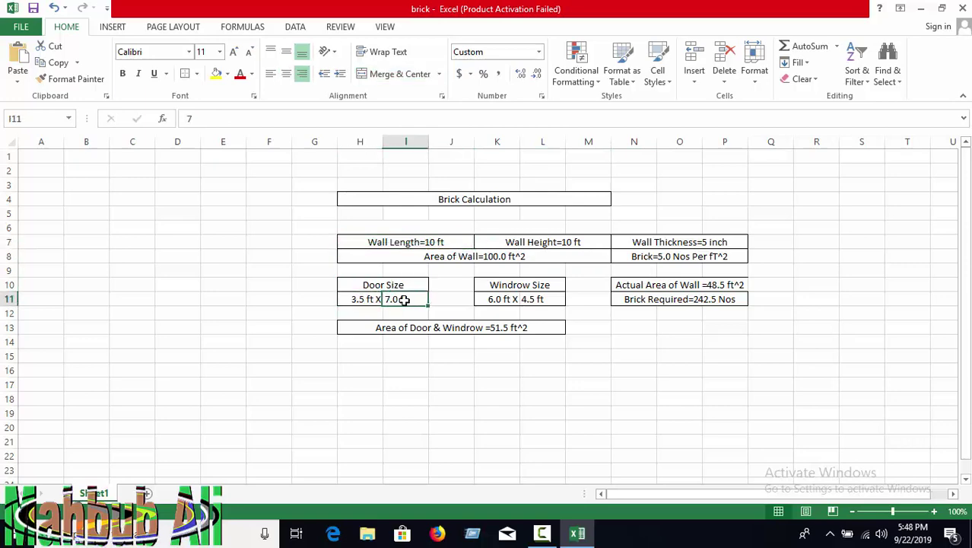
click(498, 300)
text(0)
key(Return)
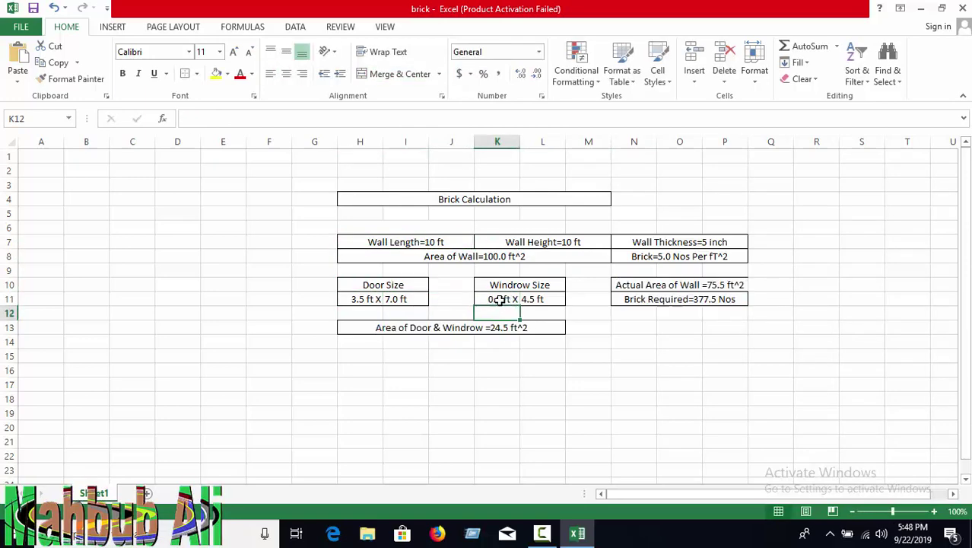
click(526, 299)
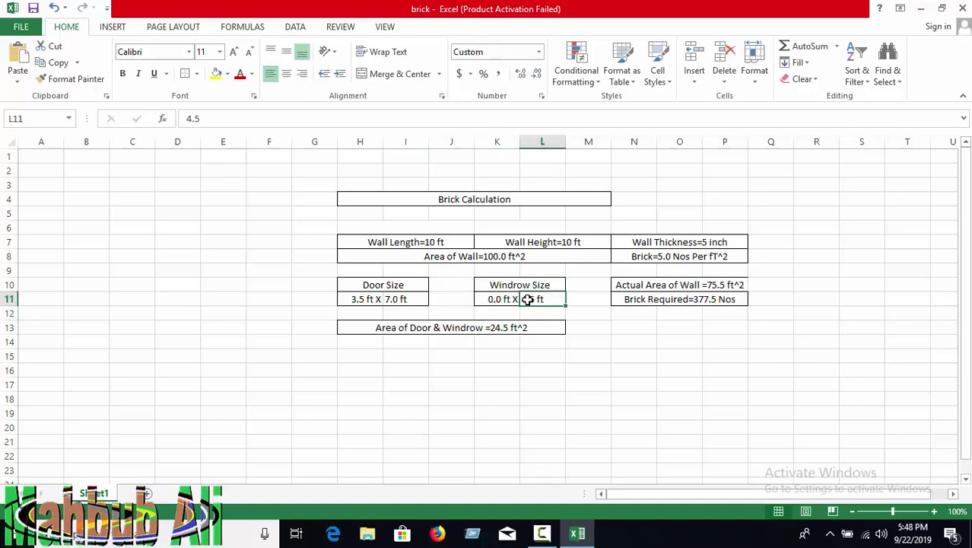
text(0)
key(Return)
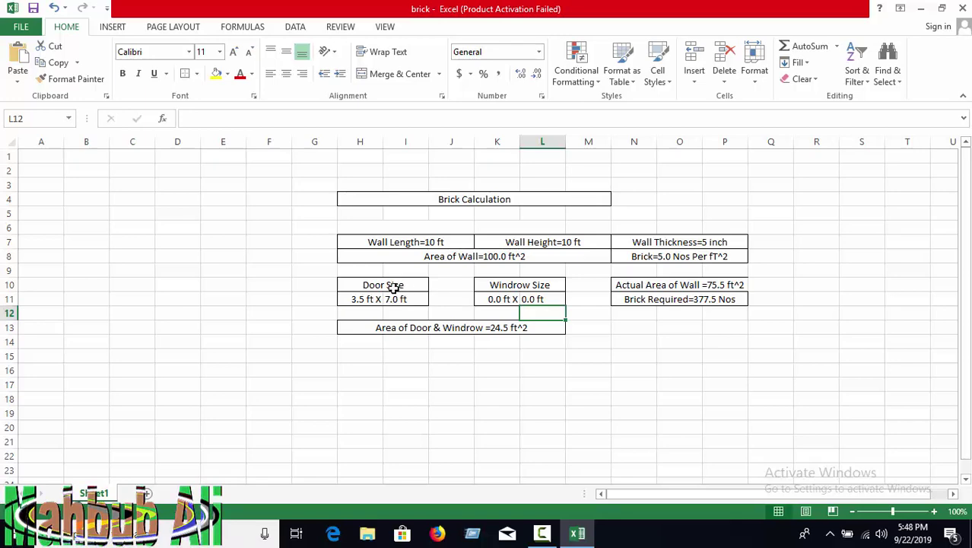
Check the door and window area formula, then enter a 4 ft by 4 ft window.
click(436, 326)
click(753, 381)
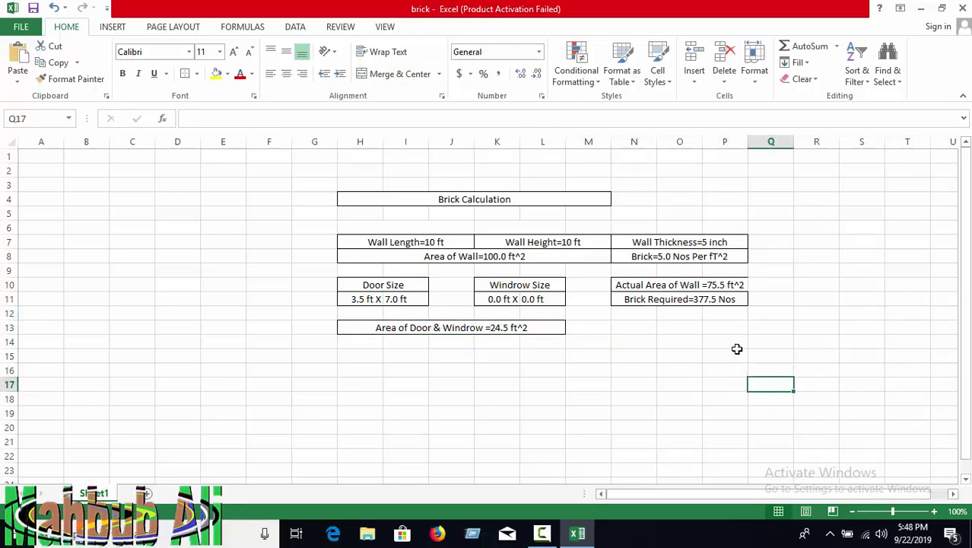
click(493, 295)
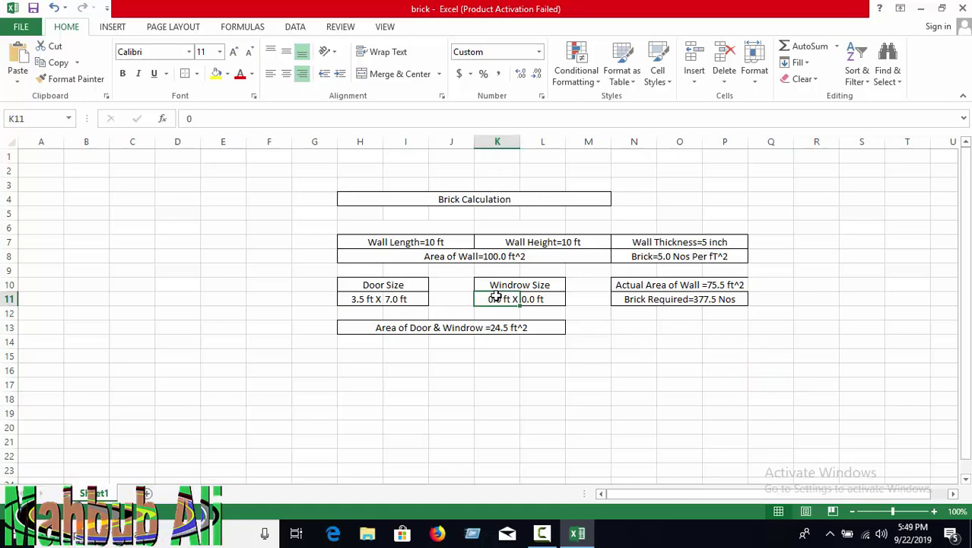
text(4)
key(Tab)
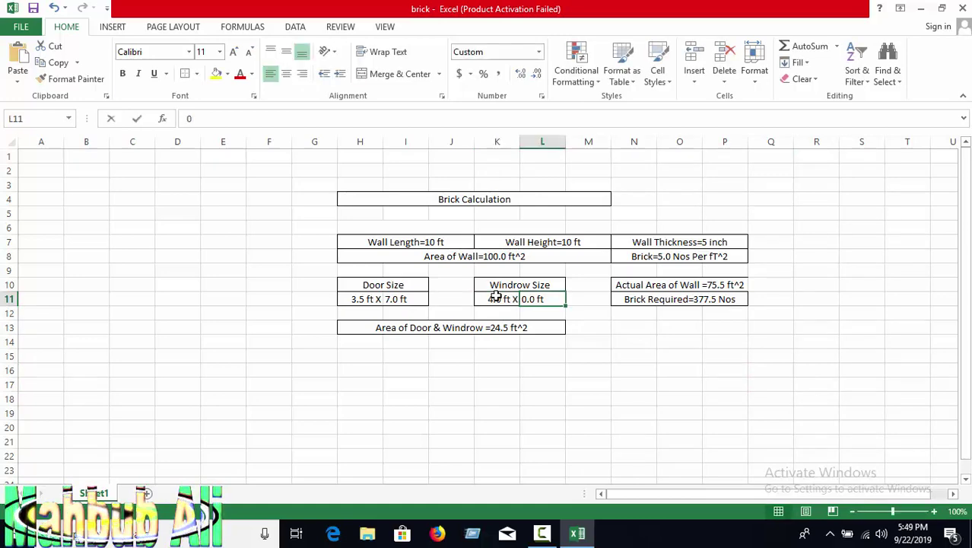
text(7)
key(BackSpace)
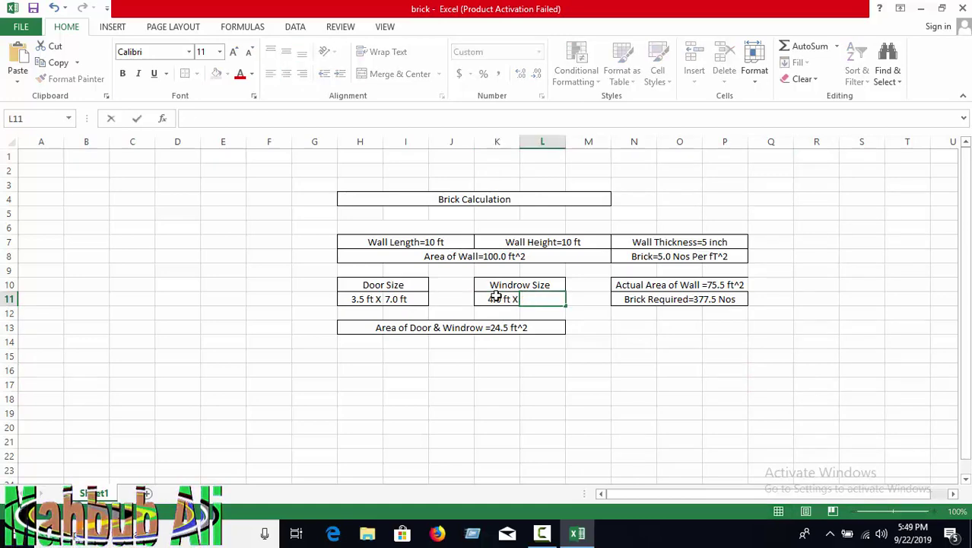
key(Return)
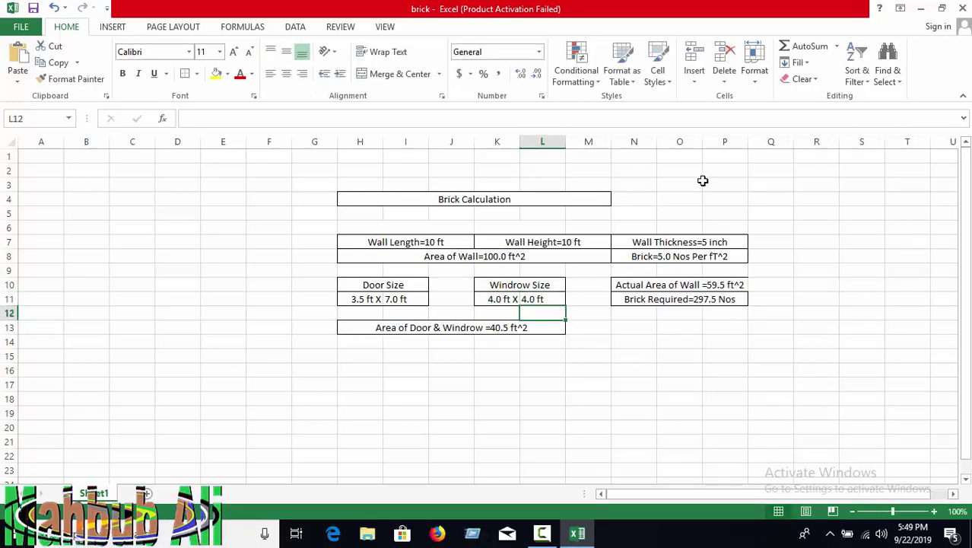
Enter 20 as Wall Length in H7 and 9 as Wall Height in K7, giving 180.0 ft^2 and 697.5 bricks.
click(411, 240)
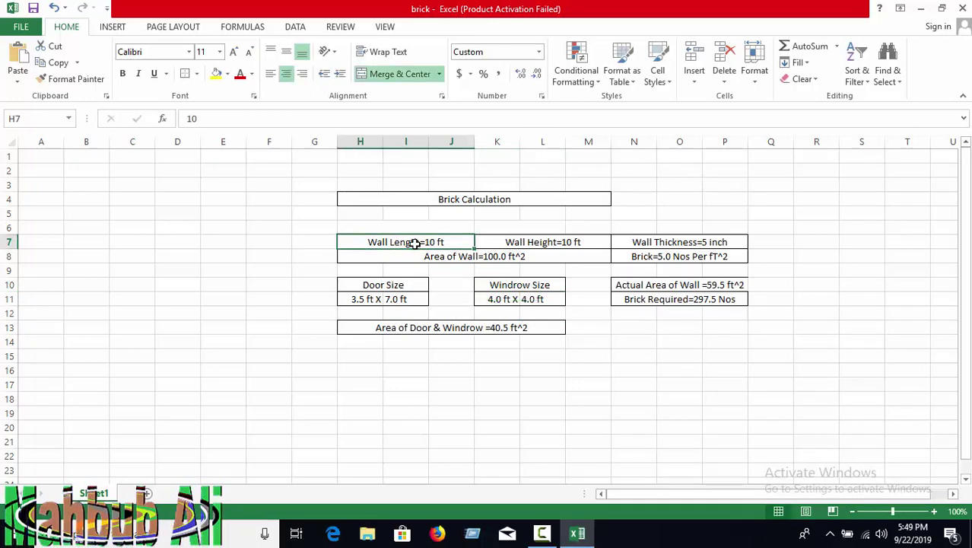
text(20)
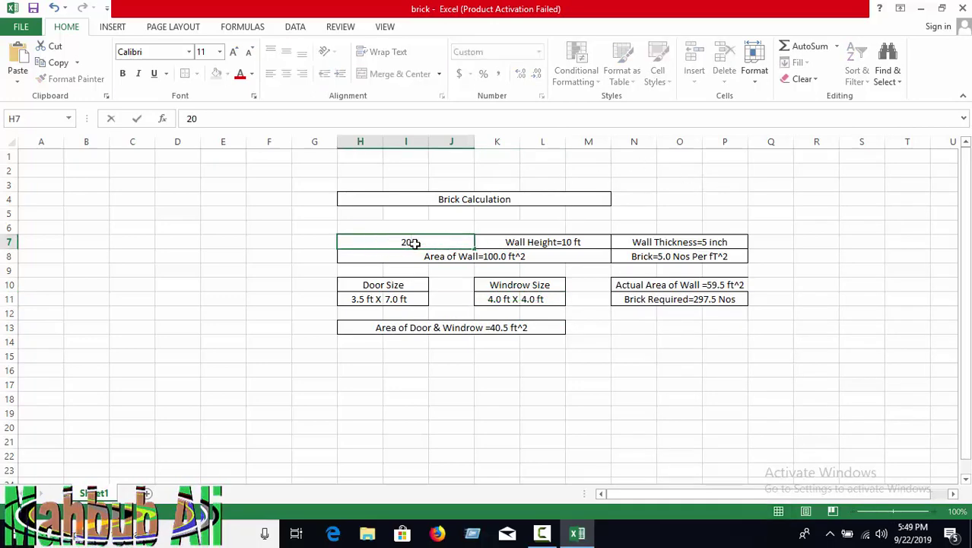
key(Return)
click(527, 243)
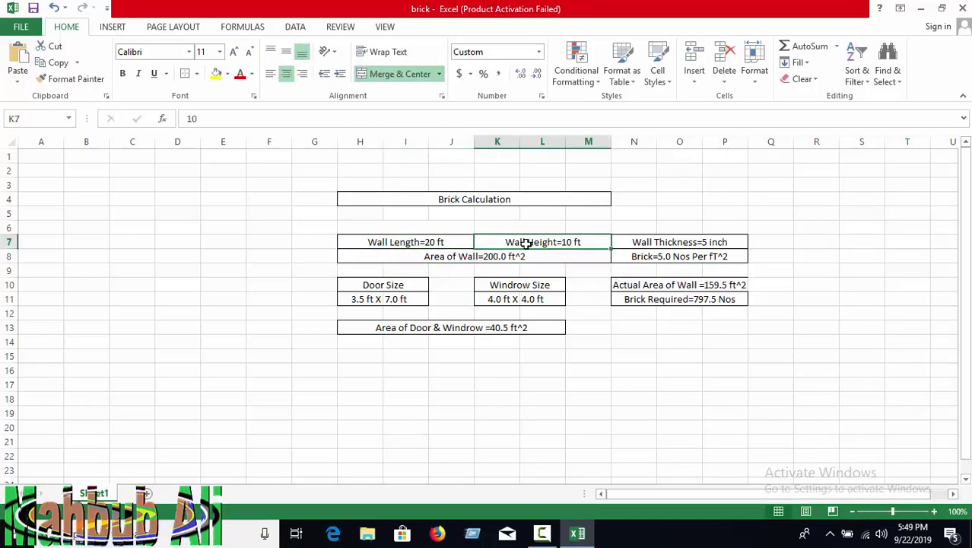
text(8)
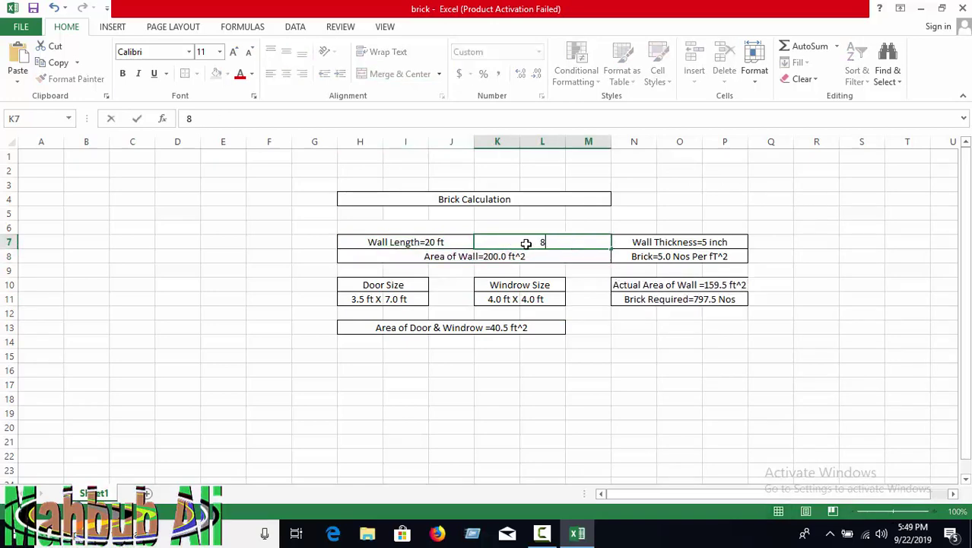
key(Return)
click(526, 243)
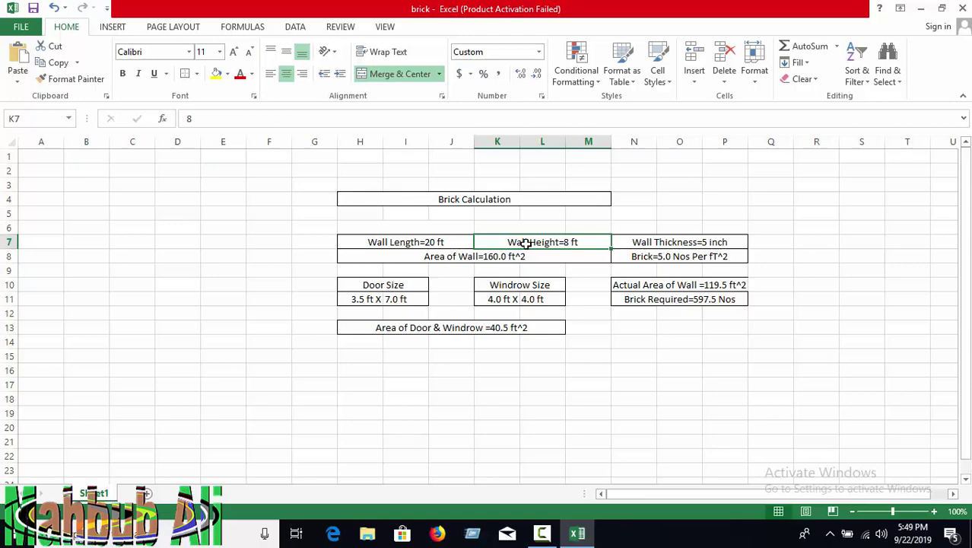
text(9)
key(Return)
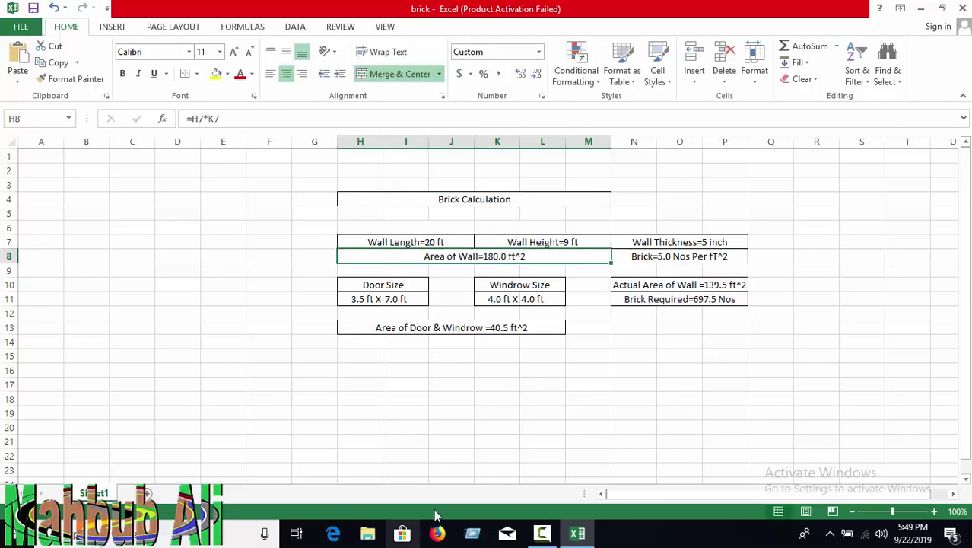
click(582, 356)
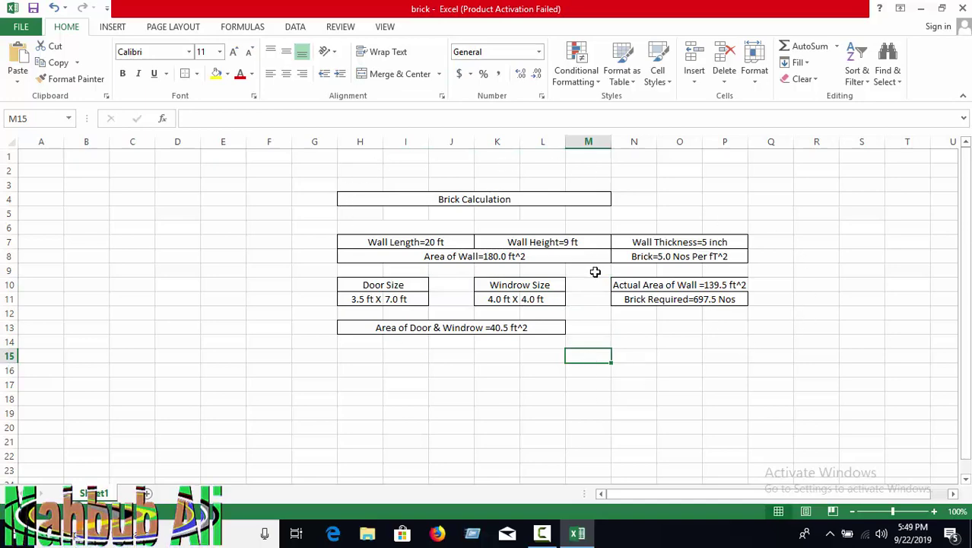
scroll(595, 272, down, 5)
scroll(595, 271, up, 5)
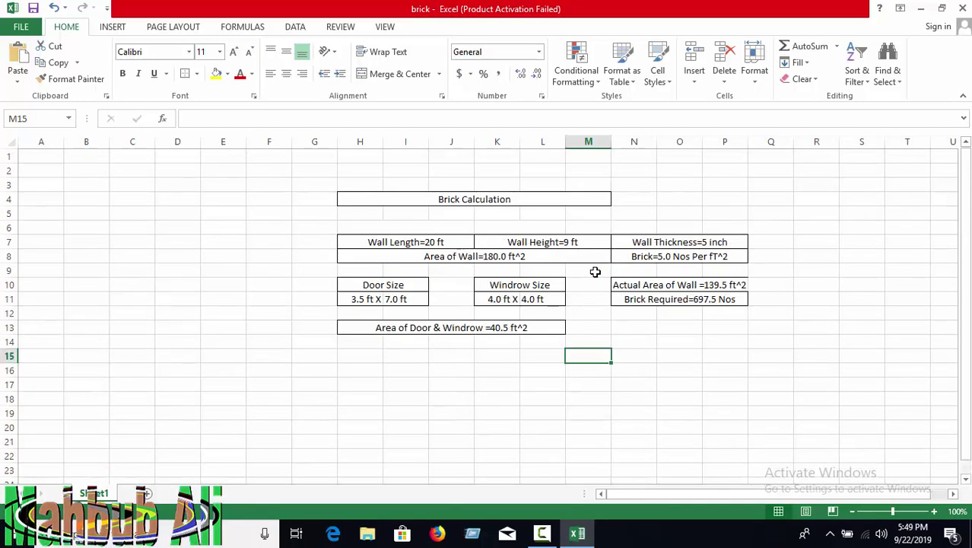